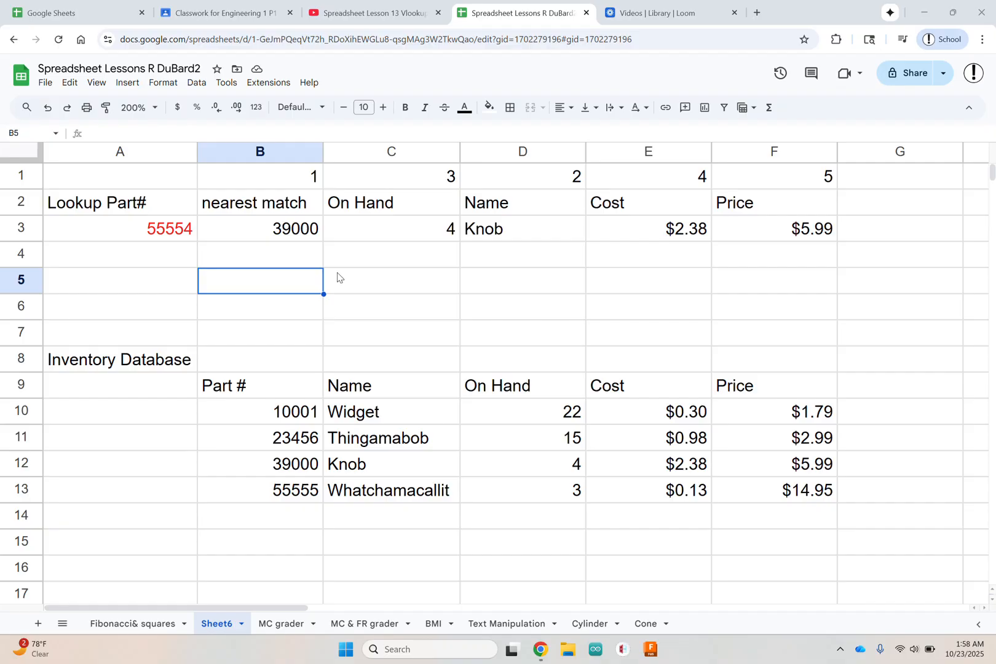
# Add a dropdown data validation rule to the Lookup Part# value in cell A3.
pyautogui.click(177, 229)
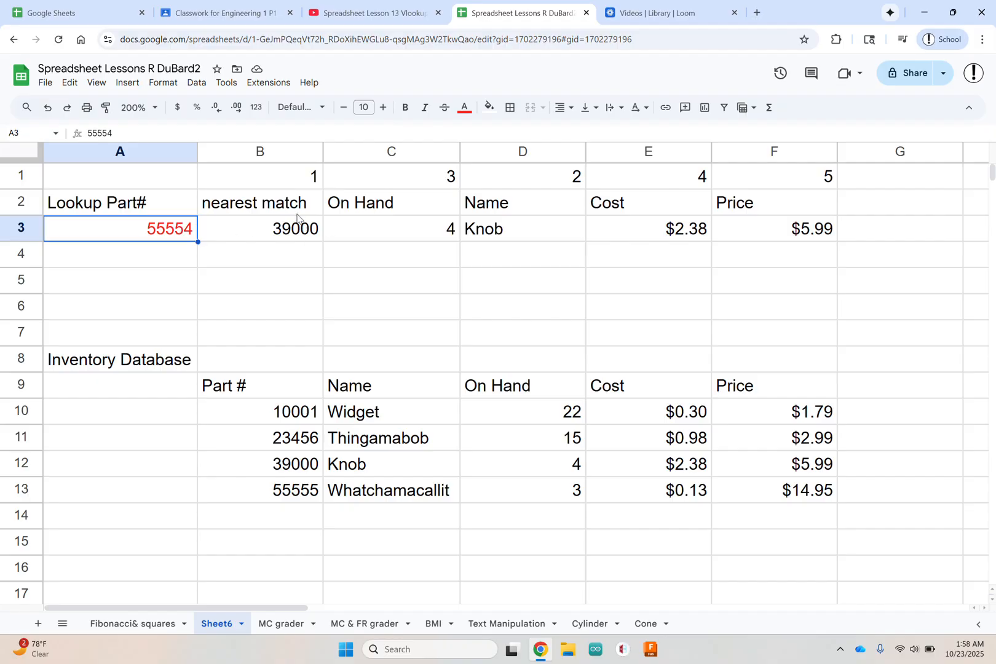
pyautogui.click(286, 231)
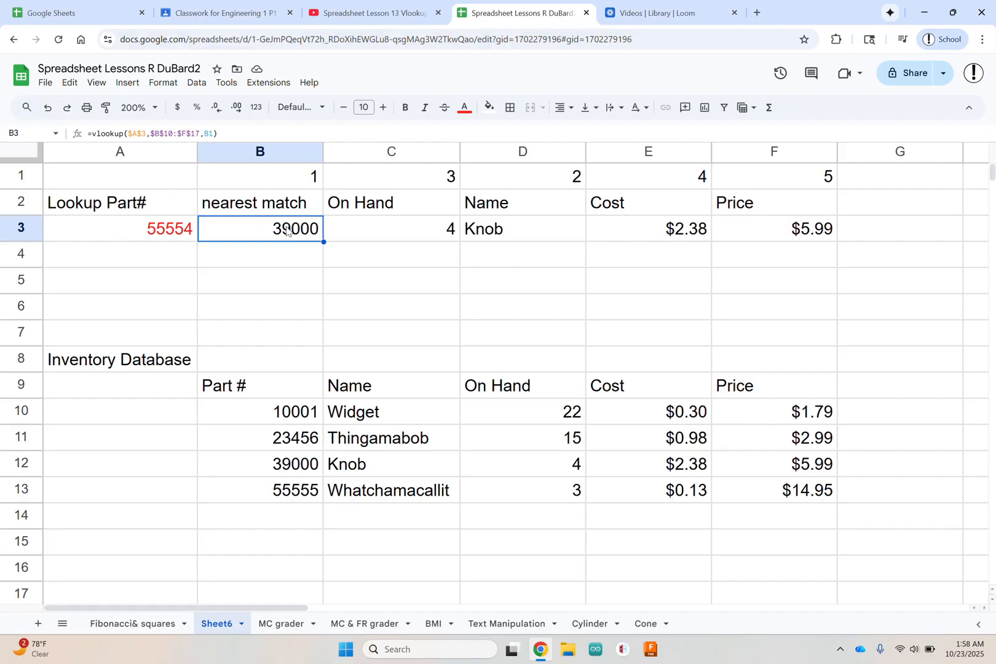
pyautogui.click(175, 227)
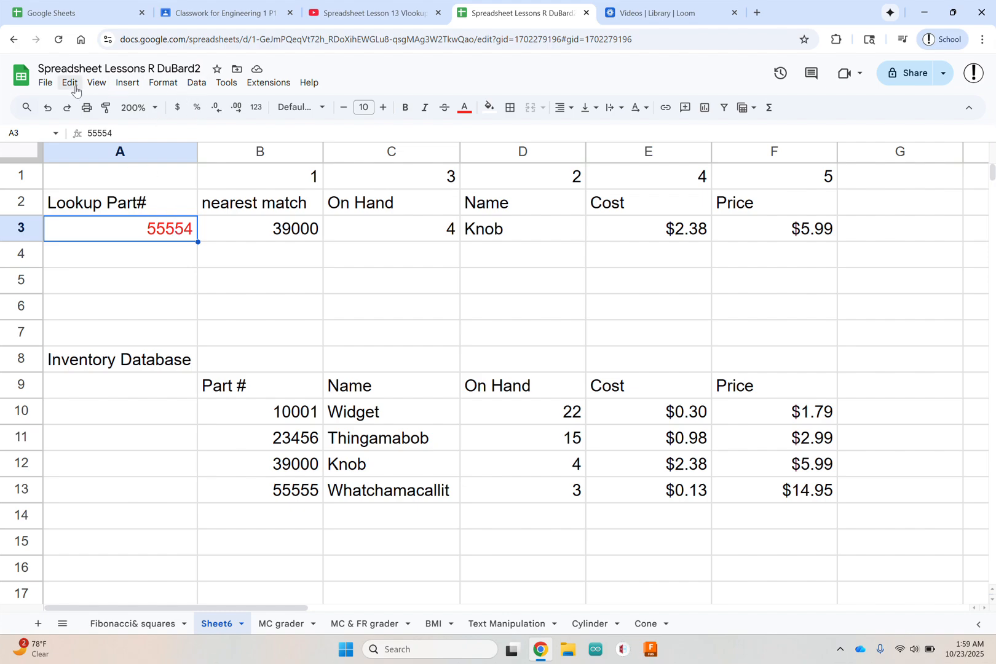
pyautogui.rightClick(129, 224)
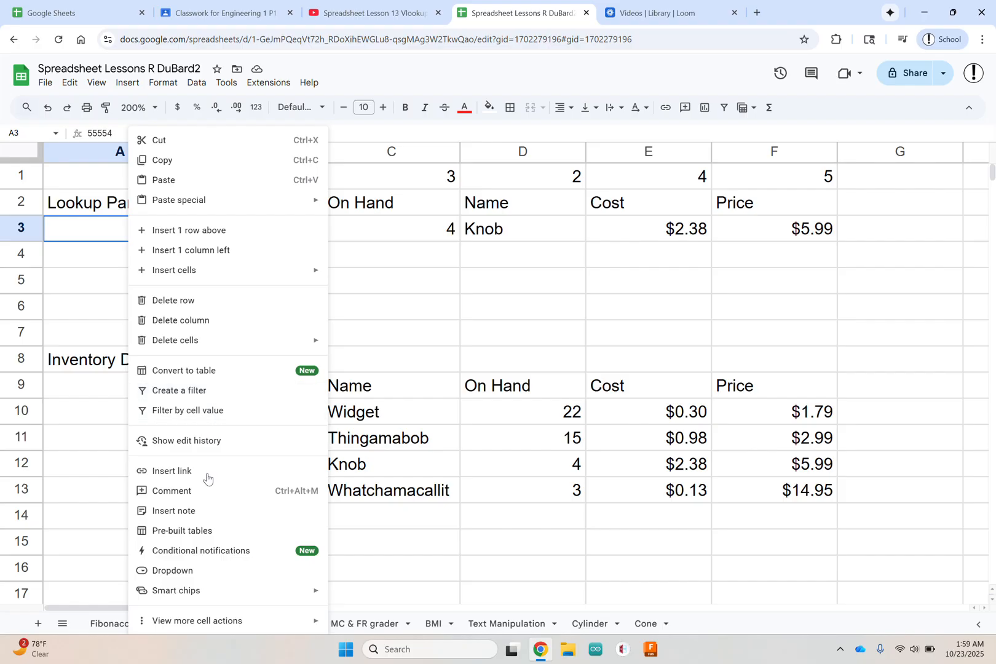
pyautogui.moveTo(201, 591)
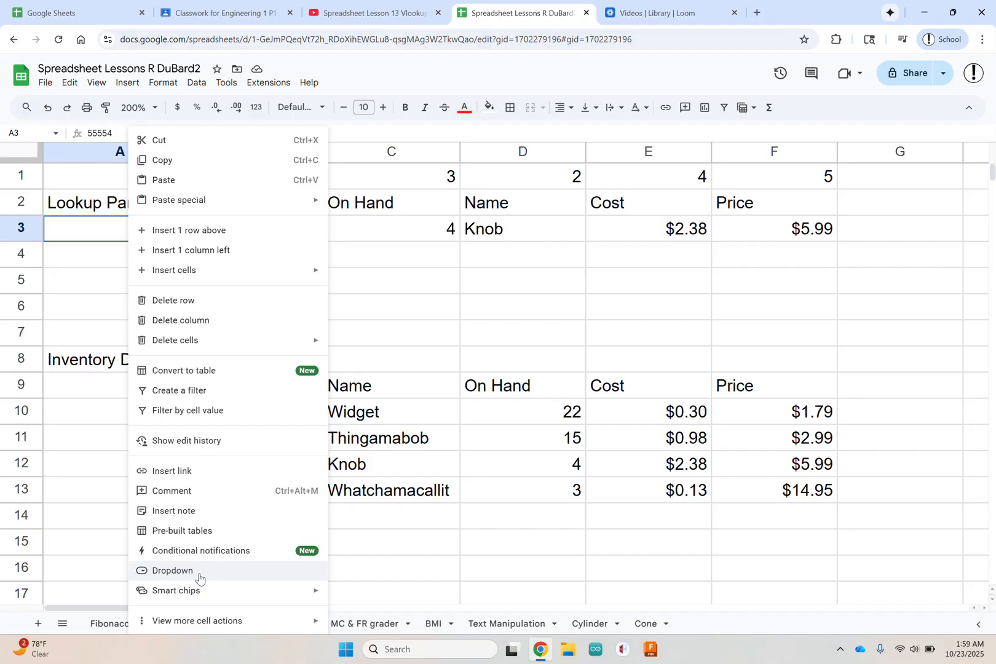
pyautogui.click(199, 578)
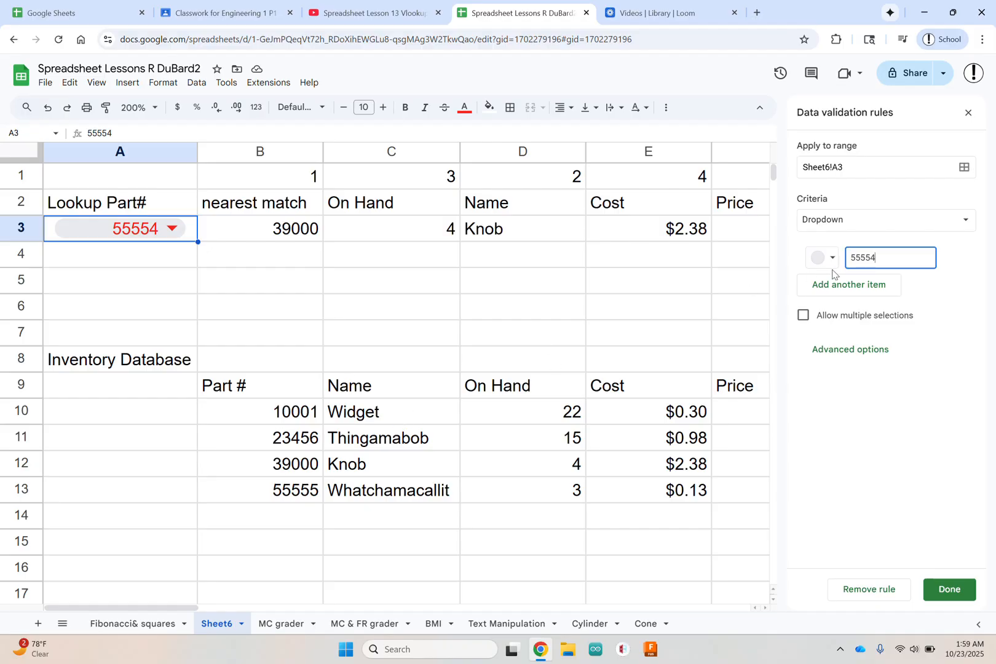
# Replace the first dropdown item with 10001.
pyautogui.press('BackSpace')
pyautogui.press('BackSpace')
pyautogui.press('BackSpace')
pyautogui.press('BackSpace')
pyautogui.write('1')
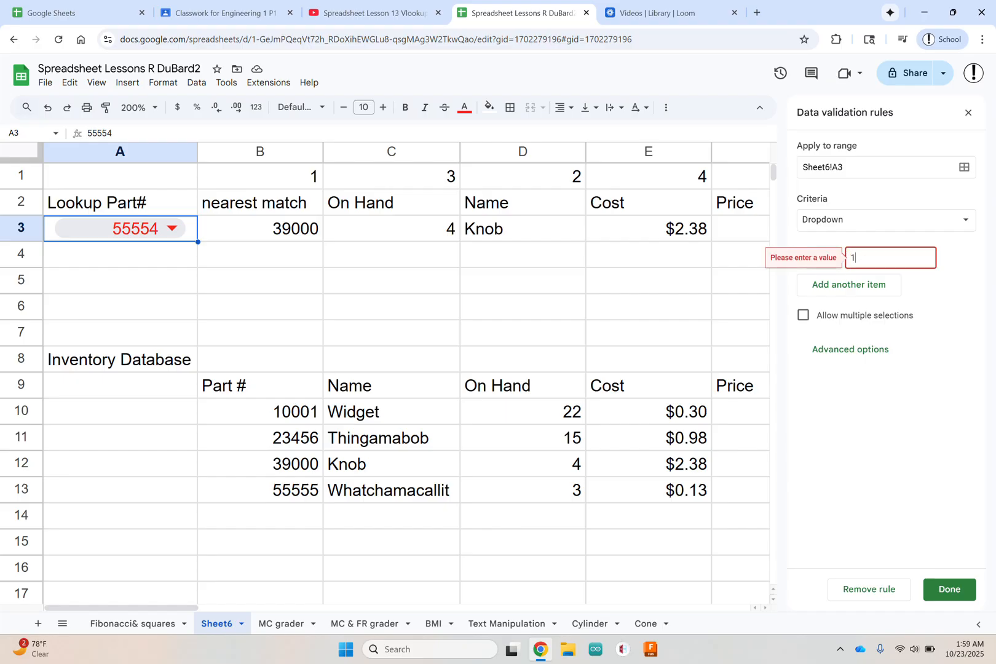
pyautogui.write('0001')
# Add 23456, 39000 and 55555 as further dropdown items and save the rule for A3.
pyautogui.click(839, 289)
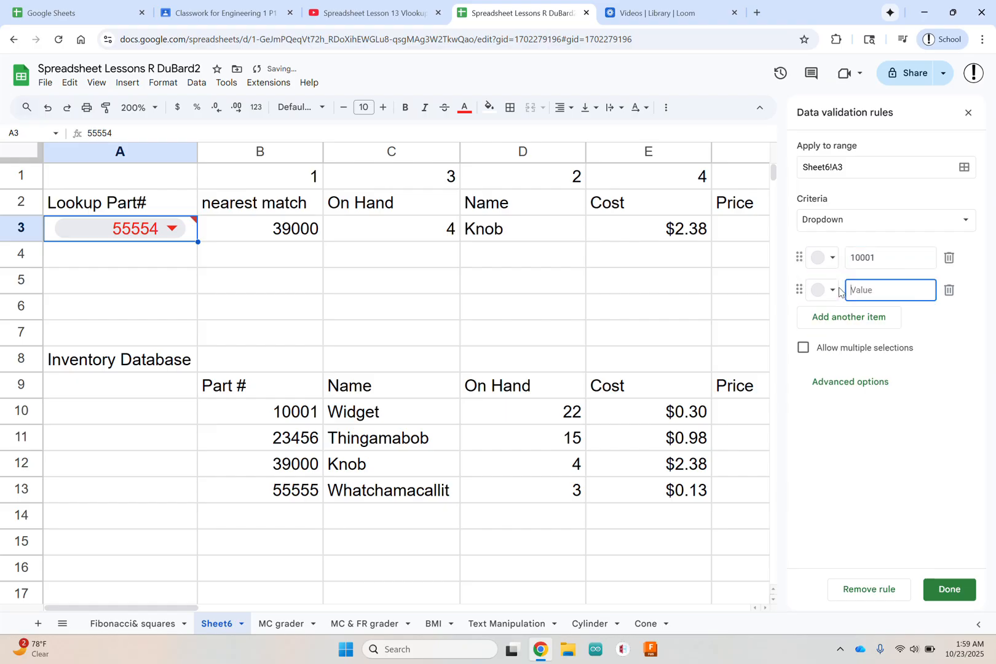
pyautogui.write('23456')
pyautogui.click(818, 318)
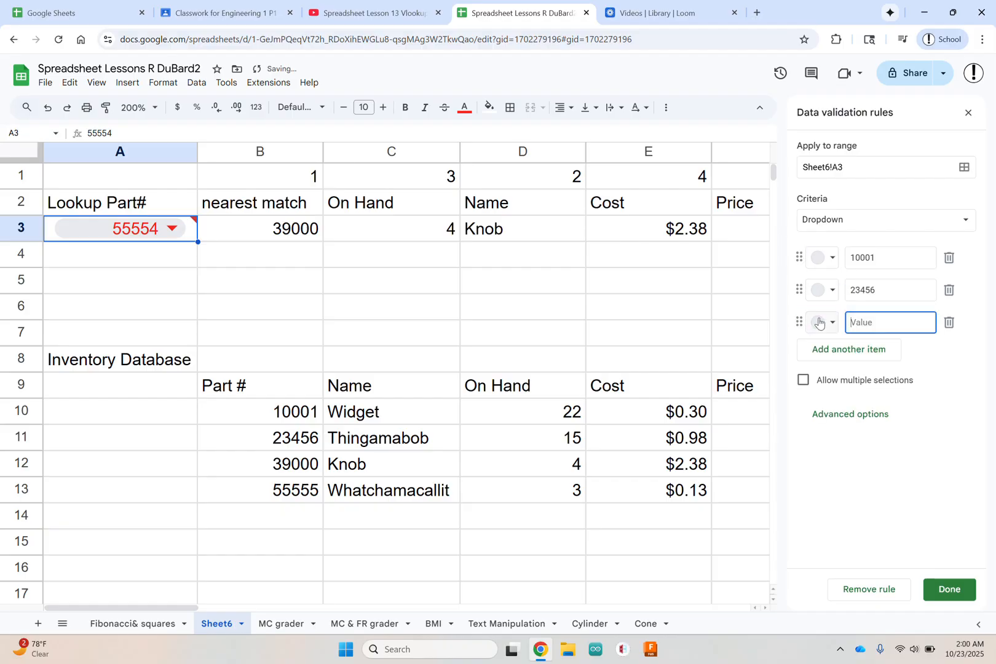
pyautogui.write('39000')
pyautogui.click(818, 355)
pyautogui.write('5')
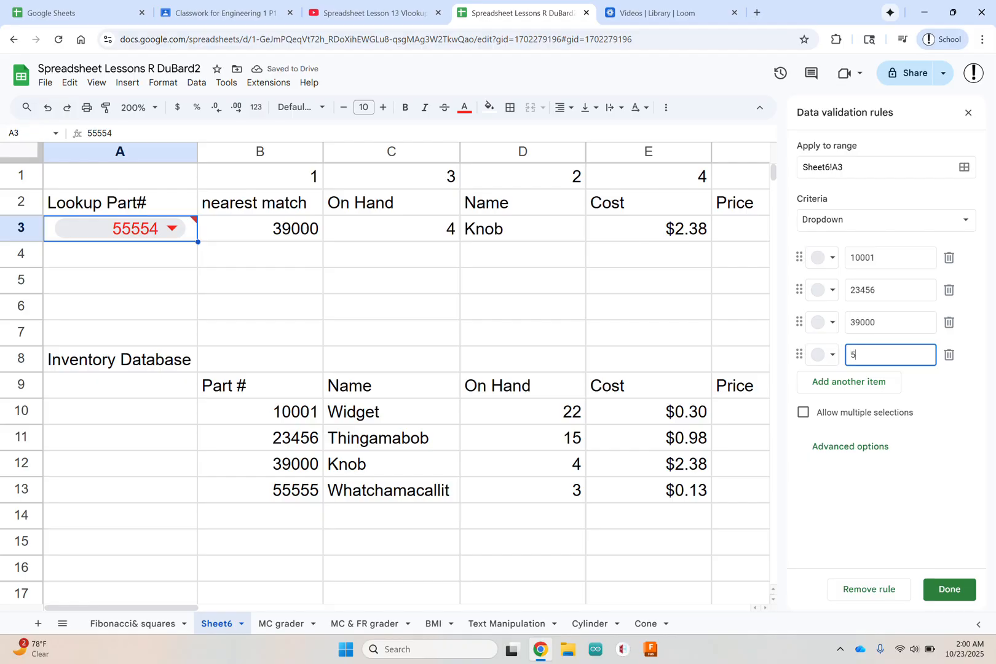
pyautogui.write('5555')
pyautogui.click(962, 593)
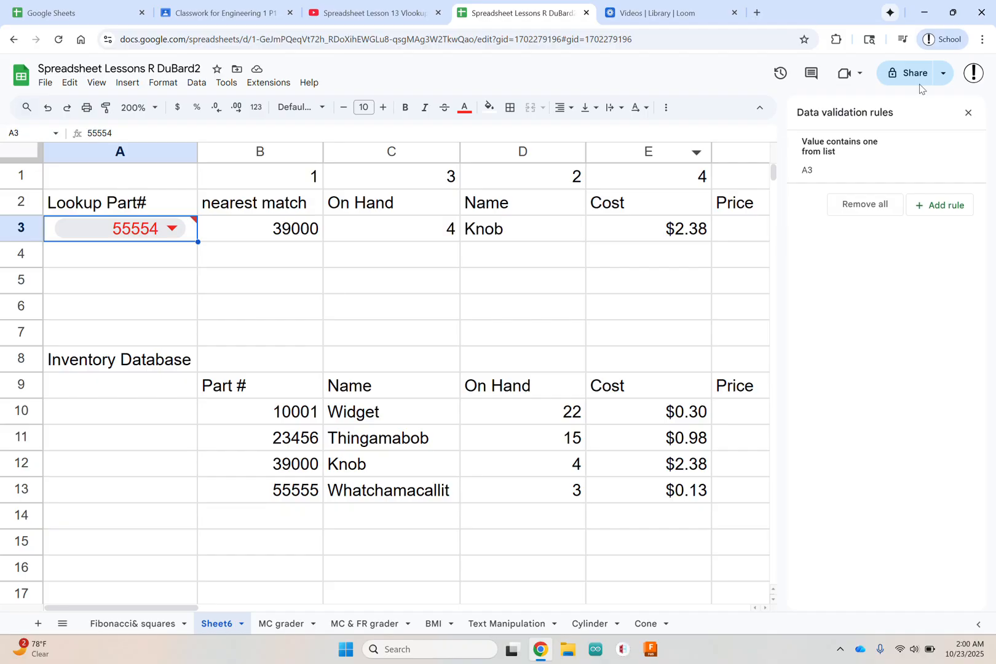
pyautogui.click(968, 115)
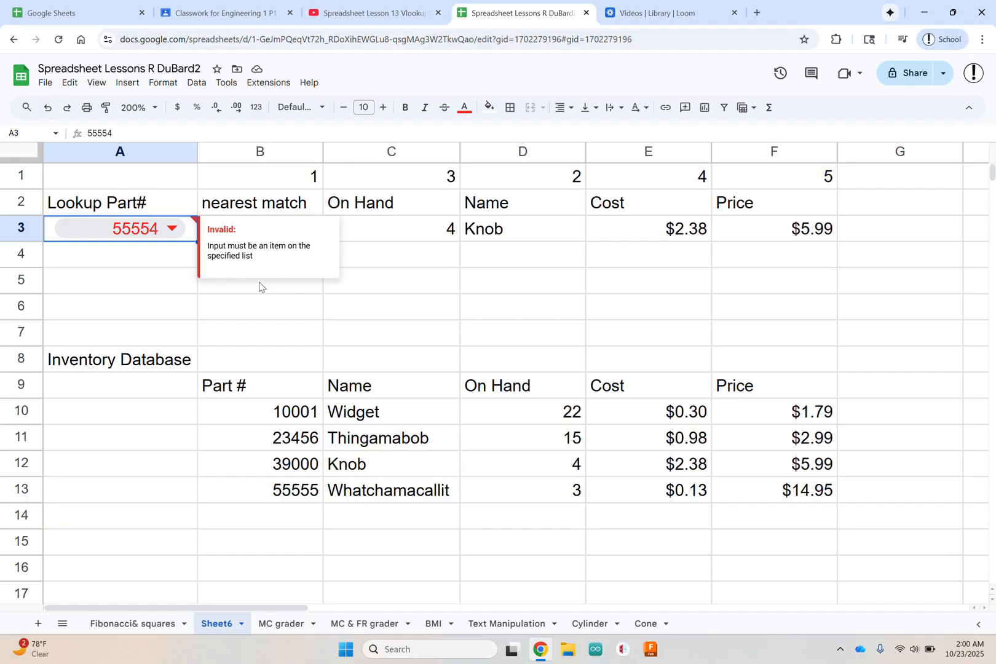
# Choose part 39000 from the dropdown in A3.
pyautogui.click(328, 298)
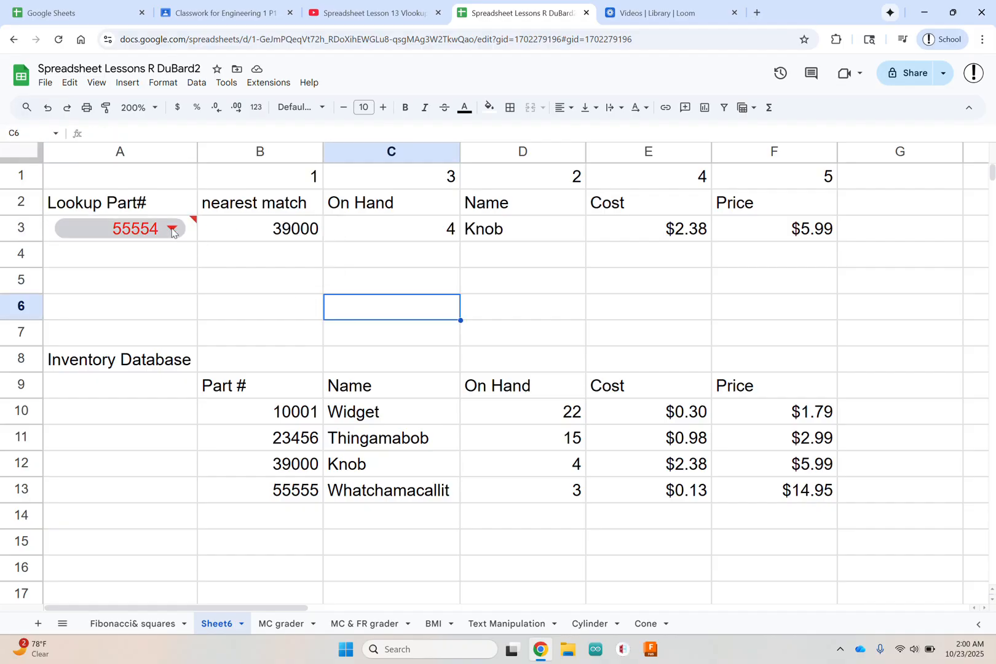
pyautogui.moveTo(172, 231)
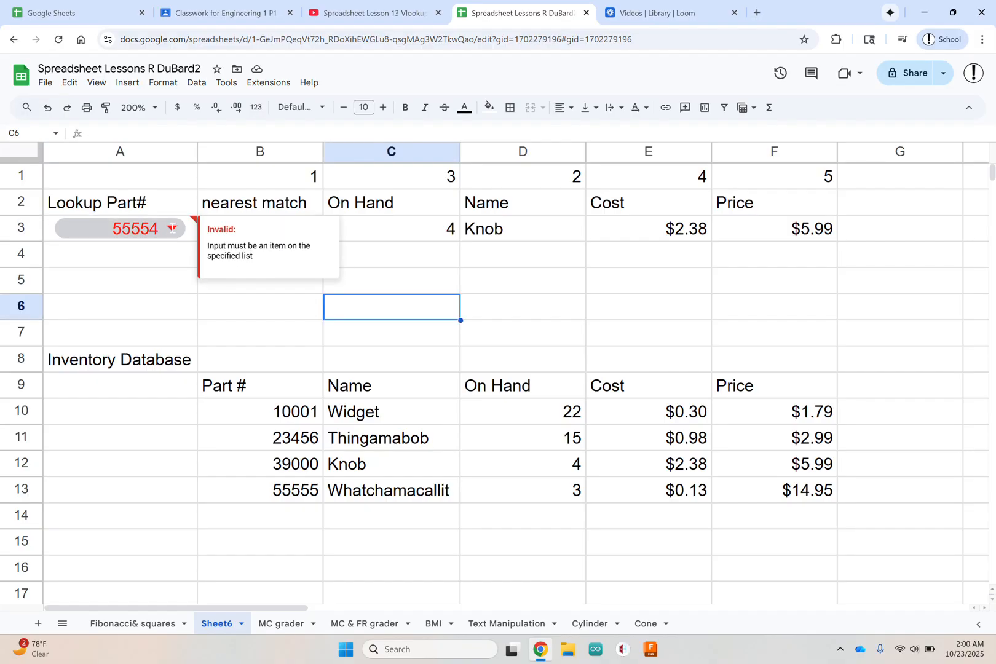
pyautogui.click(172, 232)
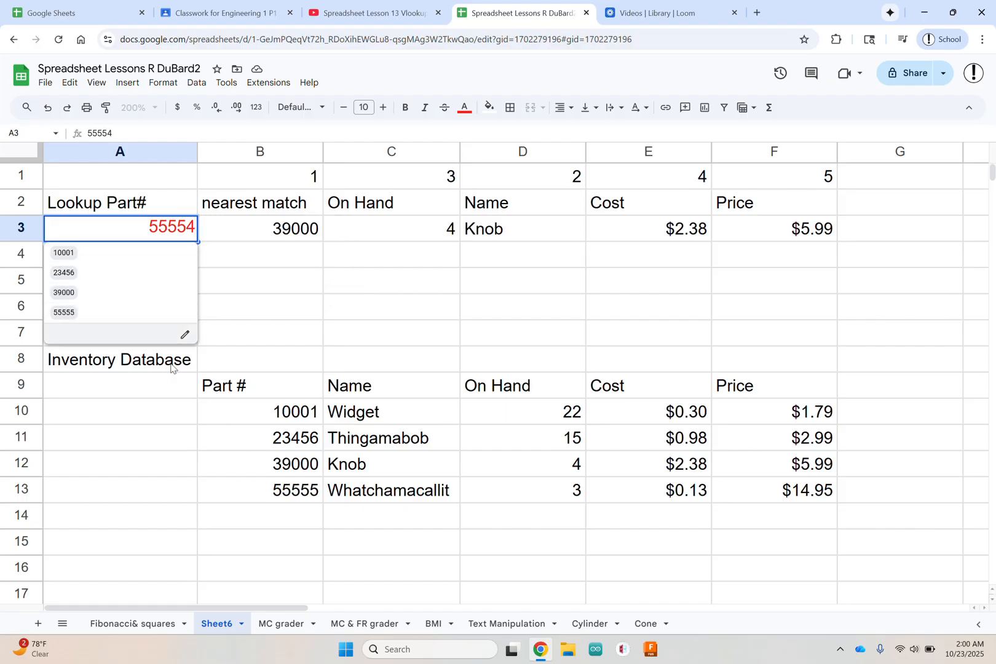
pyautogui.click(75, 297)
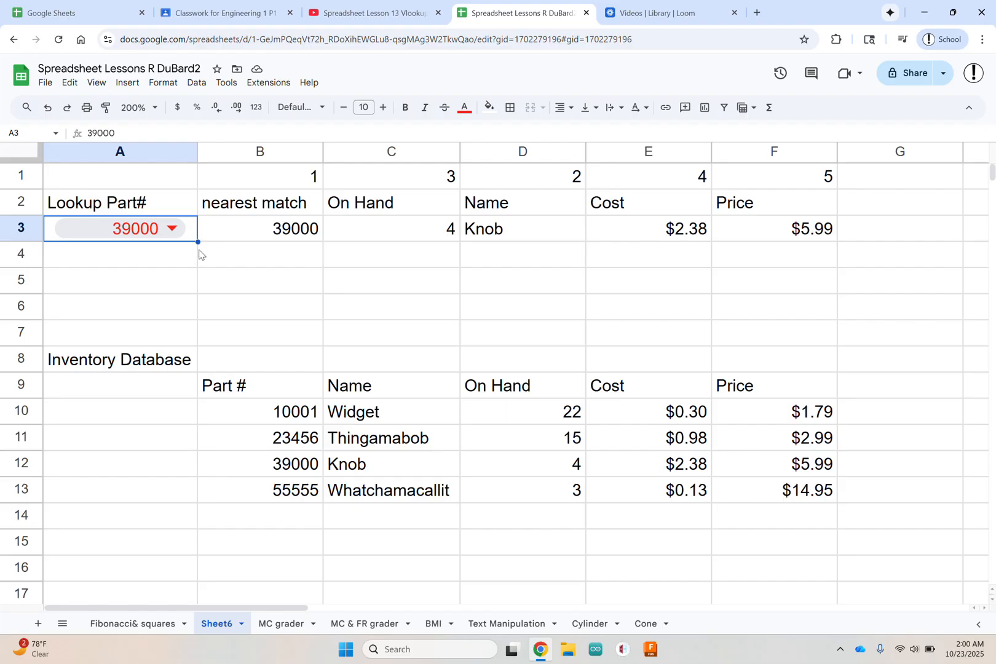
# Switch the lookup part in A3 to 23456 using its dropdown.
pyautogui.click(176, 228)
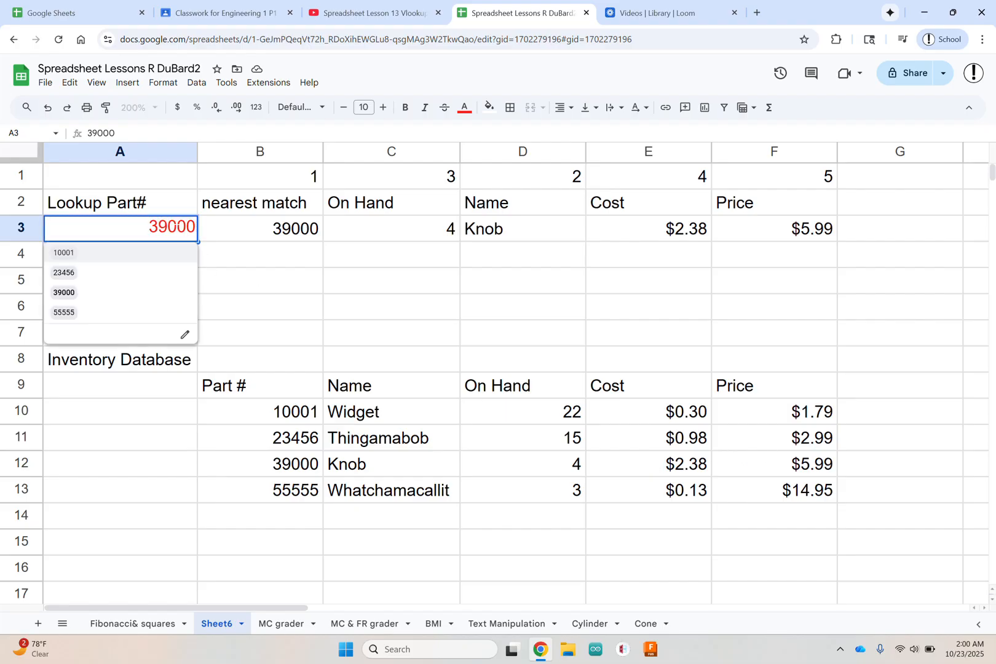
pyautogui.click(91, 273)
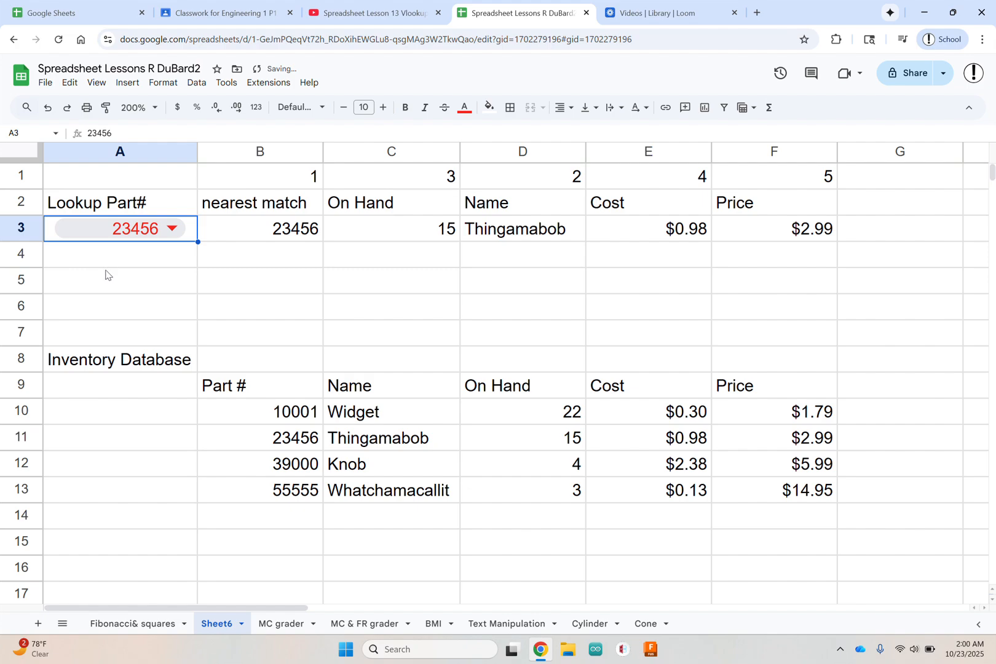
pyautogui.click(174, 226)
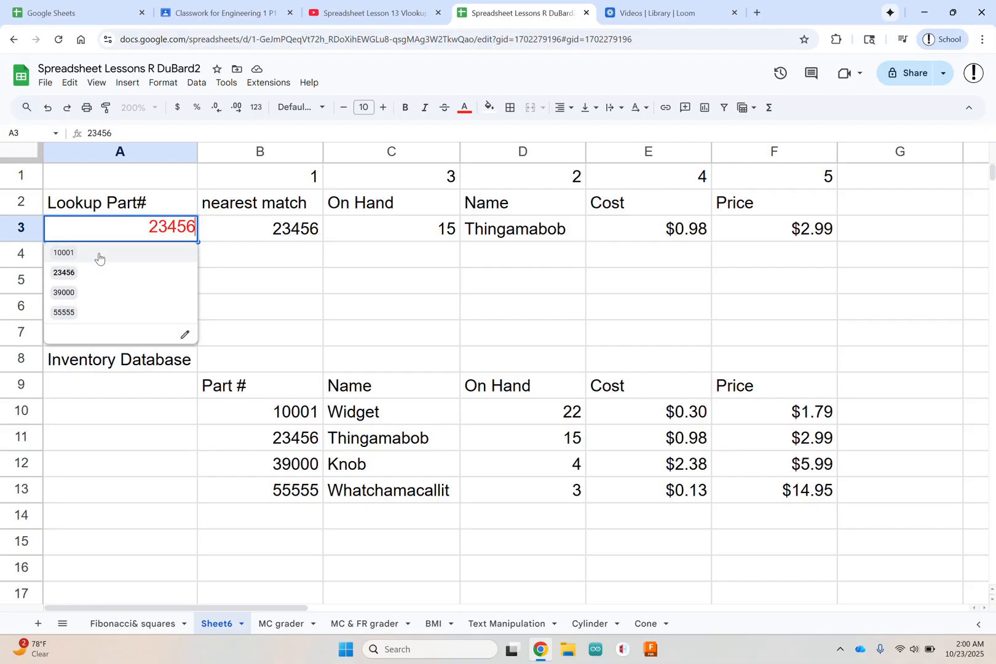
pyautogui.click(288, 275)
# Reopen the dropdown rule for A3 and change its first item to 23456.
pyautogui.rightClick(131, 232)
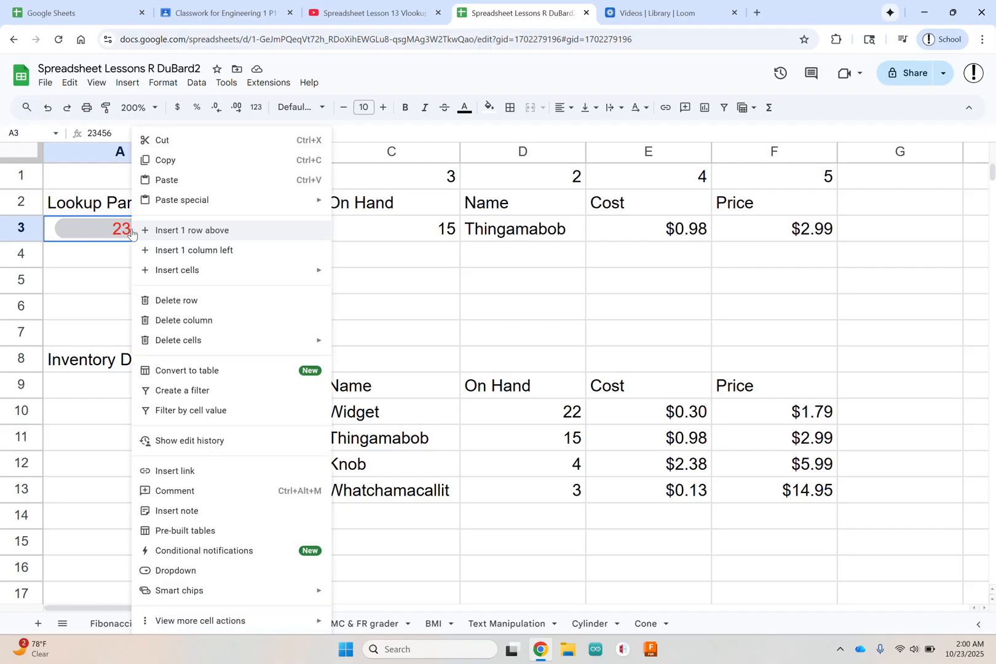
pyautogui.click(211, 571)
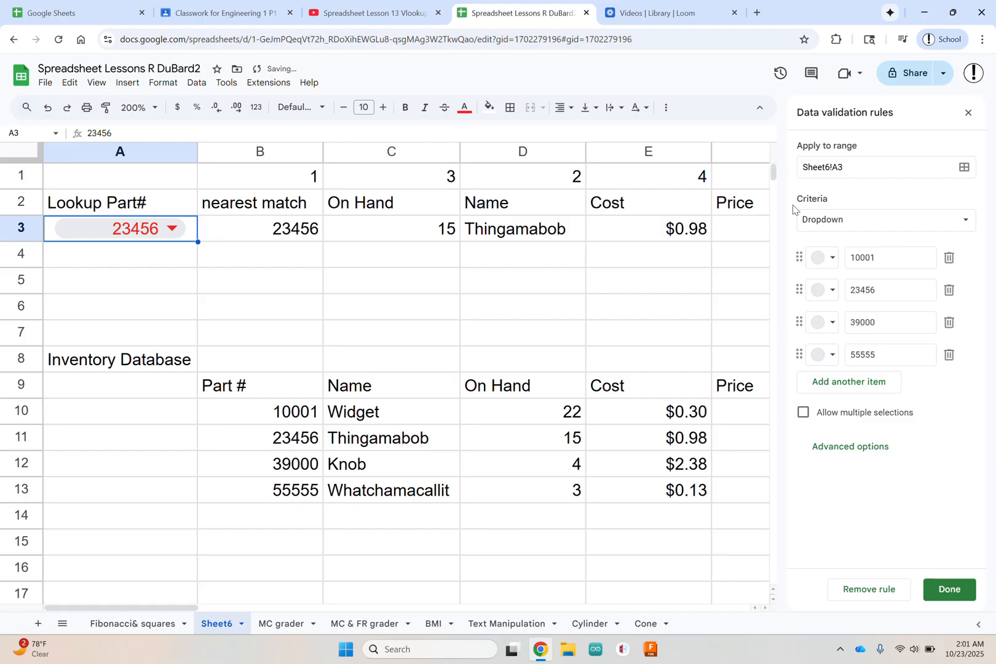
pyautogui.click(890, 258)
pyautogui.press('BackSpace')
pyautogui.press('BackSpace')
pyautogui.press('BackSpace')
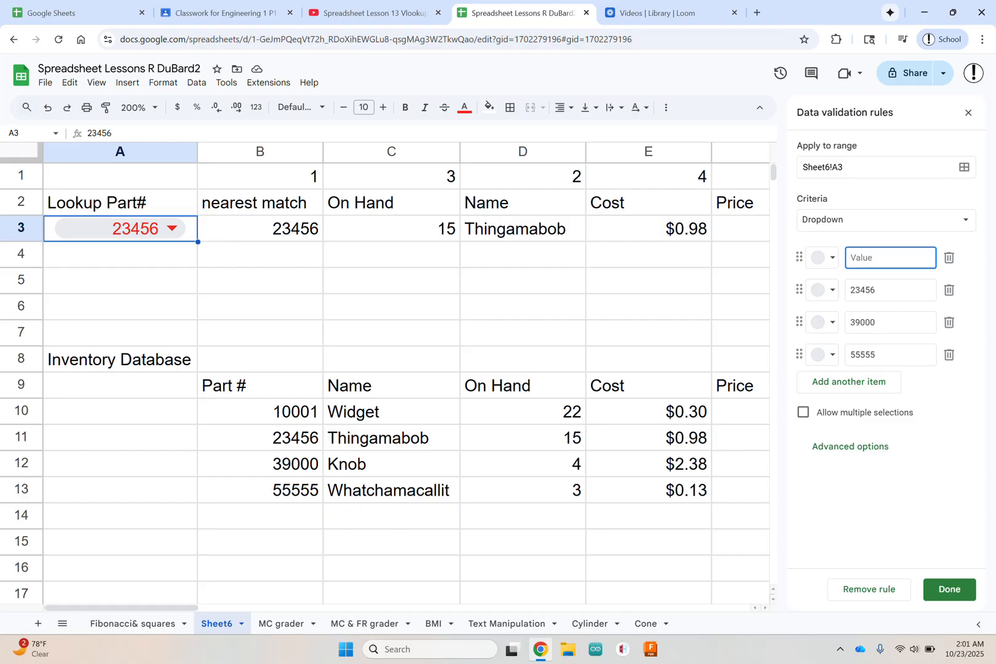
pyautogui.write('23456')
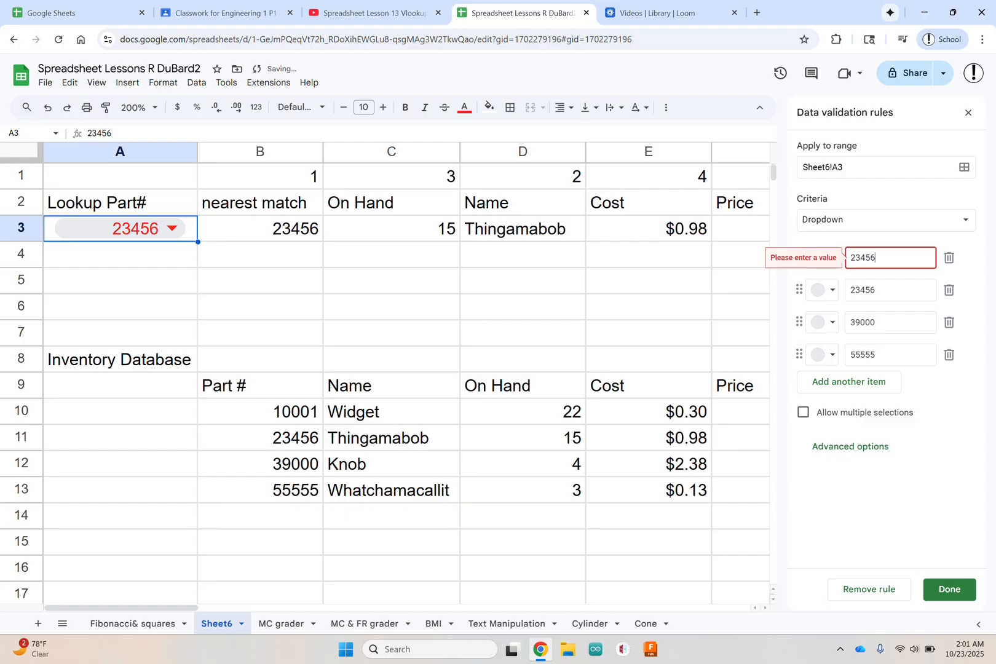
# Change the second dropdown item to 10001, save the rule and check the item order in A3's list.
pyautogui.moveTo(880, 291); pyautogui.dragTo(840, 297)
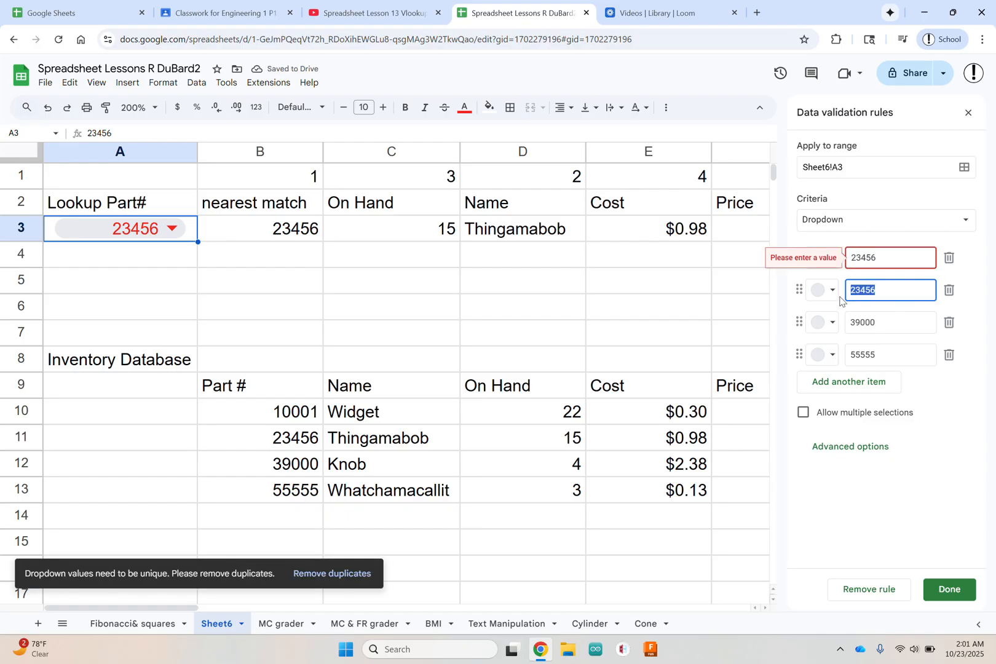
pyautogui.write('10001')
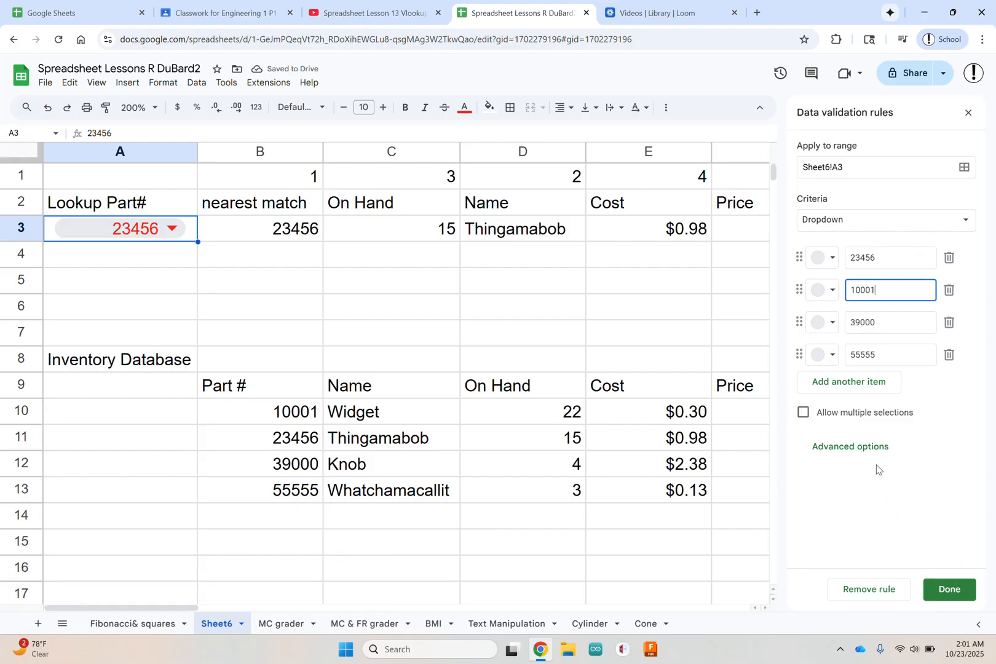
pyautogui.click(950, 591)
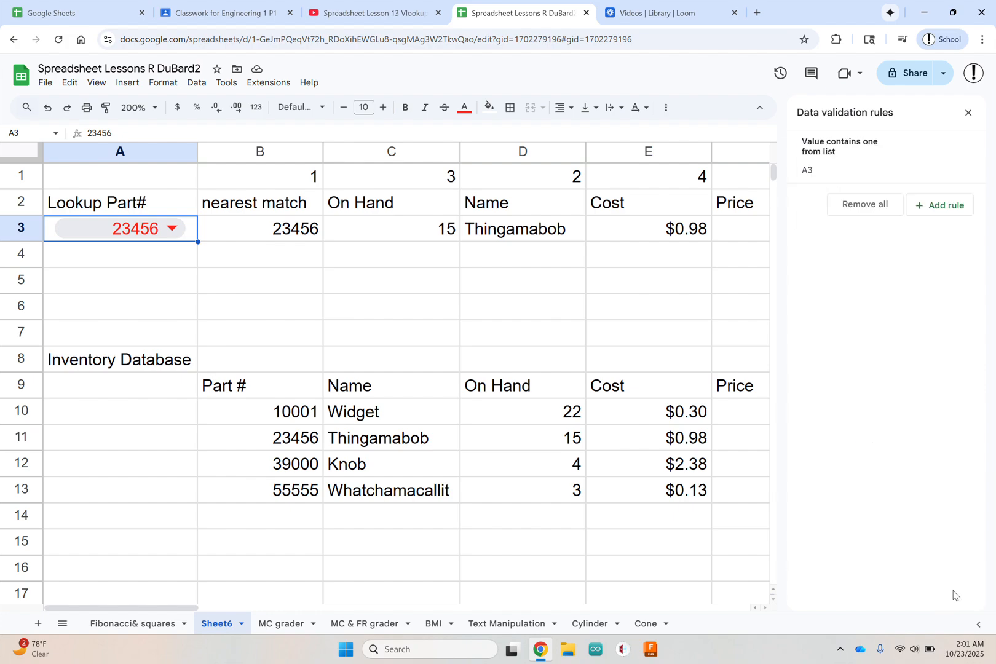
pyautogui.click(967, 113)
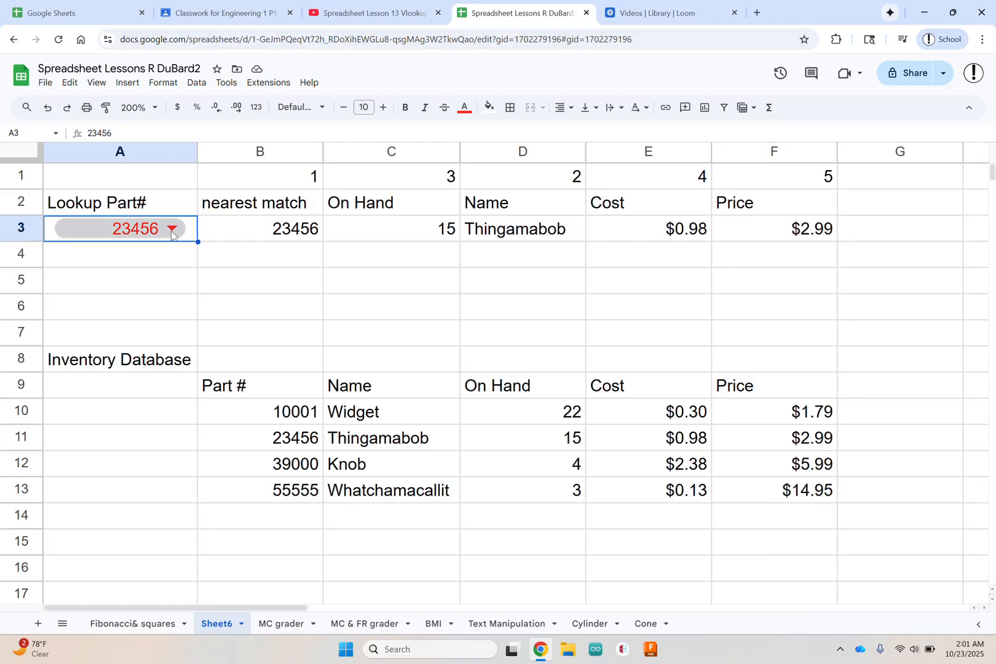
pyautogui.click(172, 227)
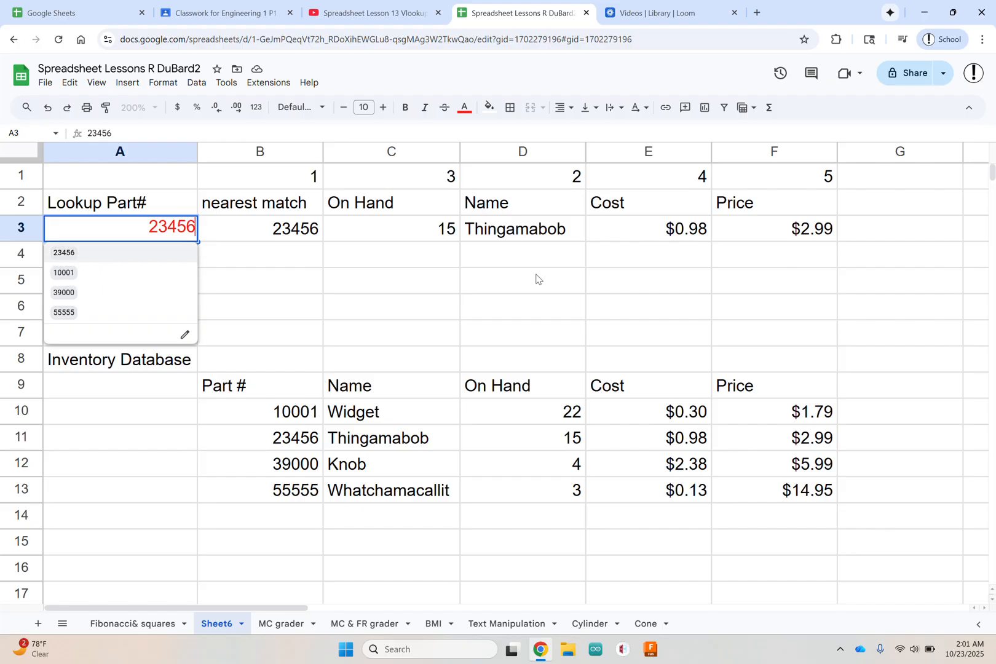
pyautogui.click(252, 276)
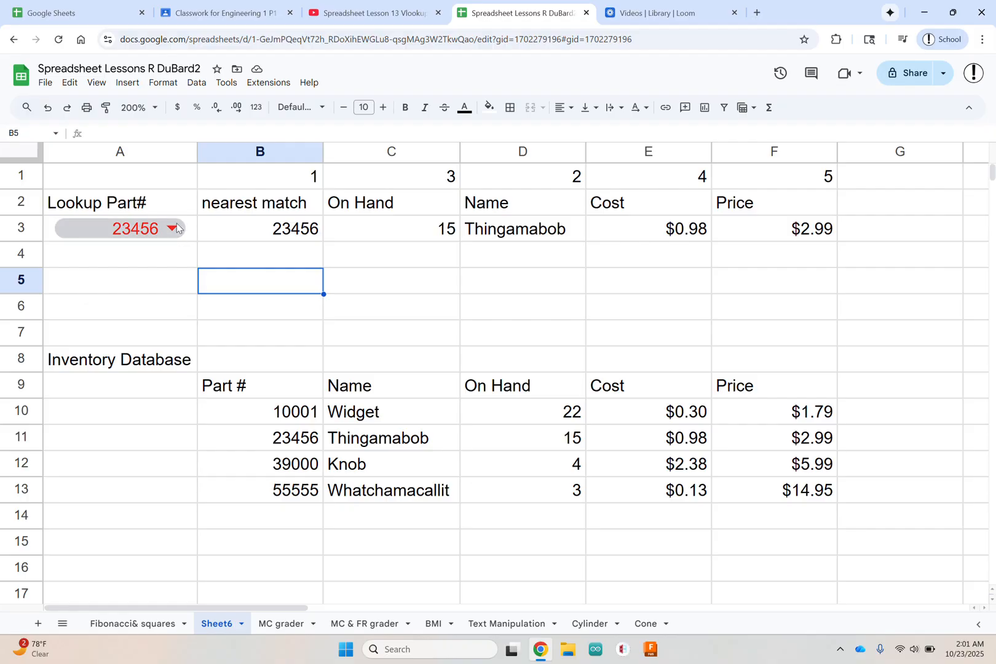
# Clear the nearest match column entries in cells B1:B3.
pyautogui.moveTo(300, 183); pyautogui.dragTo(293, 243)
pyautogui.press('Delete')
pyautogui.click(241, 284)
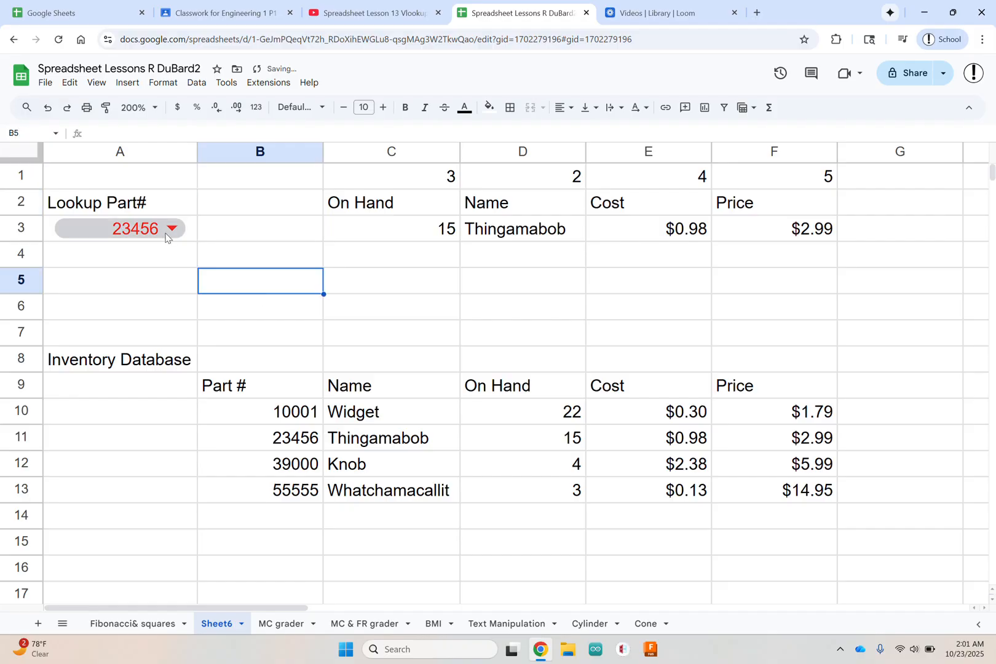
# Try to enter 55554, a part number outside the dropdown list, in cell A3.
pyautogui.click(171, 229)
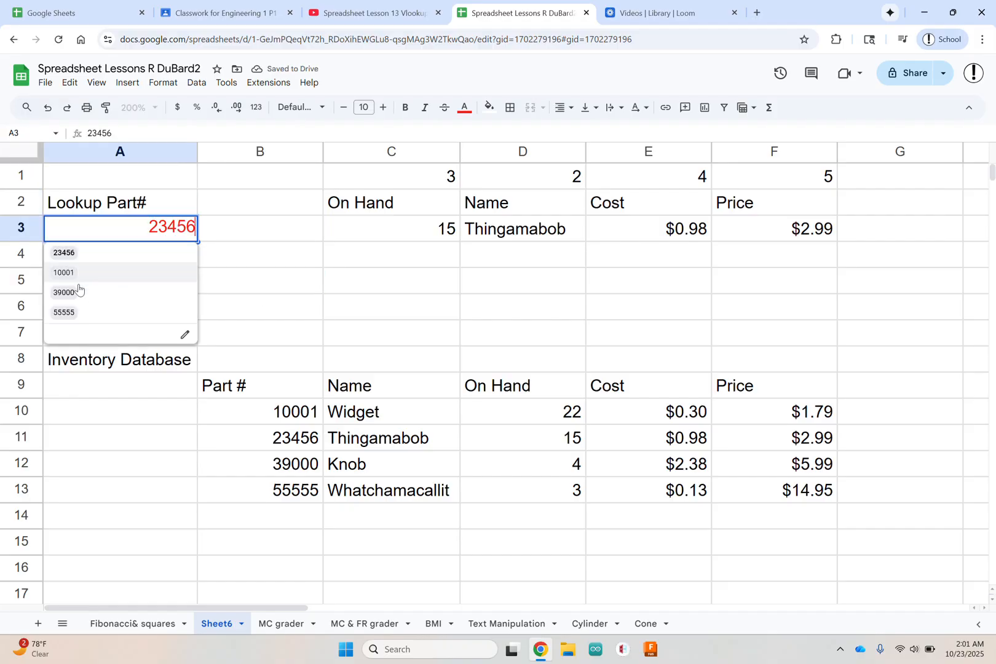
pyautogui.click(294, 308)
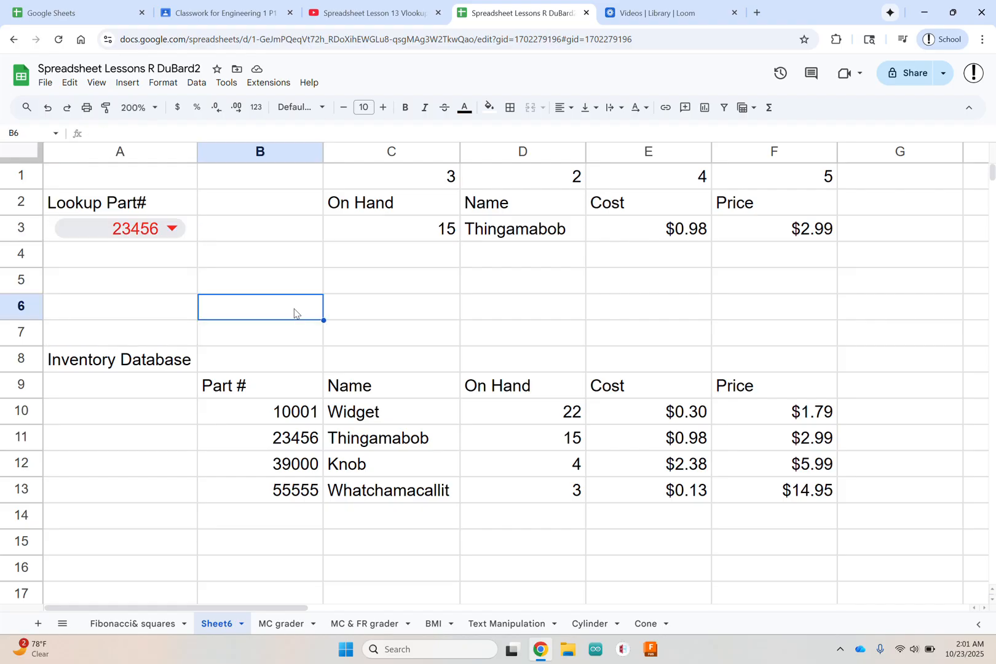
pyautogui.doubleClick(152, 229)
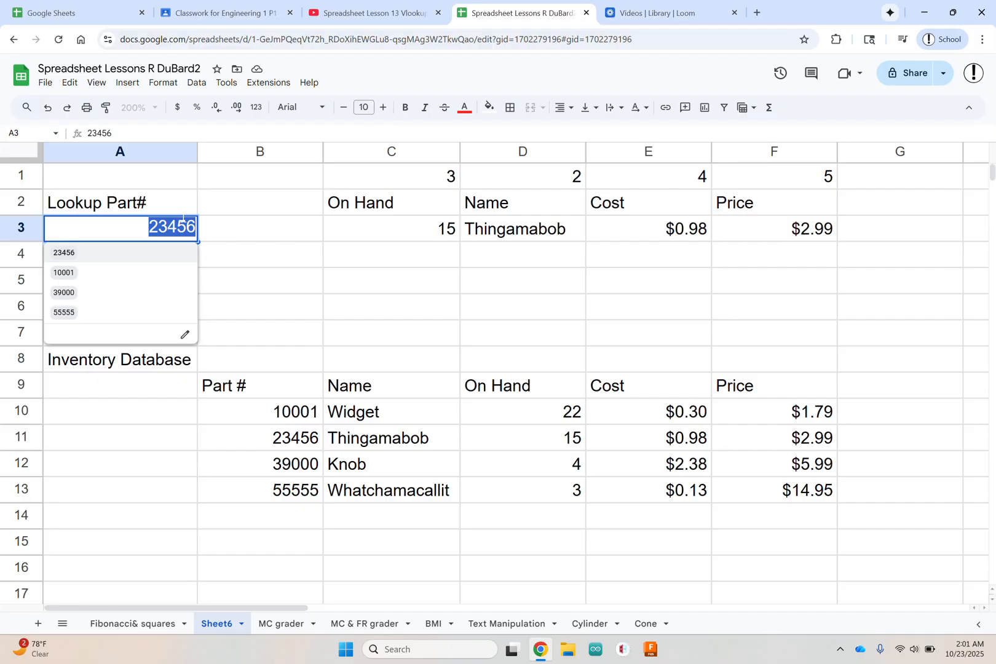
pyautogui.write('5555')
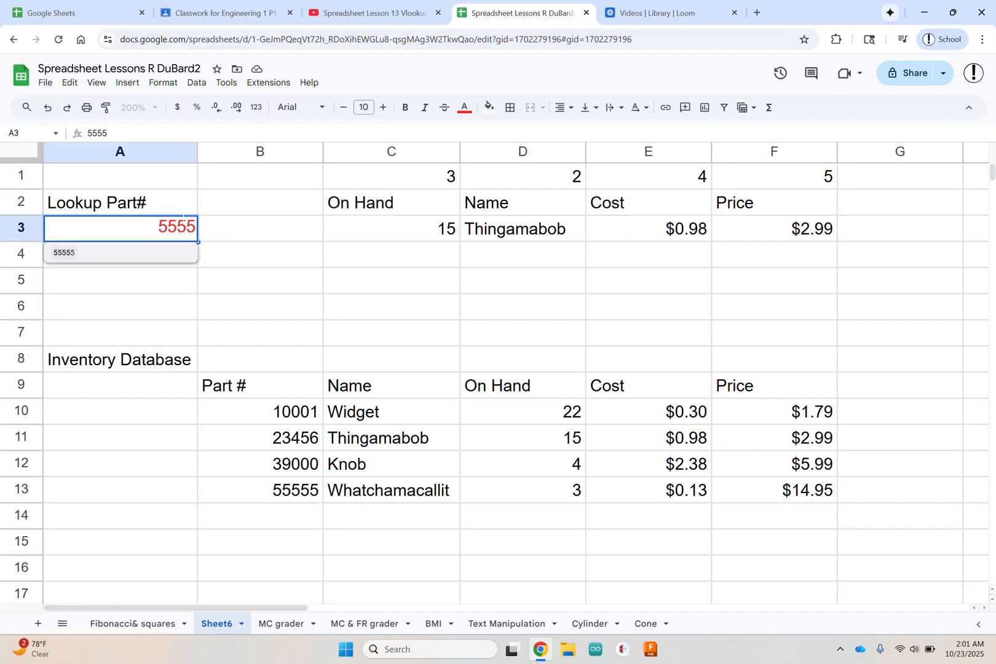
pyautogui.write('4')
pyautogui.press('Return')
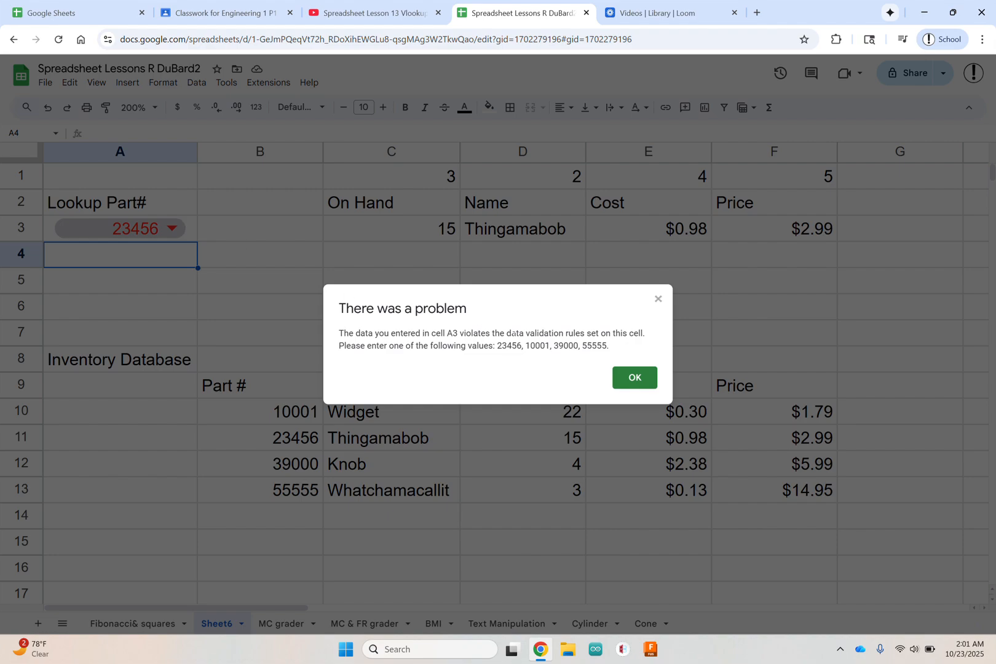
# Highlight the words "data validation" in the rejection message and dismiss it.
pyautogui.moveTo(504, 332); pyautogui.dragTo(563, 333)
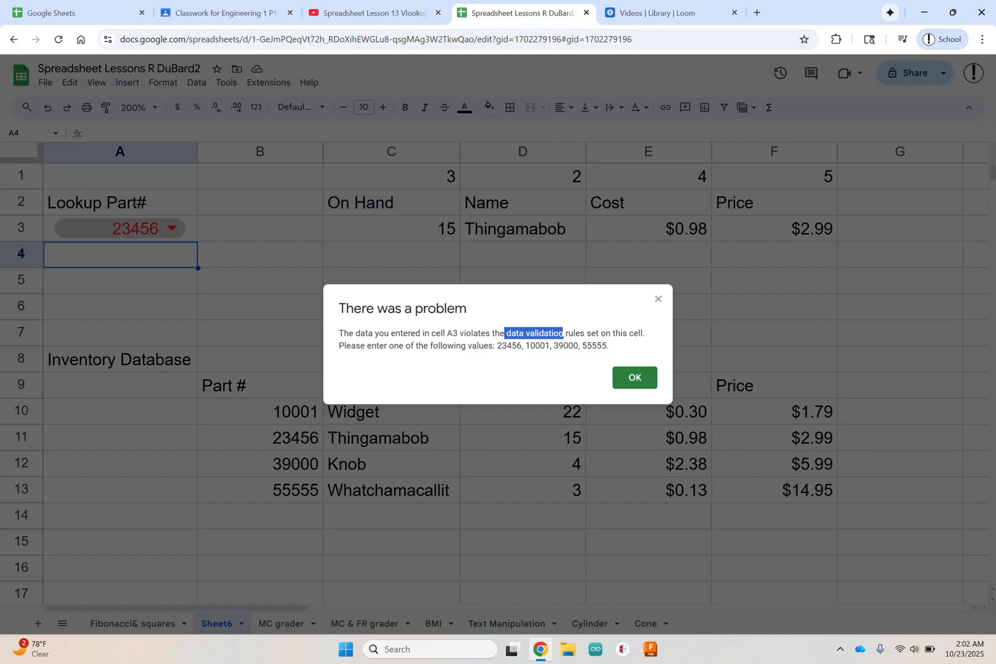
pyautogui.click(636, 384)
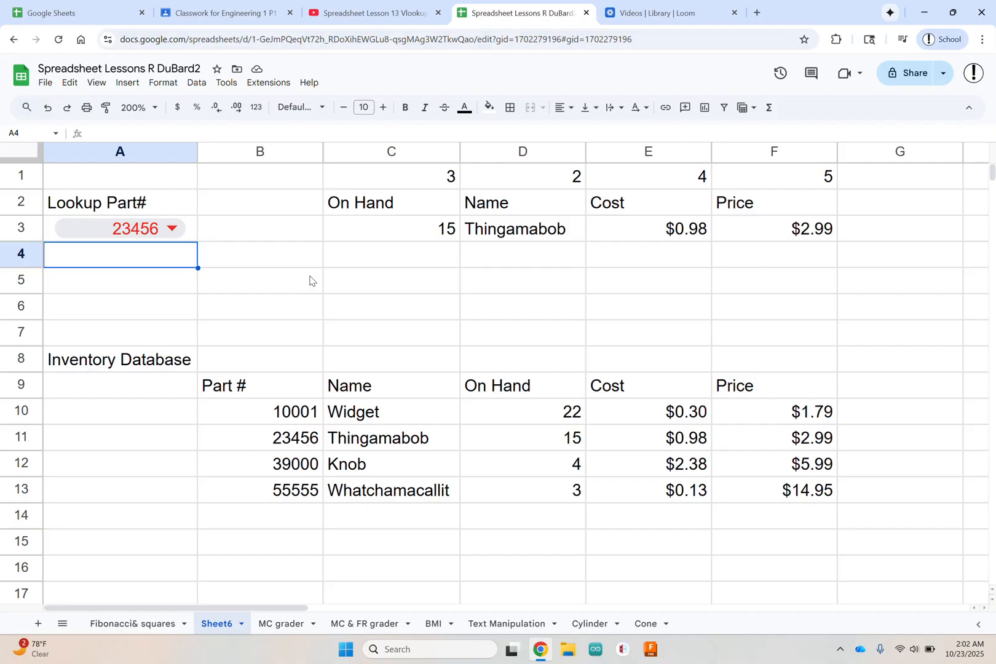
# In the inventory database, change the Knob row's part number to 39001 and its name to Hanger.
pyautogui.click(308, 466)
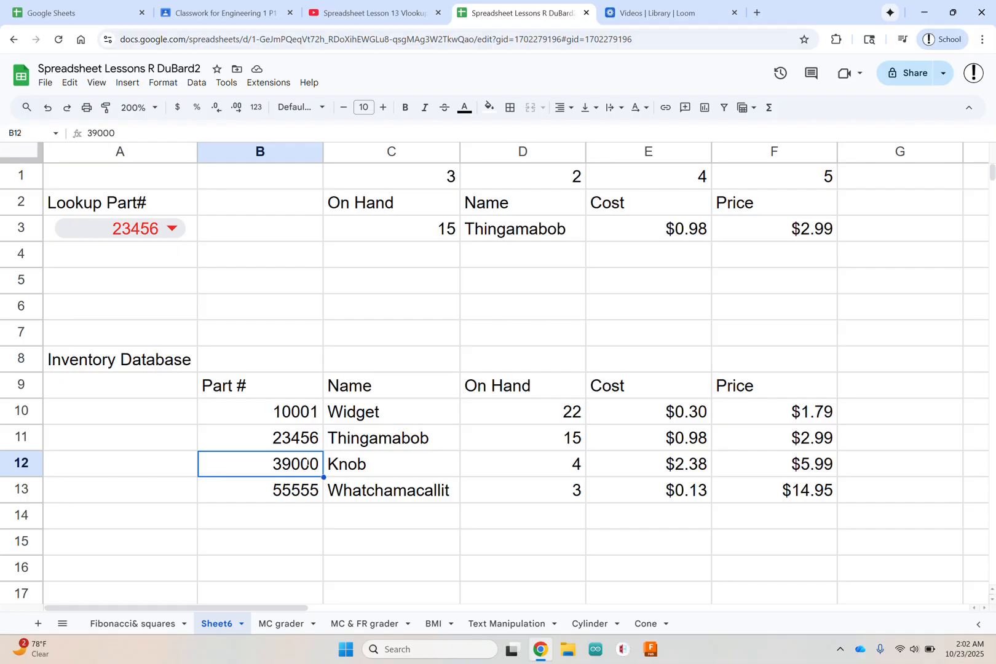
pyautogui.write('3900')
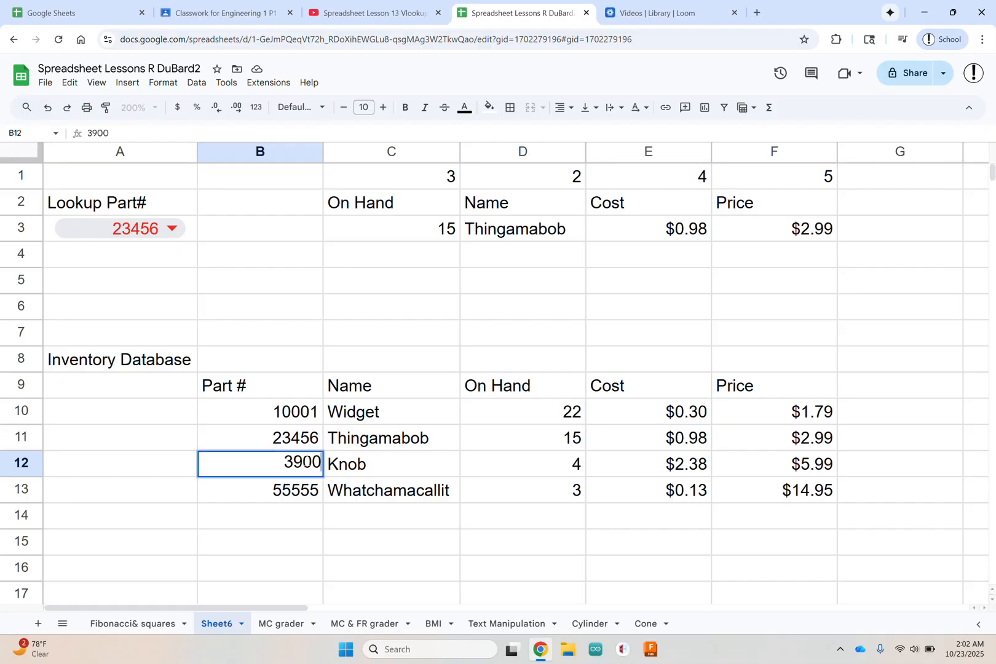
pyautogui.write('1')
pyautogui.click(376, 469)
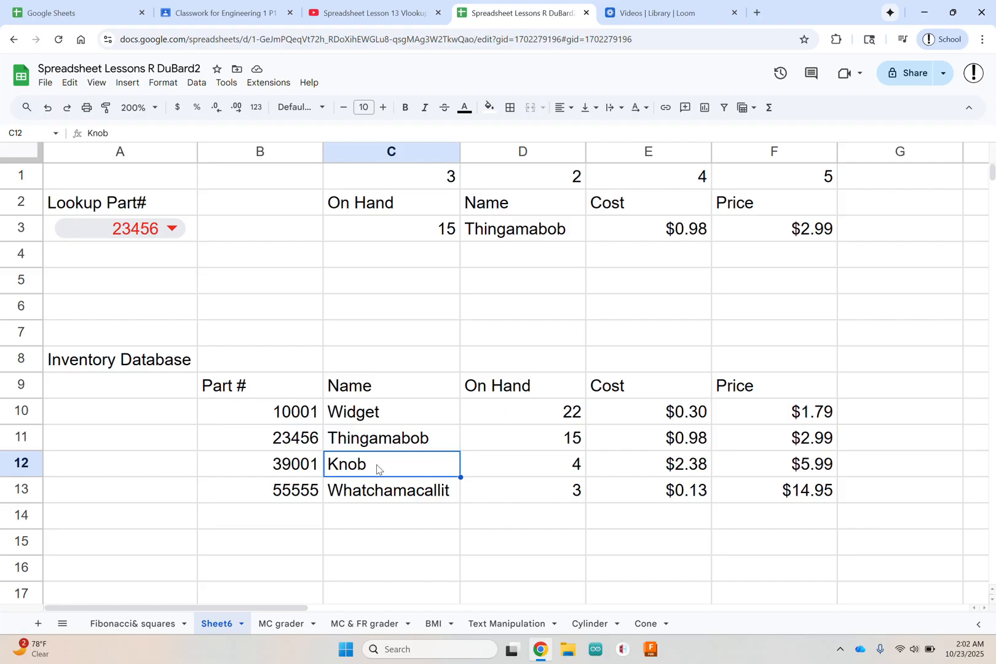
pyautogui.write('Hanger')
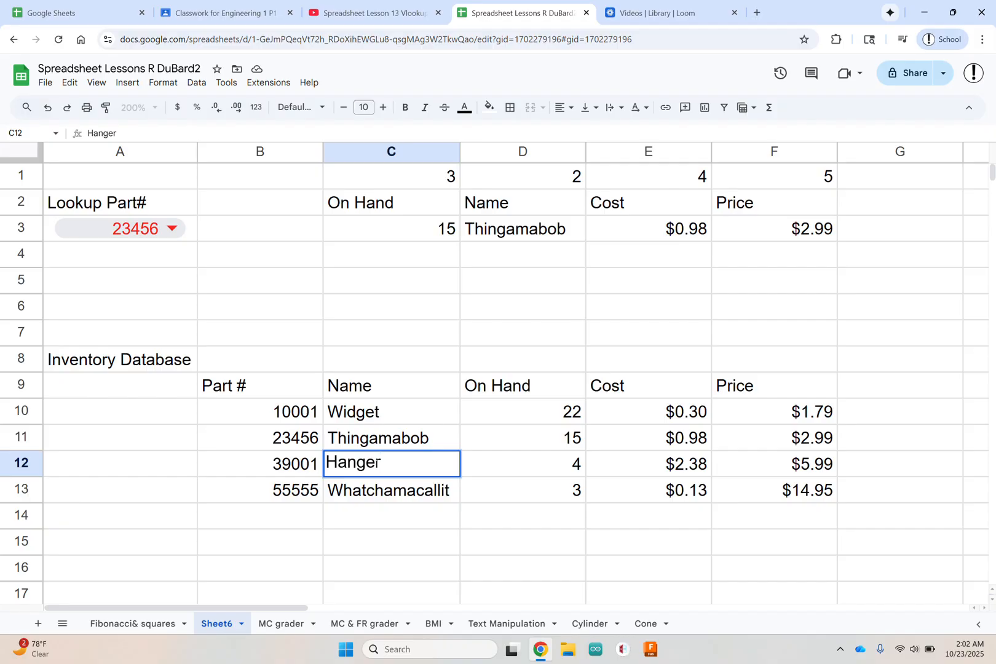
# Set the Hanger row's on-hand quantity to 6, cost to 1.99 and price to 6.99.
pyautogui.click(554, 468)
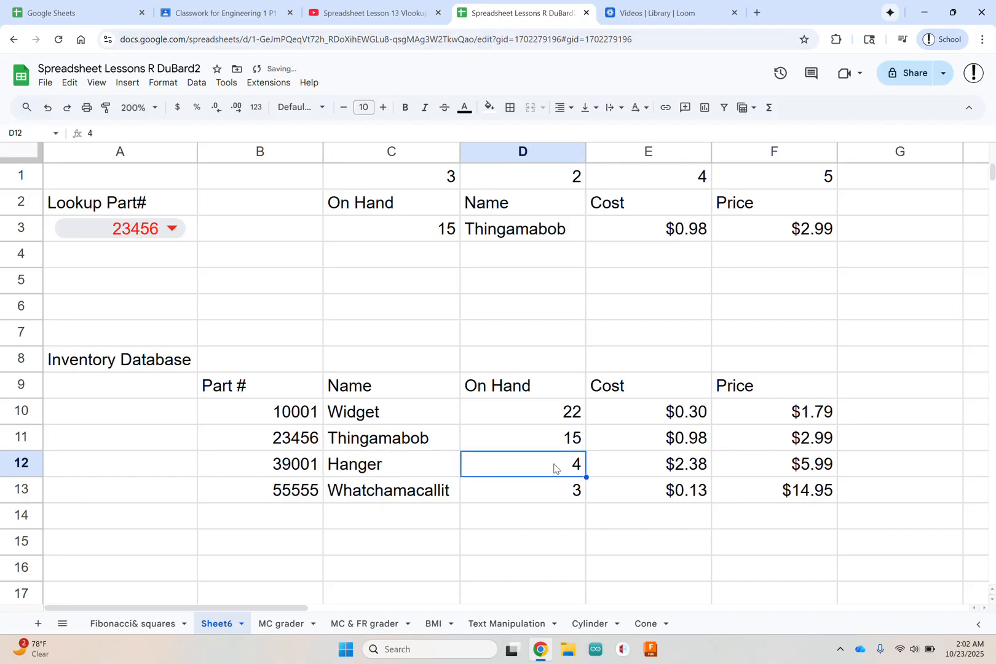
pyautogui.write('6')
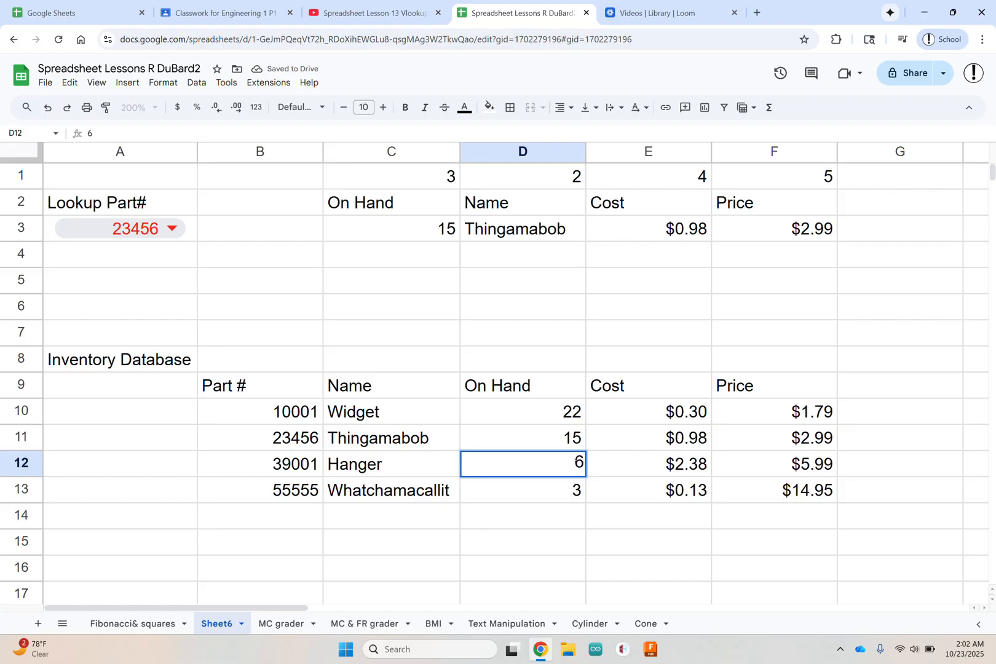
pyautogui.click(670, 473)
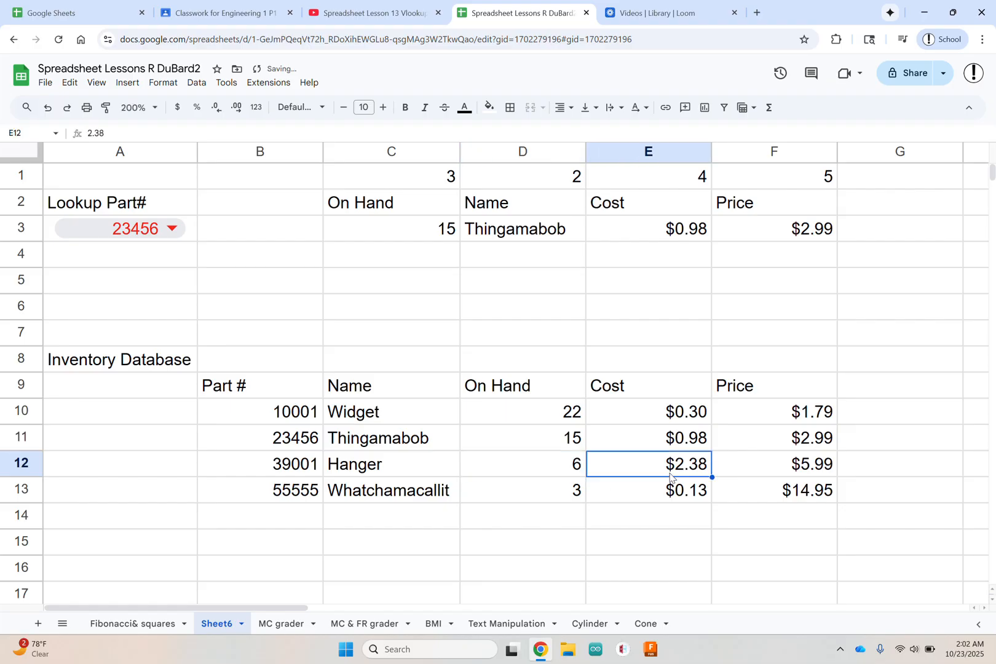
pyautogui.write('1.99')
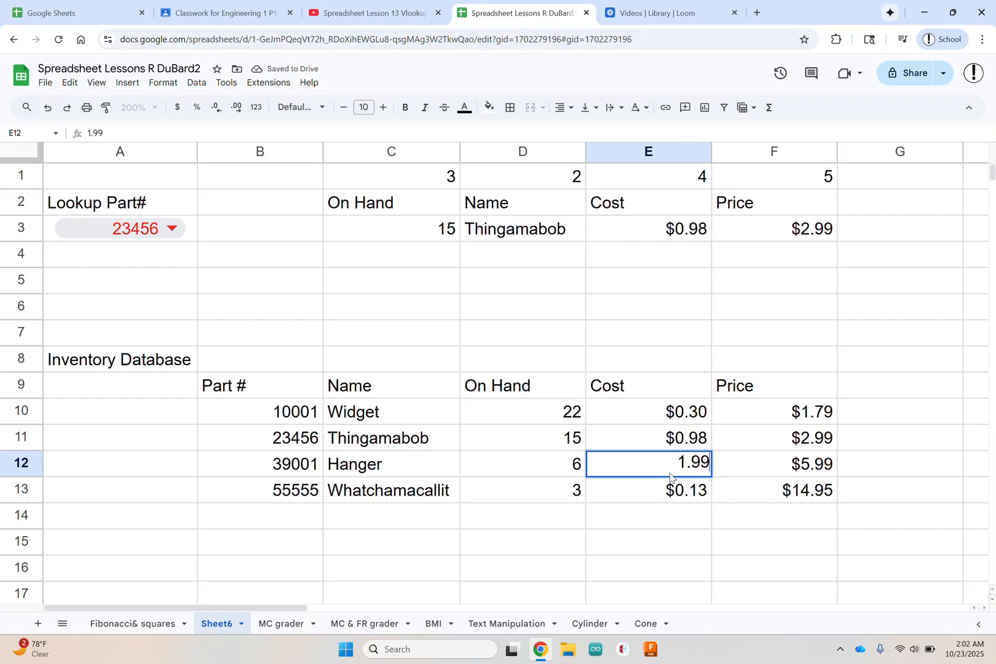
pyautogui.click(804, 471)
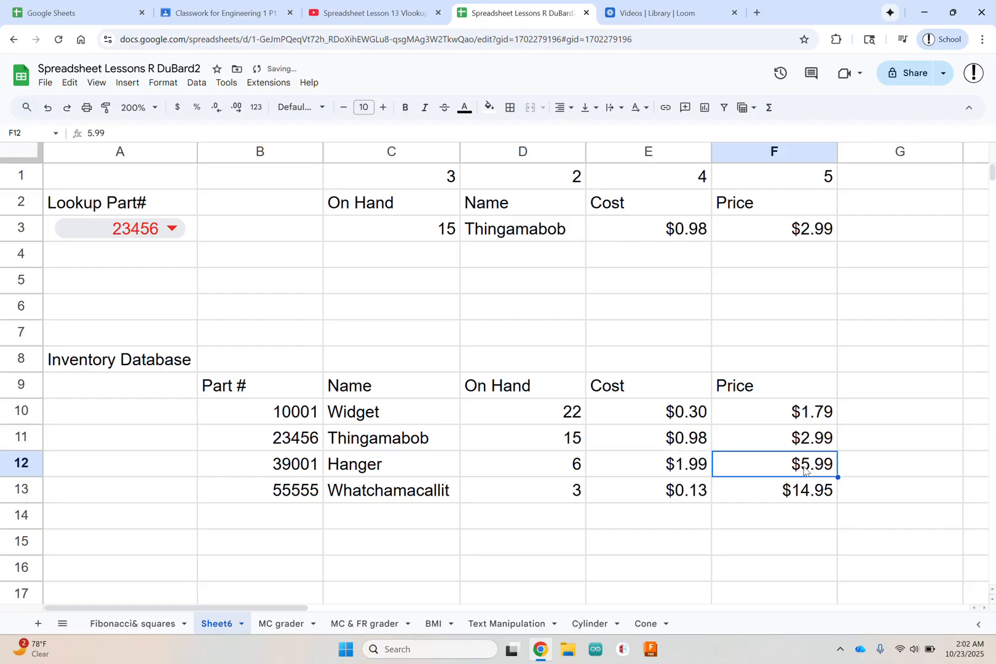
pyautogui.write('6.99')
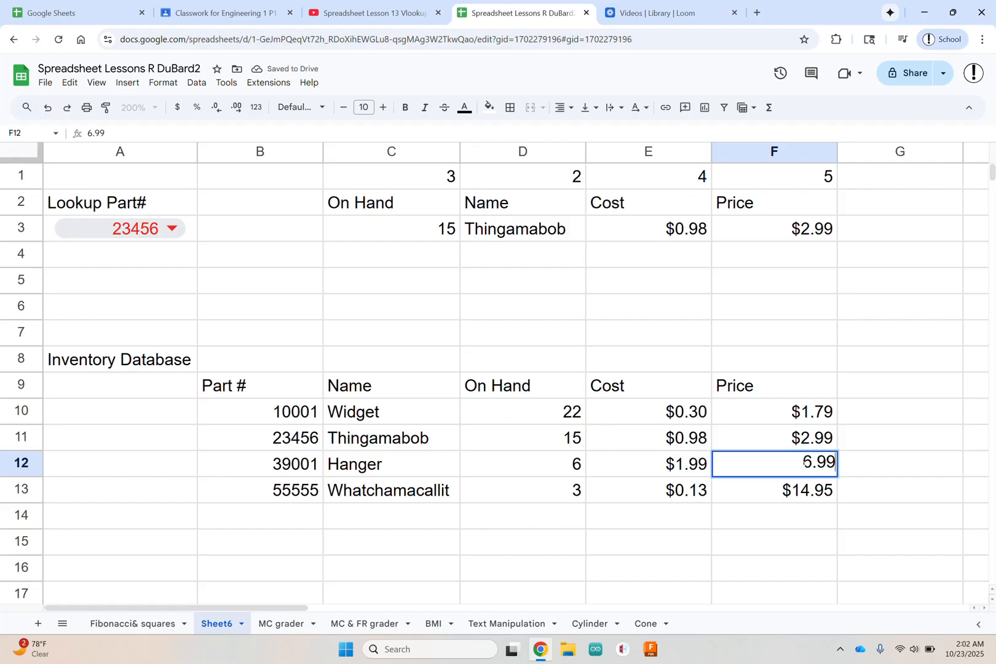
pyautogui.press('Return')
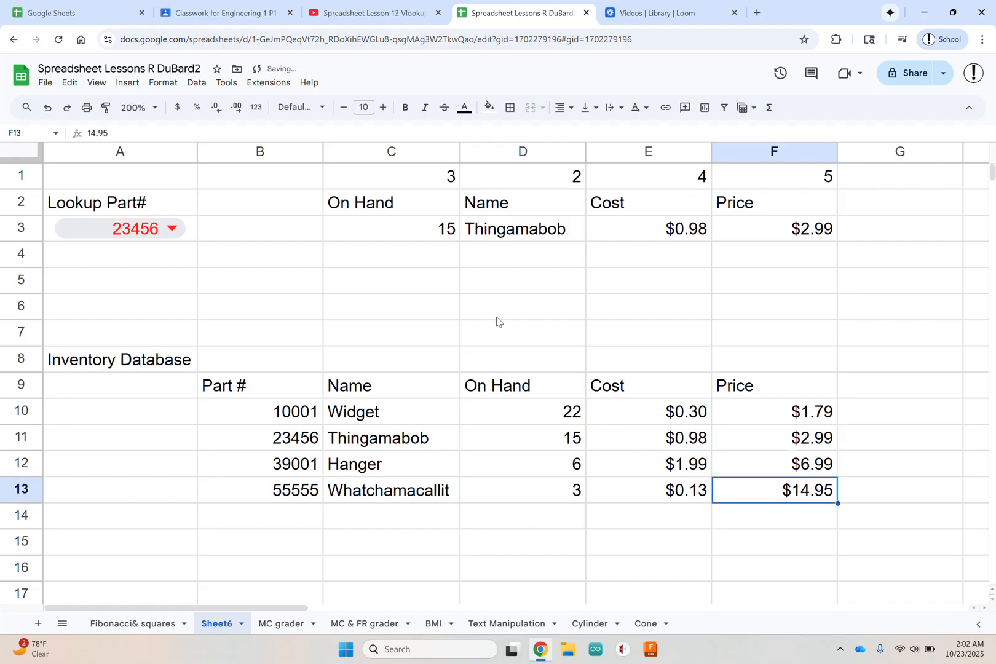
# Choose 39000 from A3's dropdown and check the lookup results in C3:F3.
pyautogui.click(171, 228)
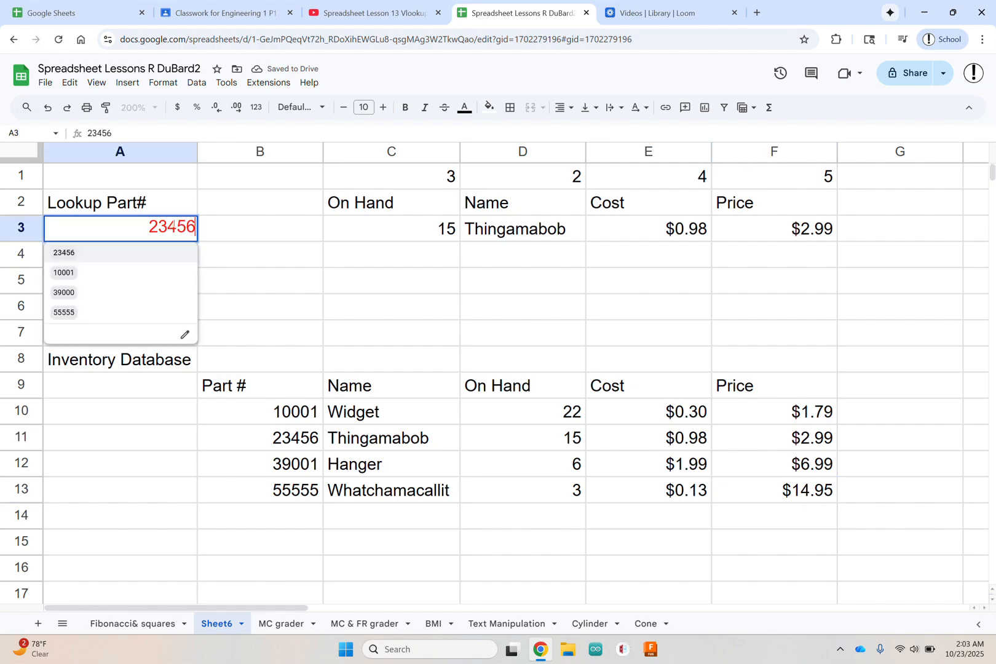
pyautogui.click(97, 298)
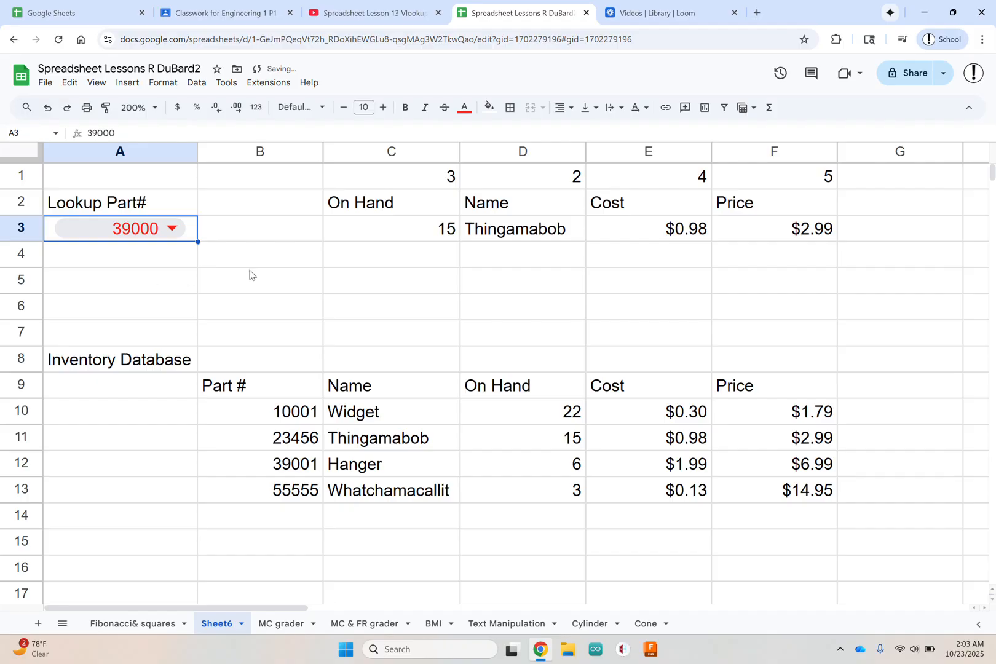
pyautogui.click(332, 284)
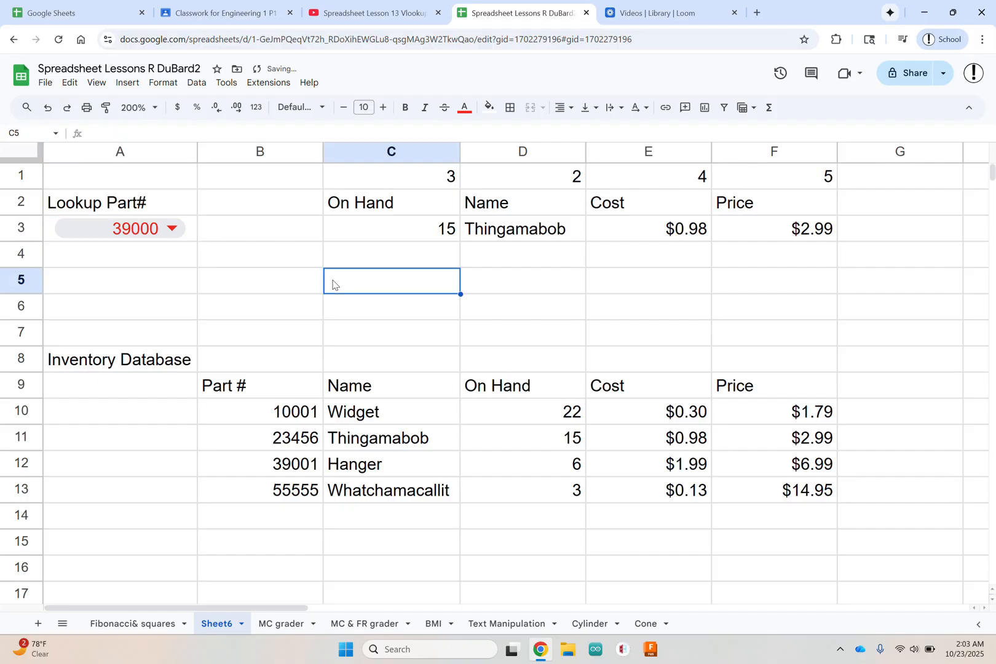
pyautogui.click(429, 235)
pyautogui.keyDown('shift'); pyautogui.click(573, 224); pyautogui.keyUp('shift')
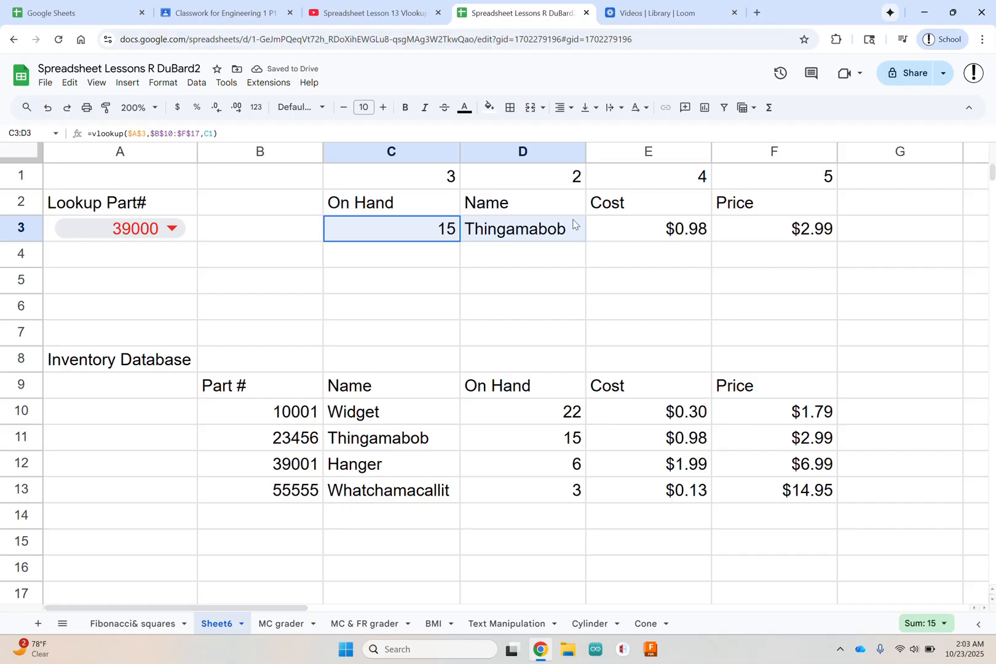
pyautogui.keyDown('shift'); pyautogui.click(674, 224); pyautogui.keyUp('shift')
pyautogui.keyDown('shift'); pyautogui.click(773, 229); pyautogui.keyUp('shift')
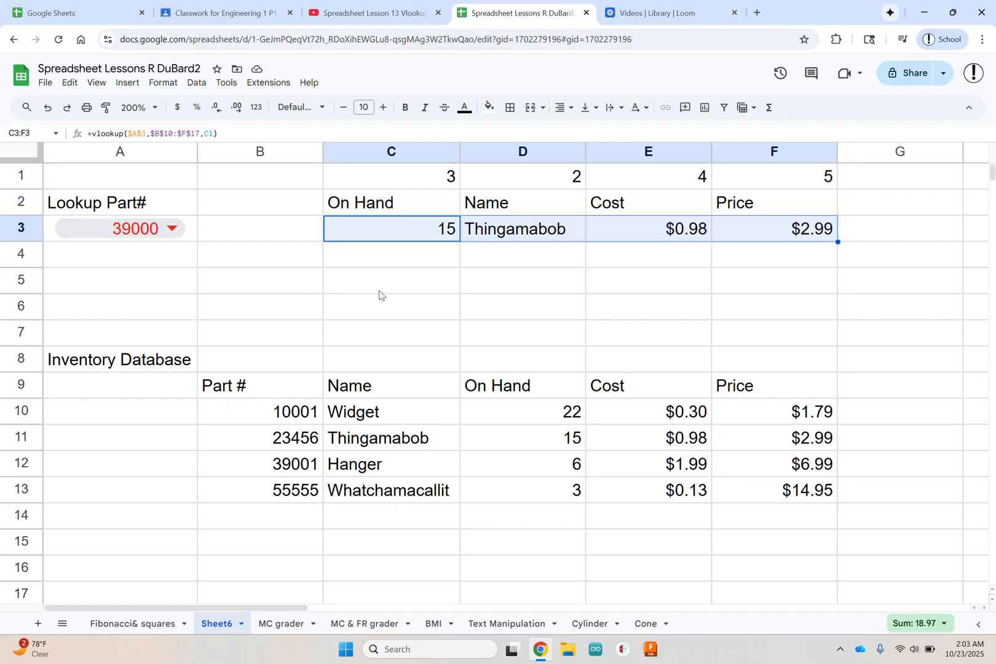
pyautogui.click(366, 308)
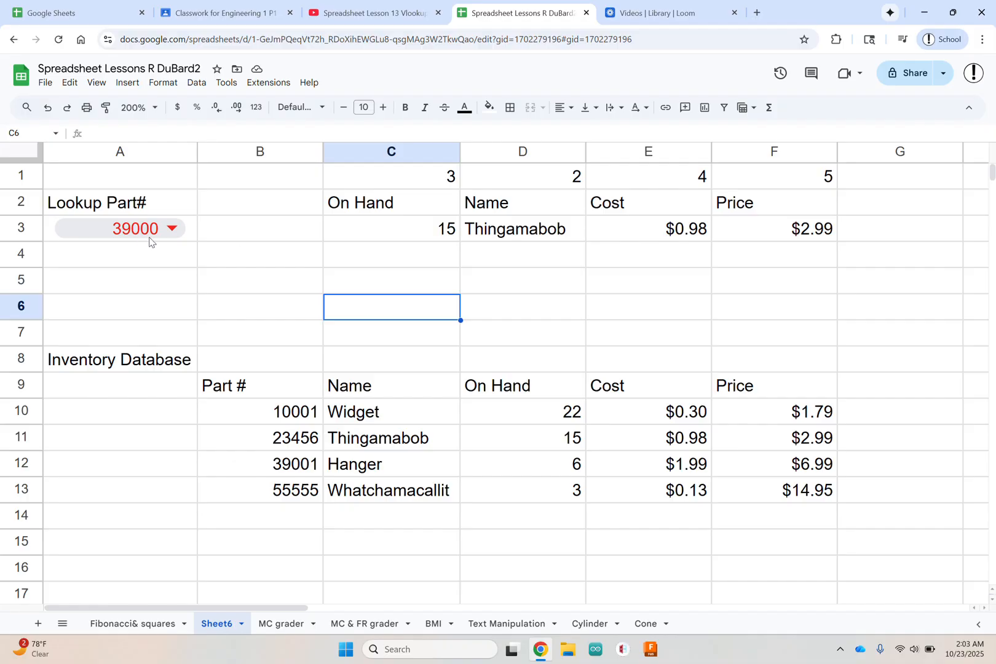
# Restore the nearest match column by entering 1 in B1 and the heading "nearest match" in B2.
pyautogui.click(250, 179)
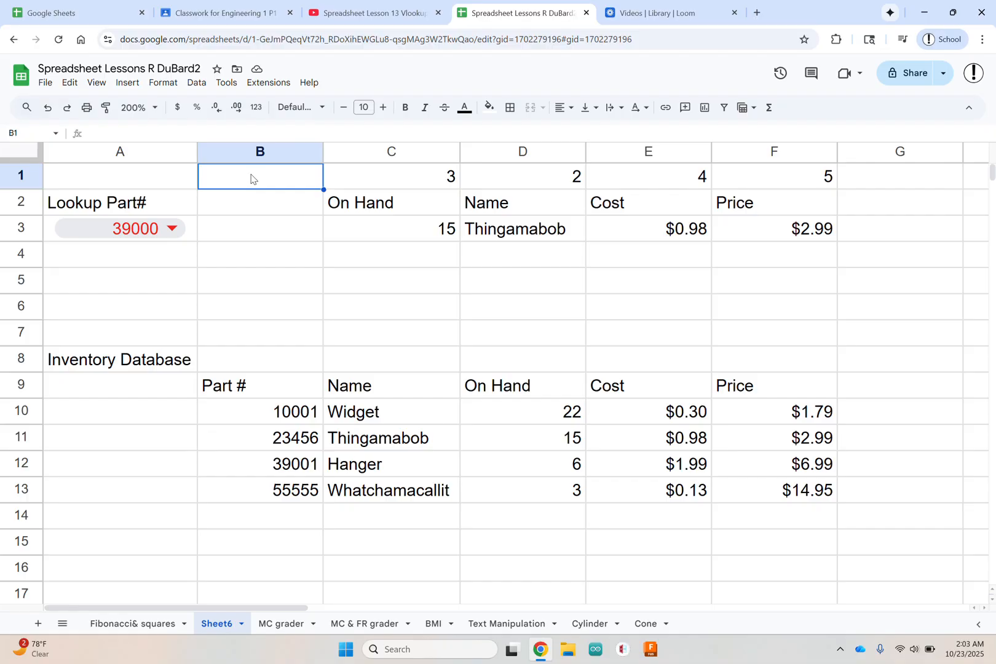
pyautogui.write('1')
pyautogui.press('Return')
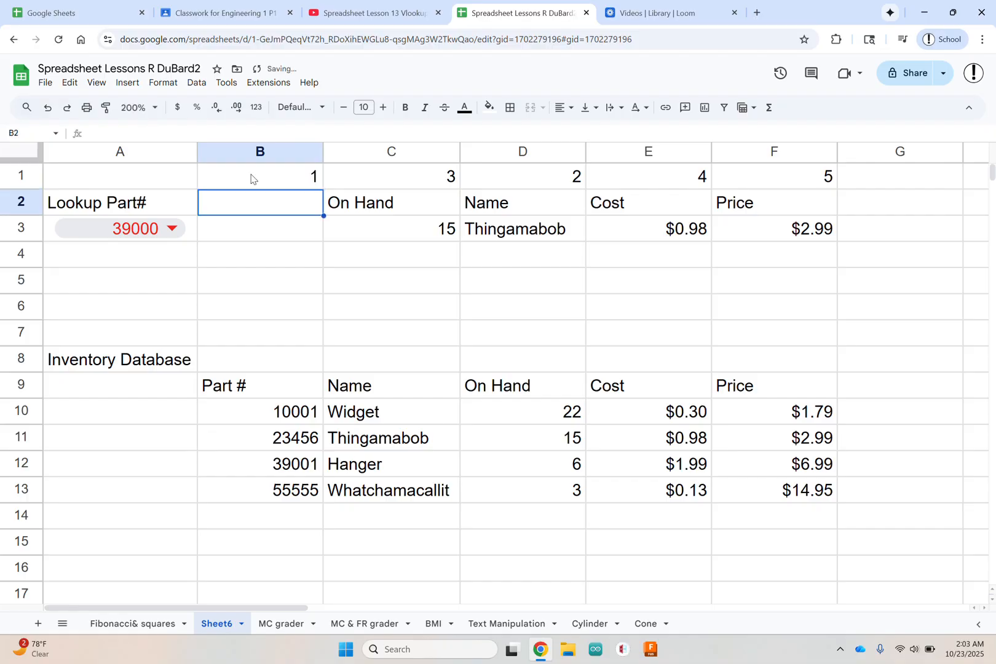
pyautogui.write('neares')
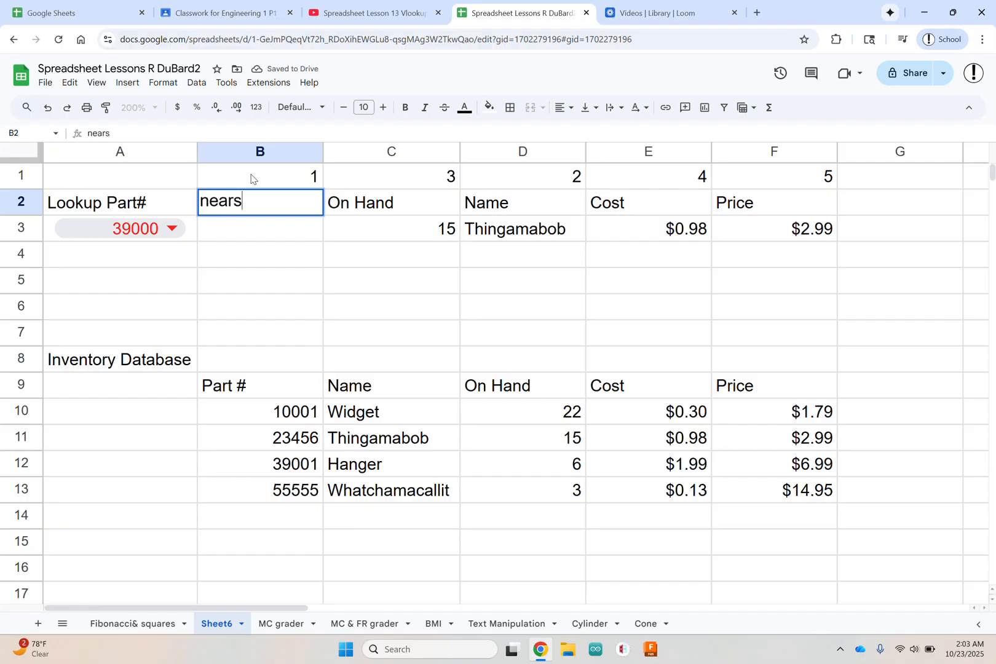
pyautogui.write('t Ma')
pyautogui.press('BackSpace')
pyautogui.press('BackSpace')
pyautogui.write('match')
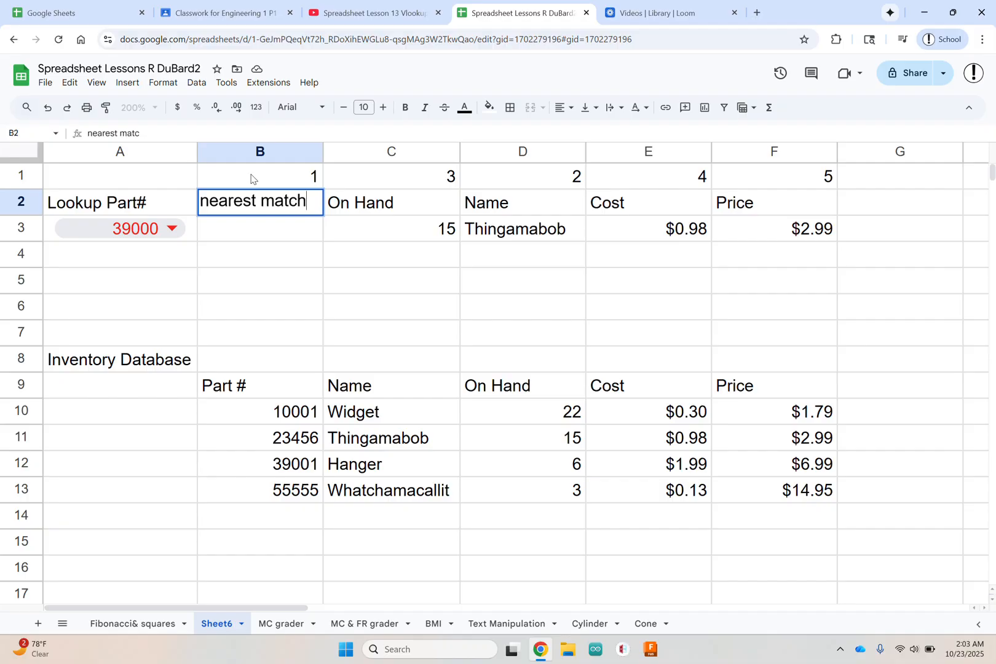
# Fill the VLOOKUP formula from C3 into B3 under the nearest match heading.
pyautogui.click(269, 235)
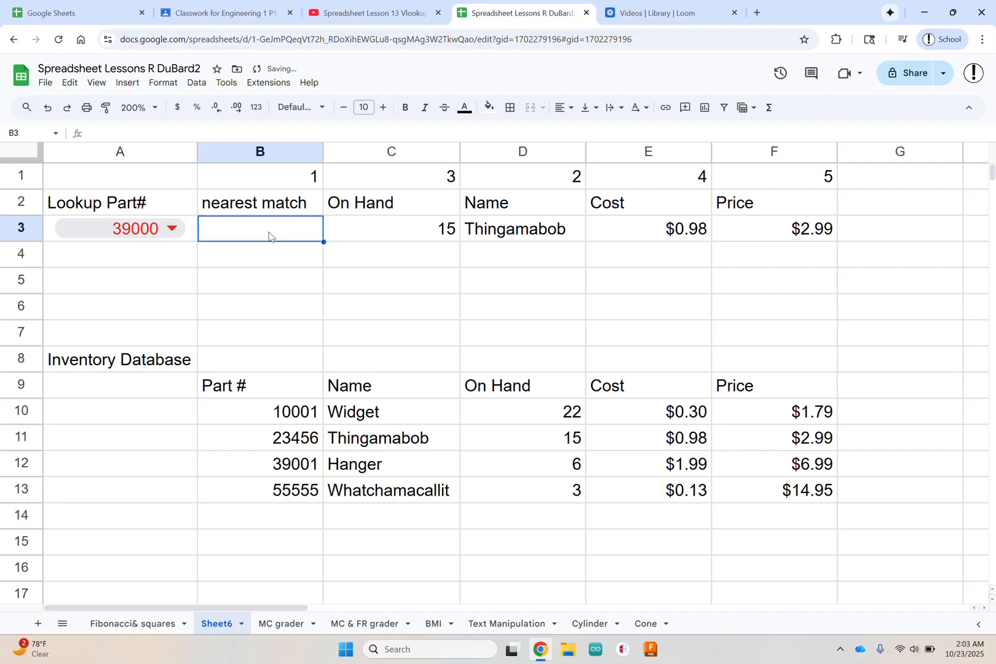
pyautogui.click(401, 235)
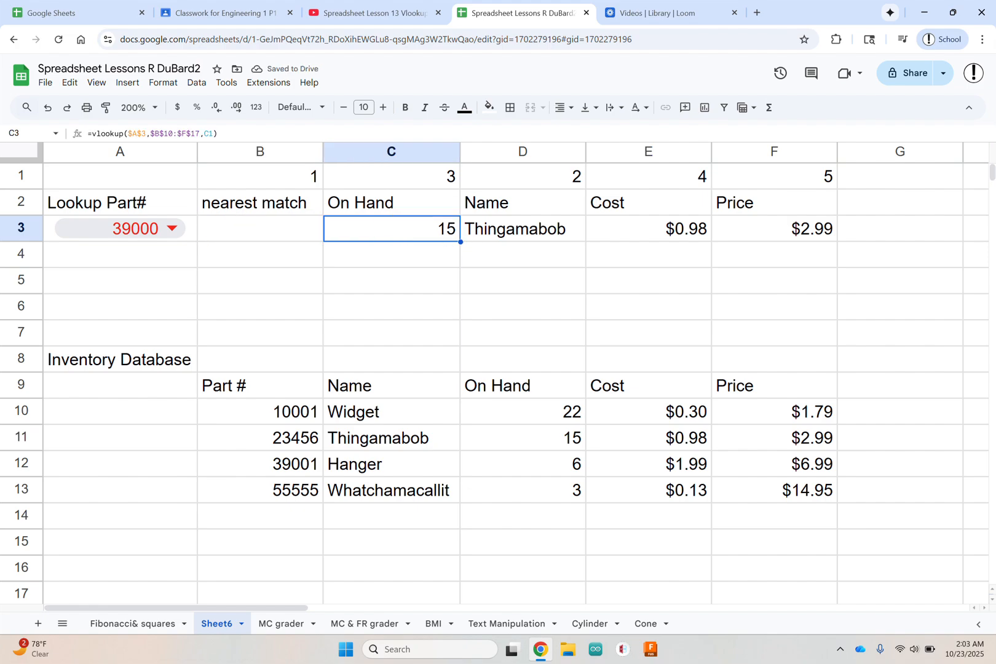
pyautogui.moveTo(460, 241); pyautogui.dragTo(284, 235)
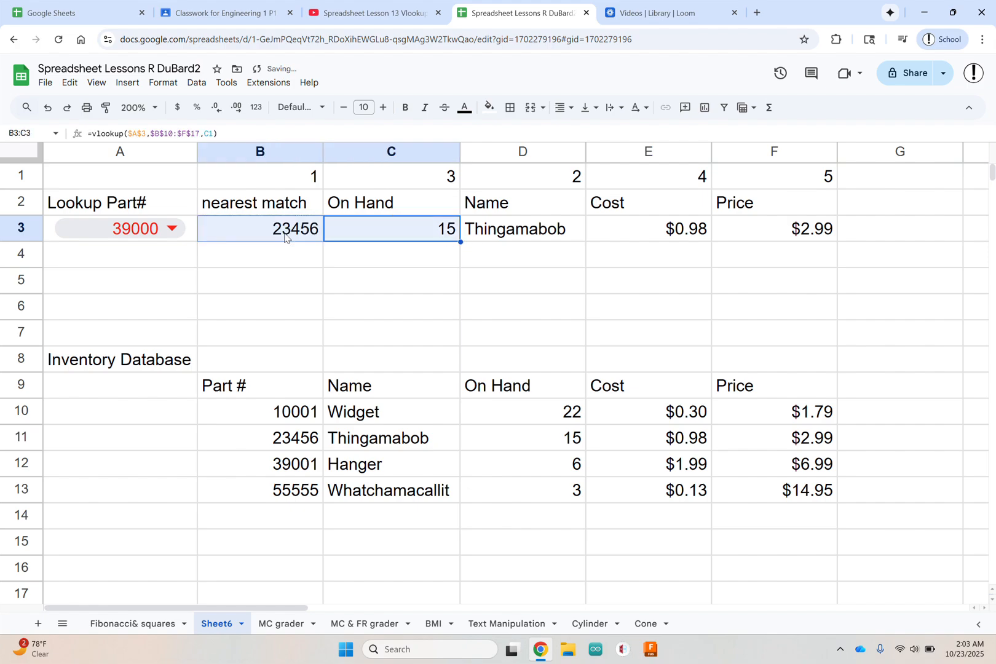
pyautogui.click(339, 261)
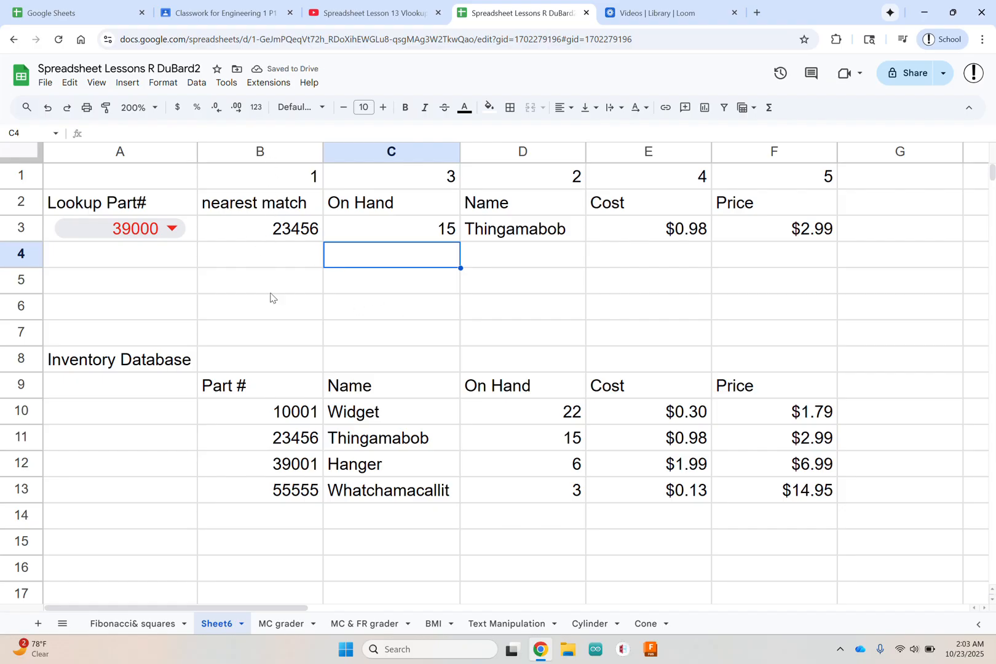
# Choose 23456 from A3's dropdown, then review the list for outdated part numbers.
pyautogui.click(174, 230)
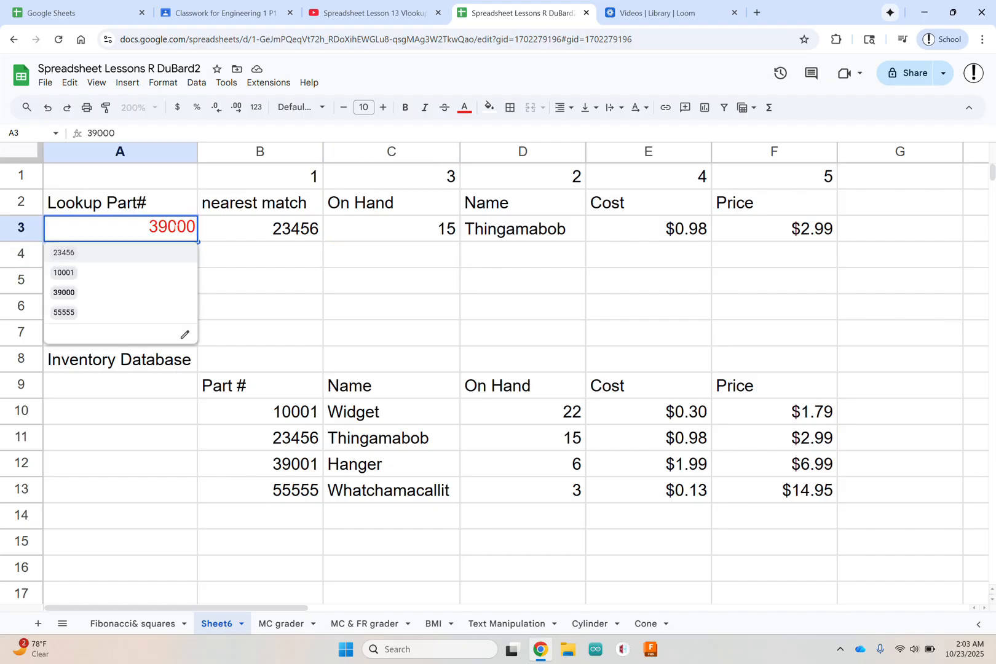
pyautogui.click(109, 257)
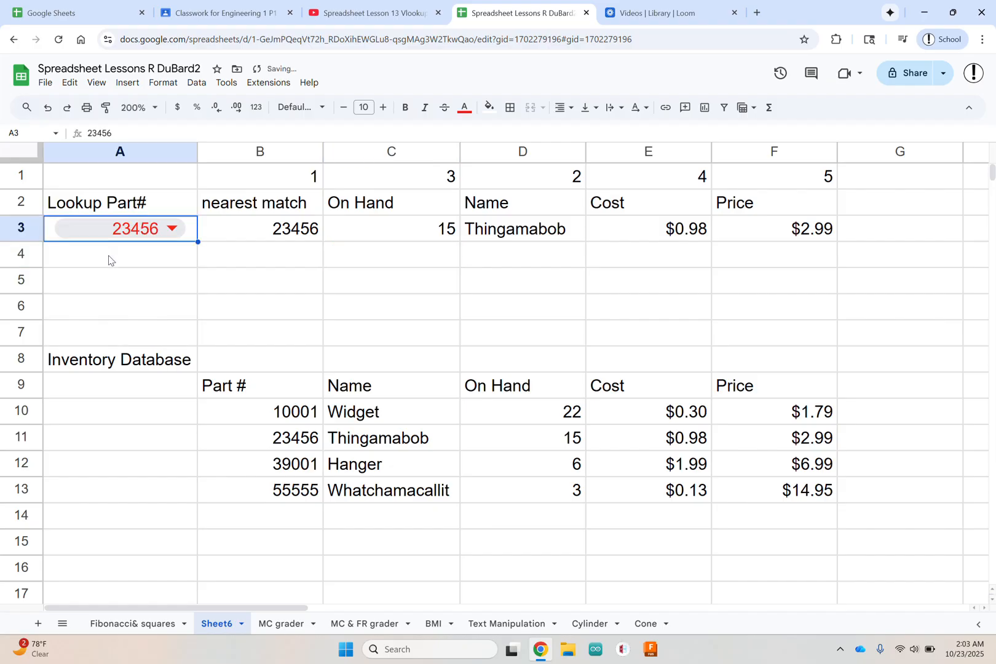
pyautogui.click(177, 231)
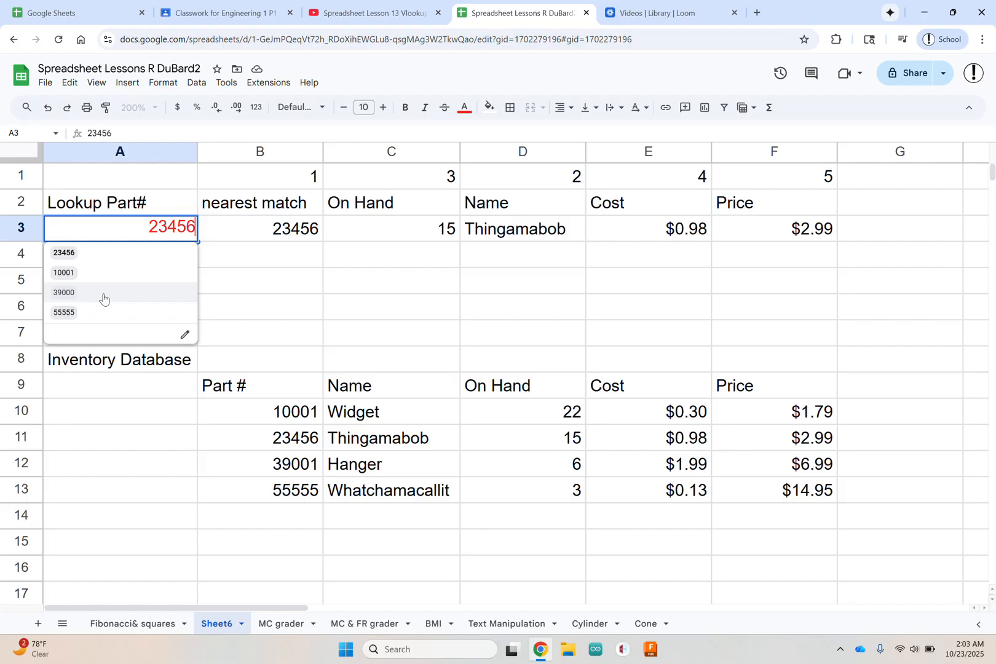
pyautogui.click(301, 285)
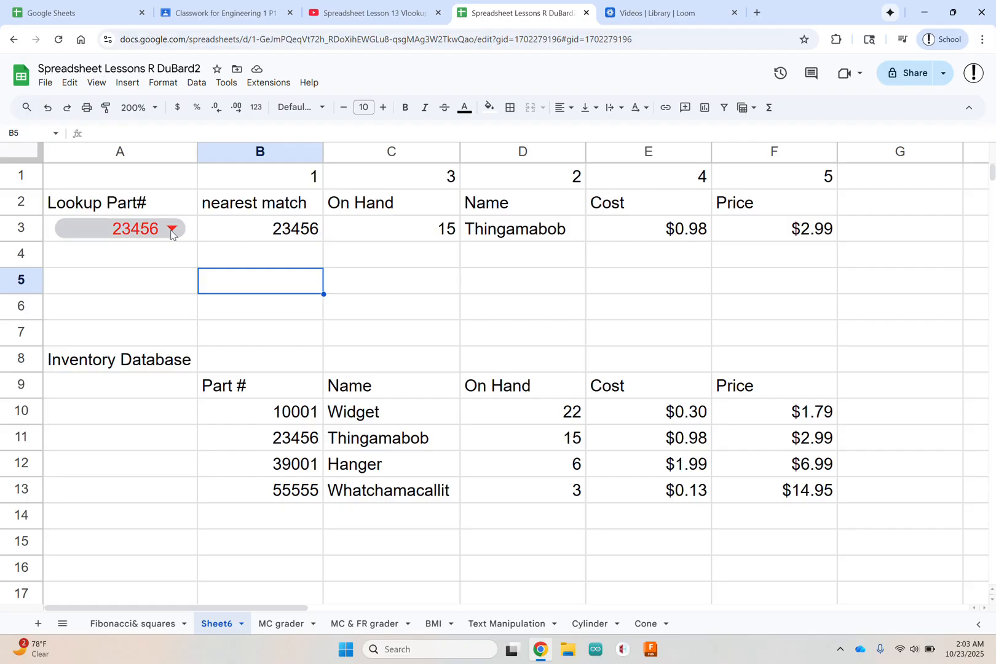
# Open the data validation rule for A3 and set its criteria to Dropdown (from a range).
pyautogui.rightClick(121, 237)
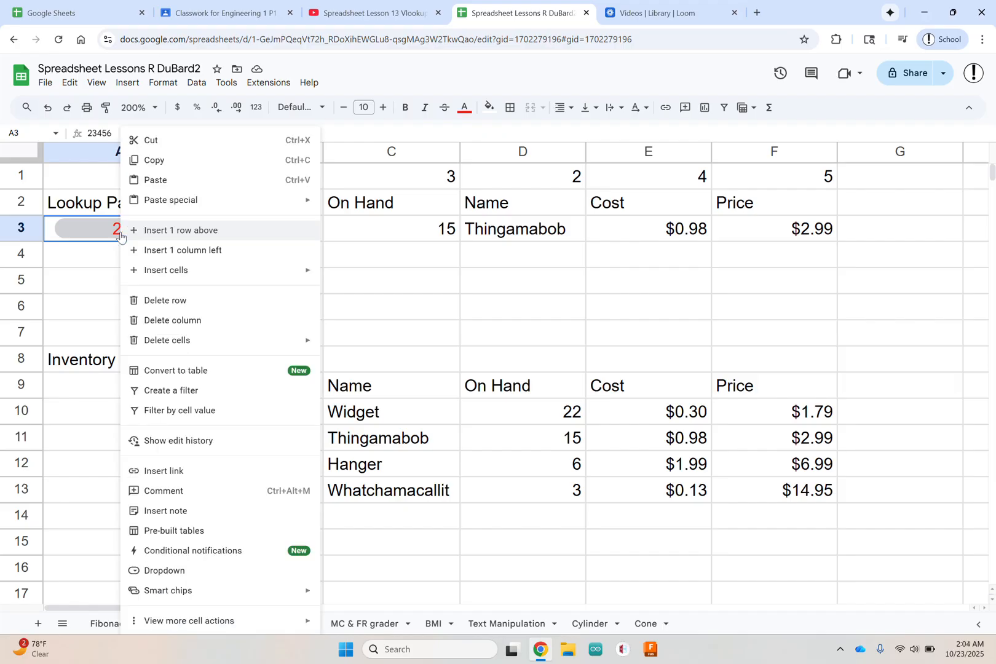
pyautogui.click(180, 570)
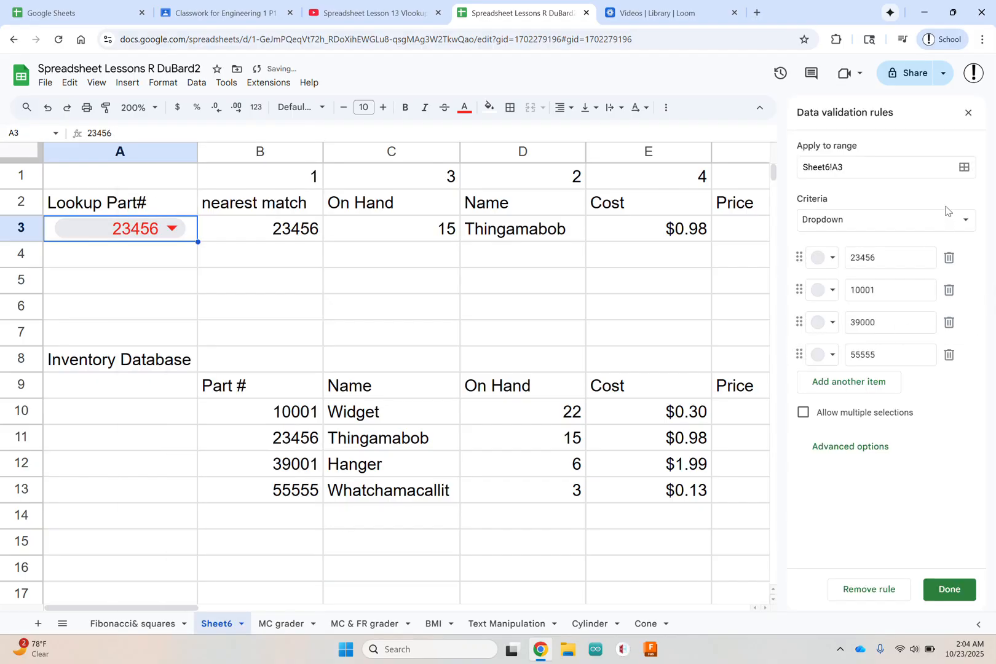
pyautogui.click(957, 222)
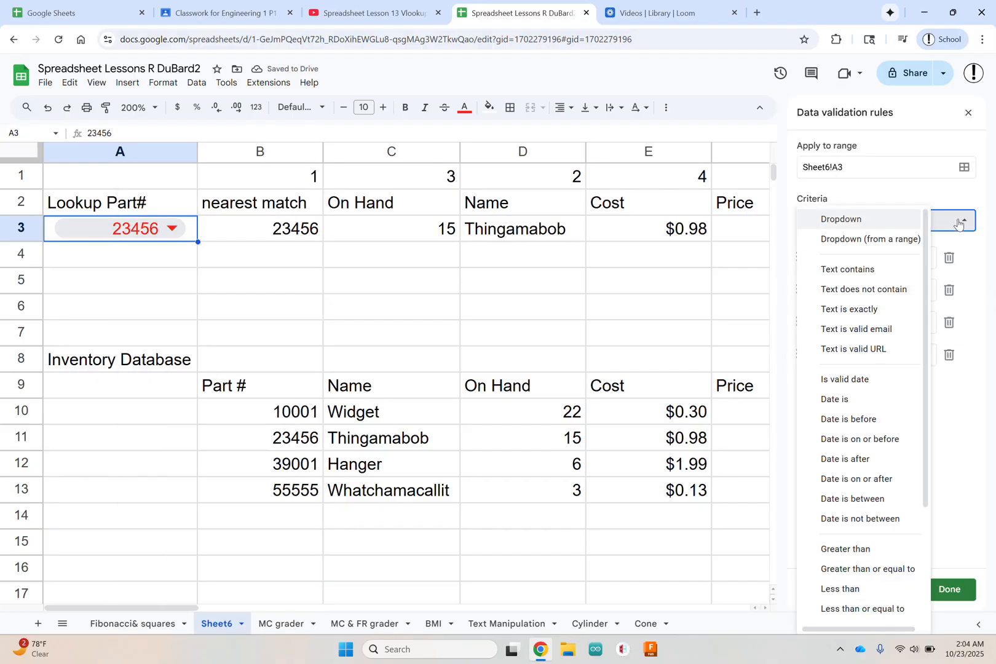
pyautogui.click(909, 240)
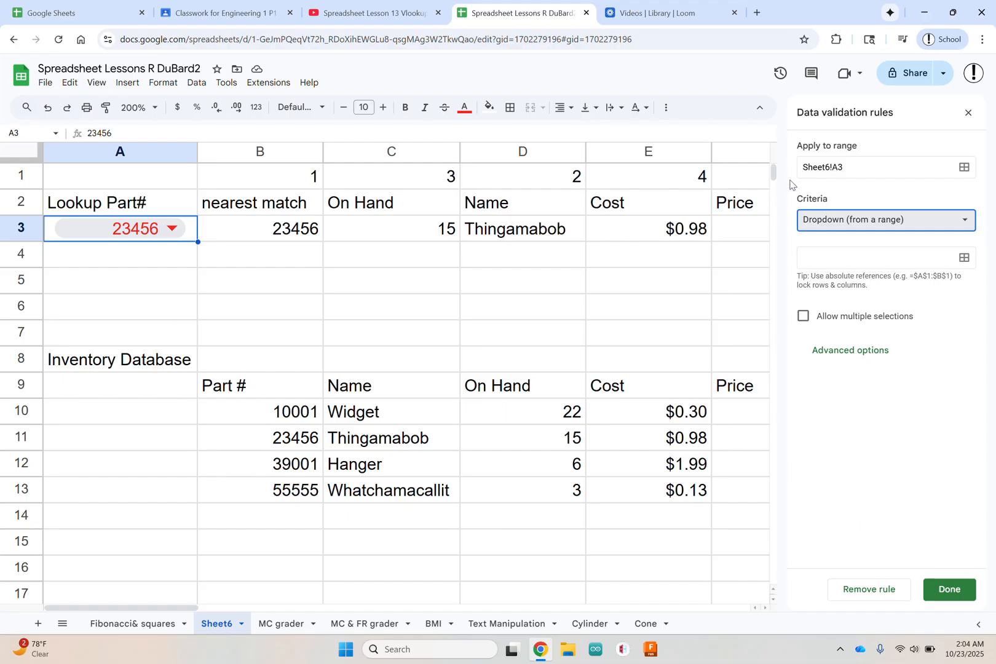
pyautogui.click(839, 256)
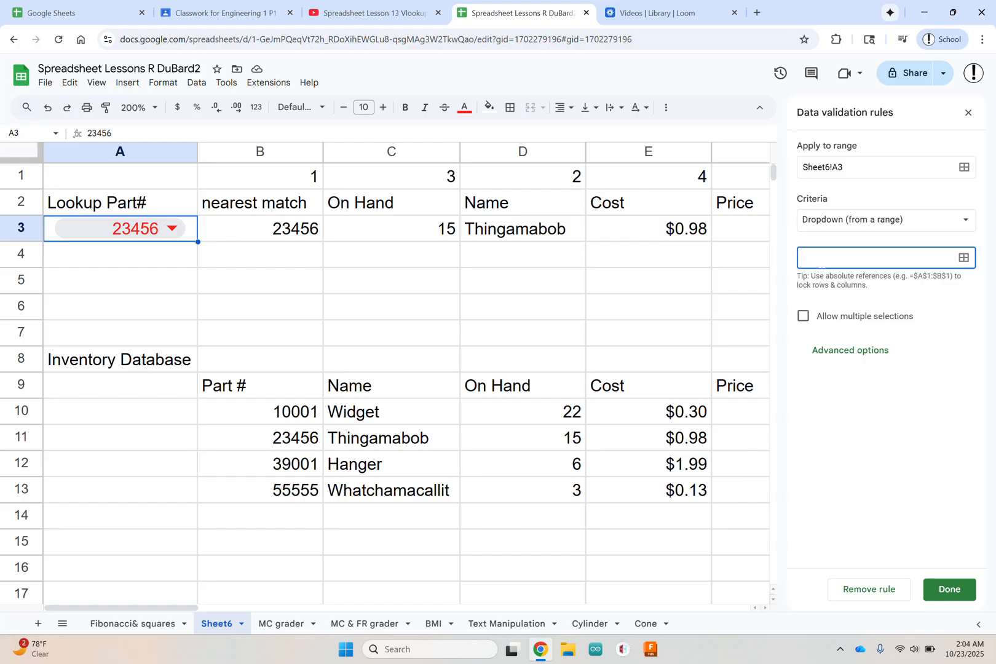
pyautogui.write('=b10:B17')
pyautogui.hotkey('ctrl', 'w')
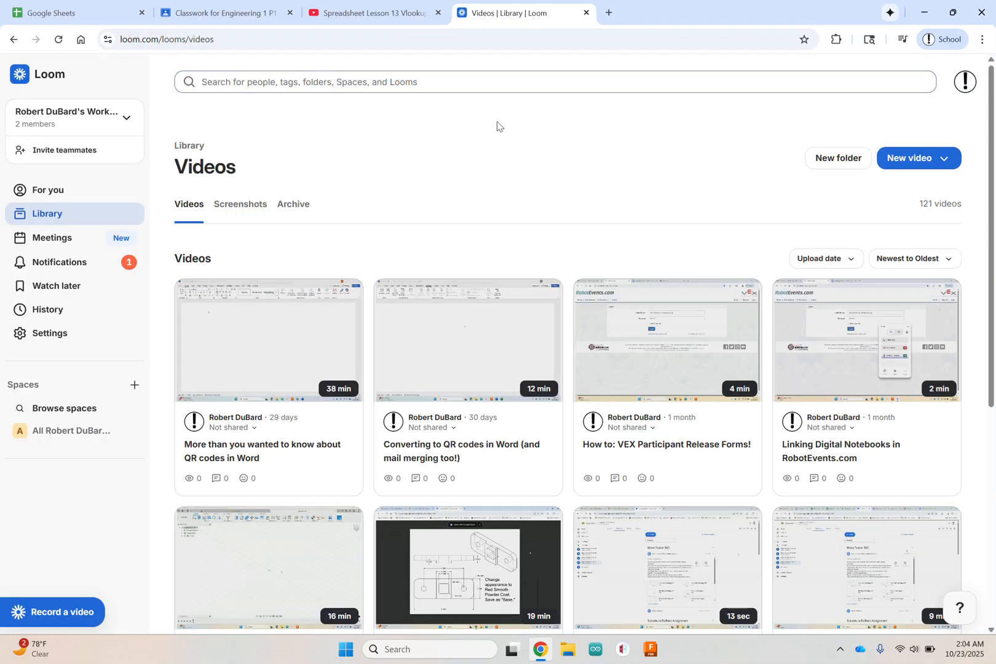
# Reopen the Spreadsheet Lessons R DuBard2 file at Sheet6 and zoom the sheet to 200%.
pyautogui.click(84, 14)
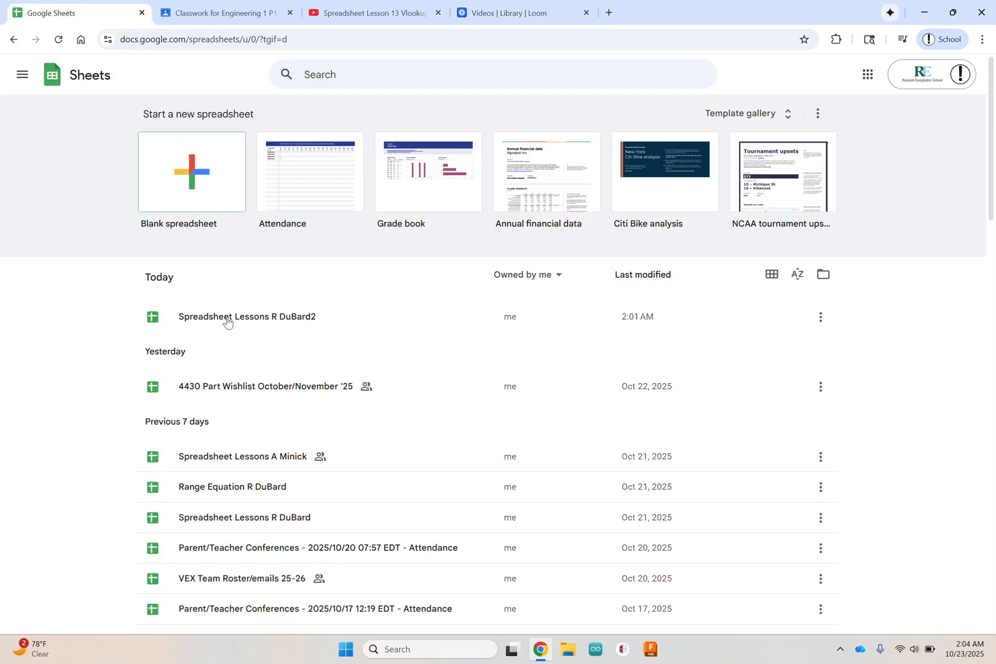
pyautogui.click(255, 314)
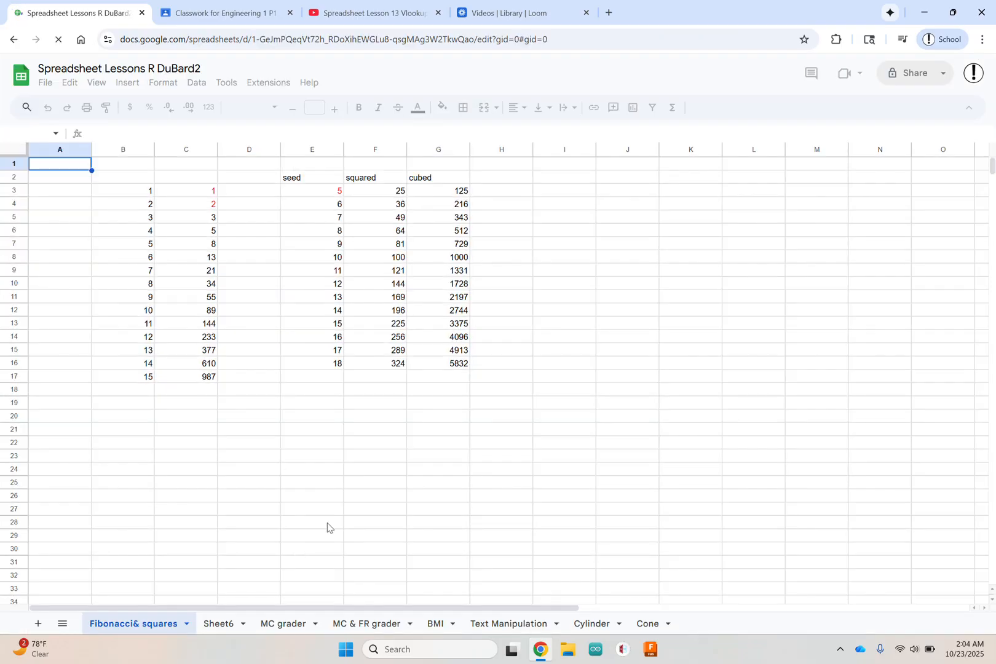
pyautogui.click(223, 624)
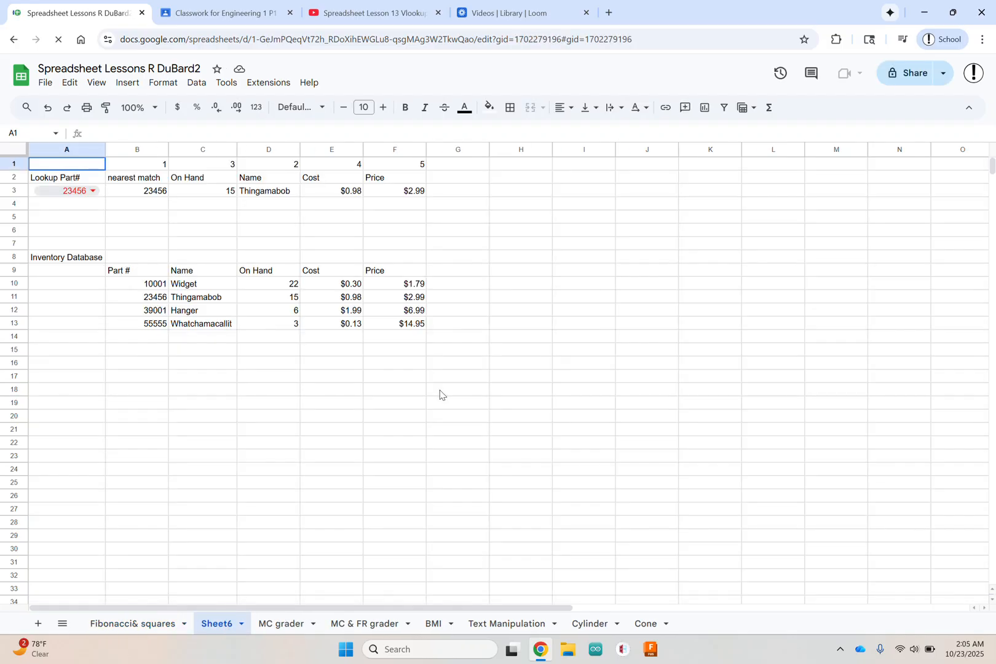
pyautogui.click(150, 109)
pyautogui.click(140, 251)
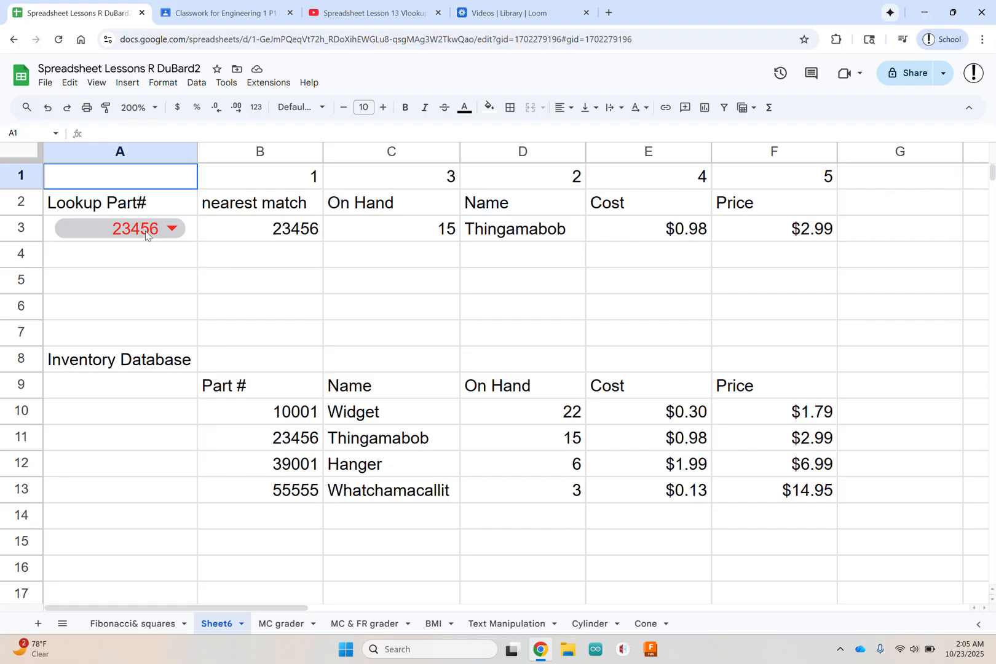
# Edit A3's dropdown rule to show help text for a selected cell, leaving the text blank, and save the rule.
pyautogui.click(128, 234)
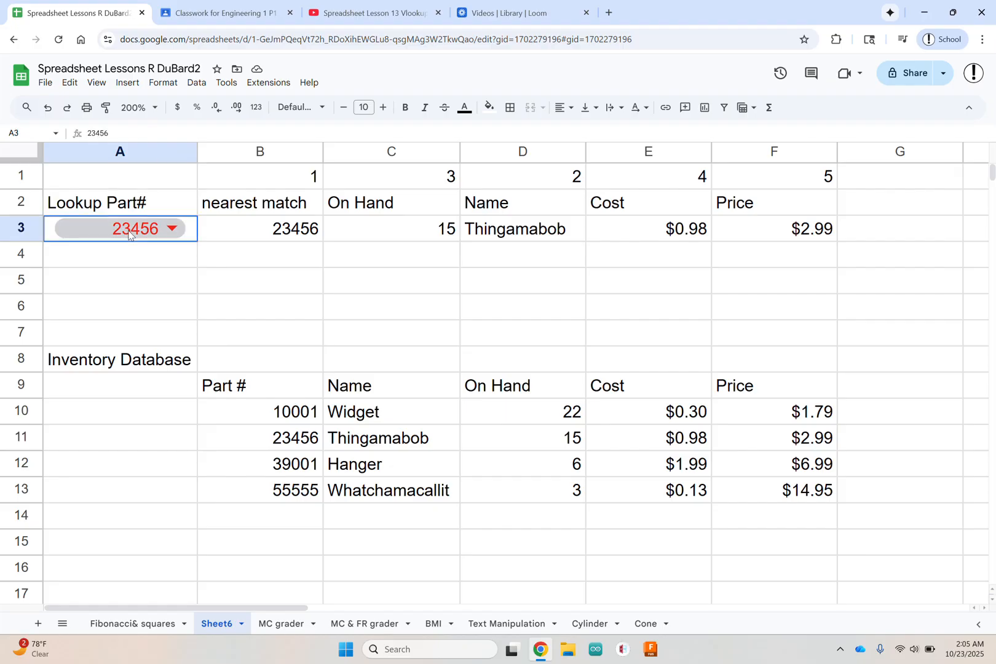
pyautogui.rightClick(128, 234)
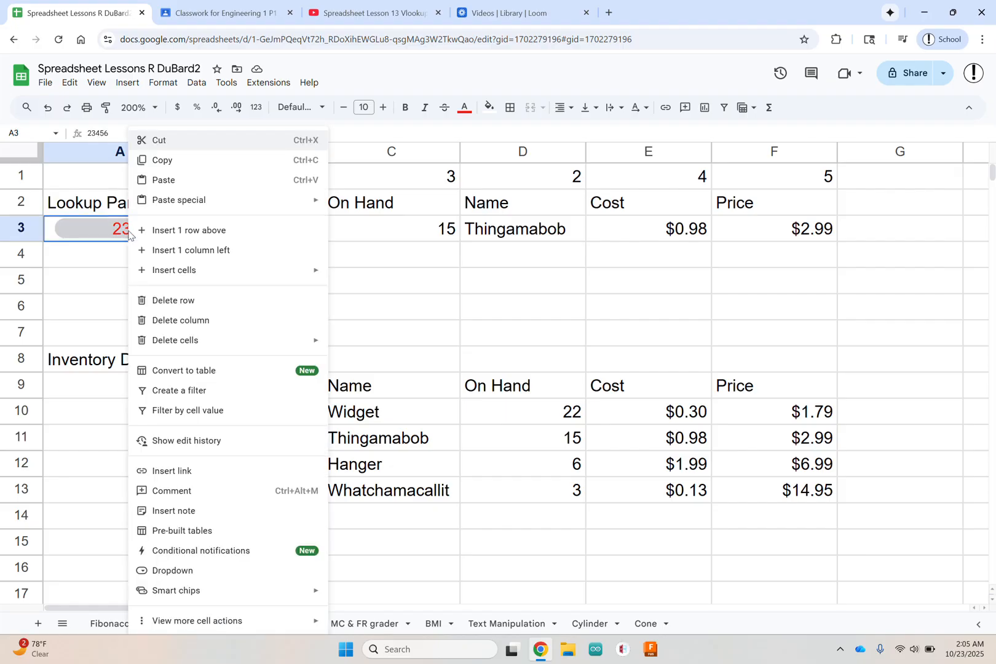
pyautogui.click(192, 578)
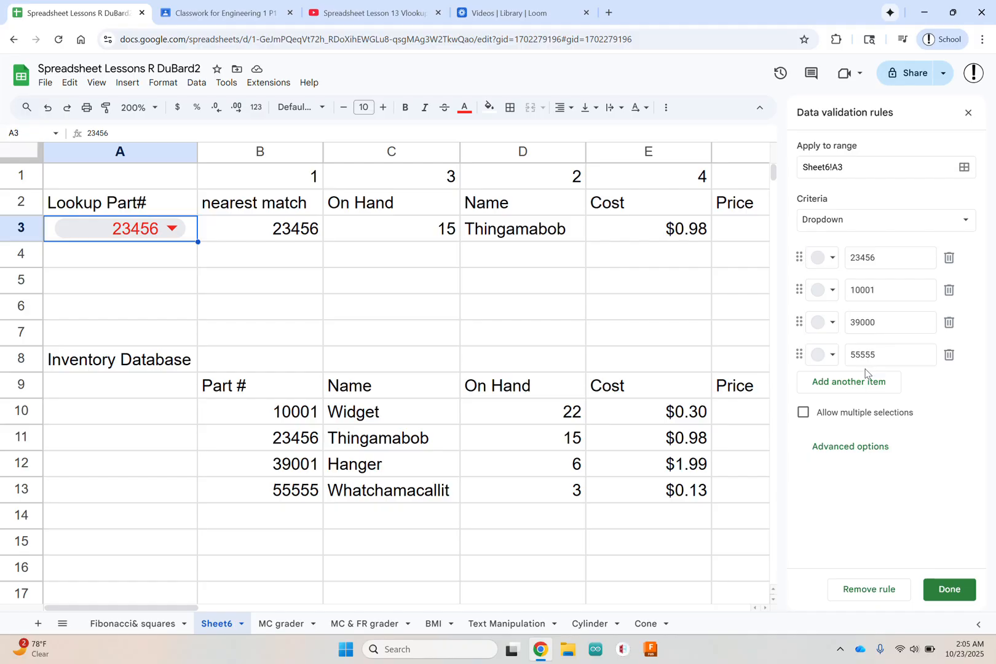
pyautogui.click(836, 454)
pyautogui.scroll(-1, 902, 468)
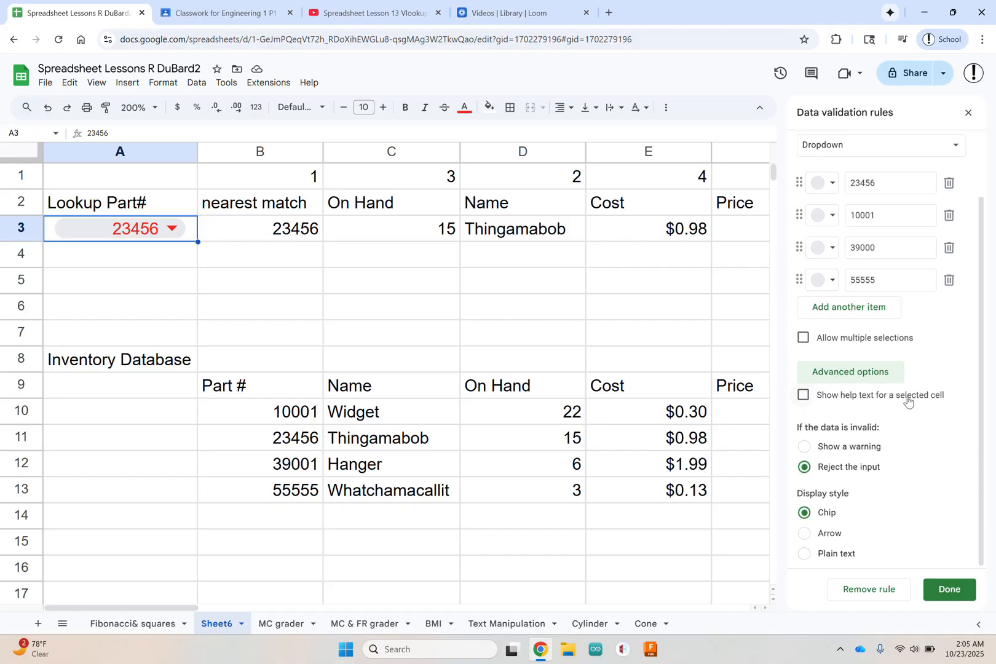
pyautogui.click(802, 395)
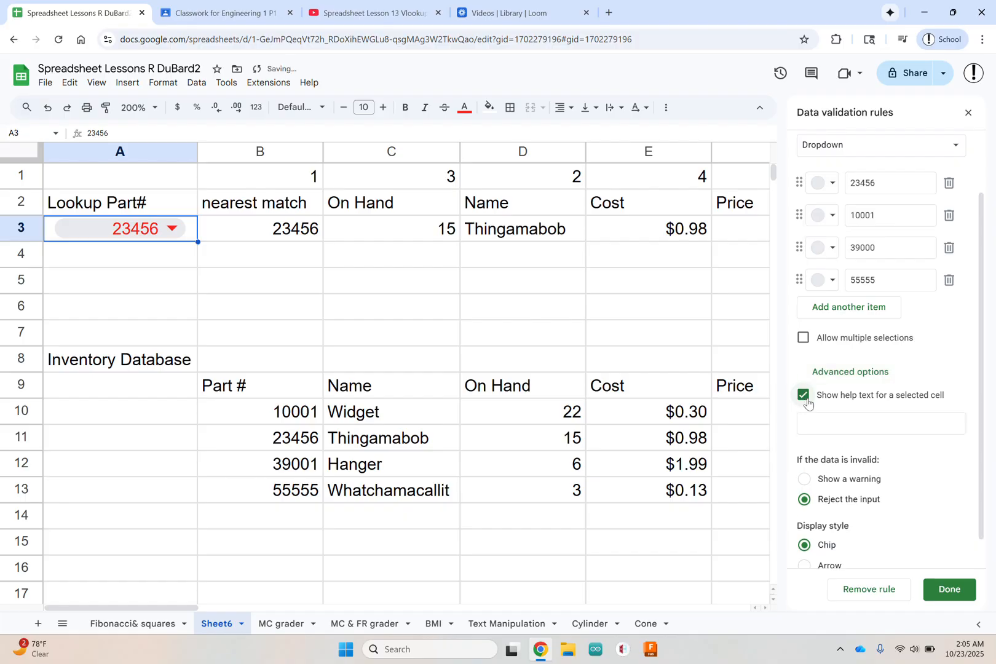
pyautogui.scroll(-1, 922, 460)
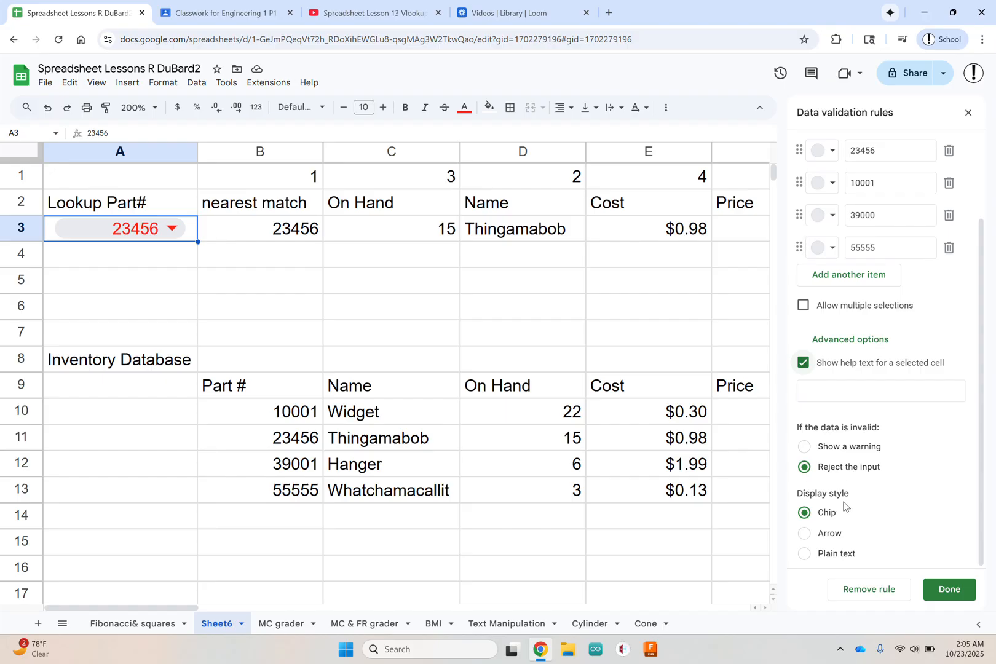
pyautogui.click(950, 590)
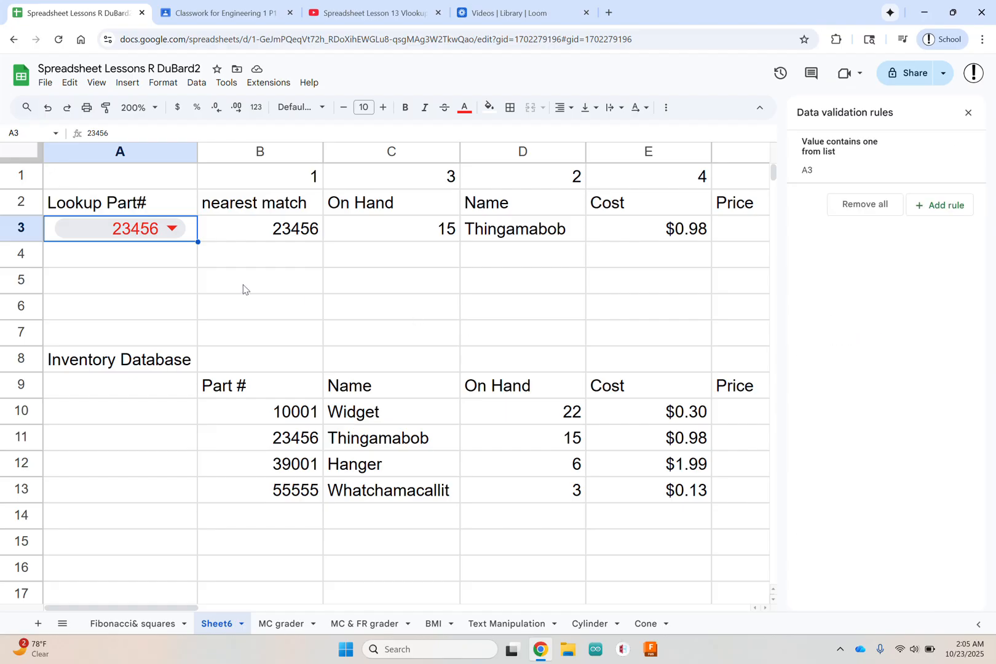
# Review the part numbers offered by A3's dropdown, then dismiss the list and the data validation rules.
pyautogui.click(172, 230)
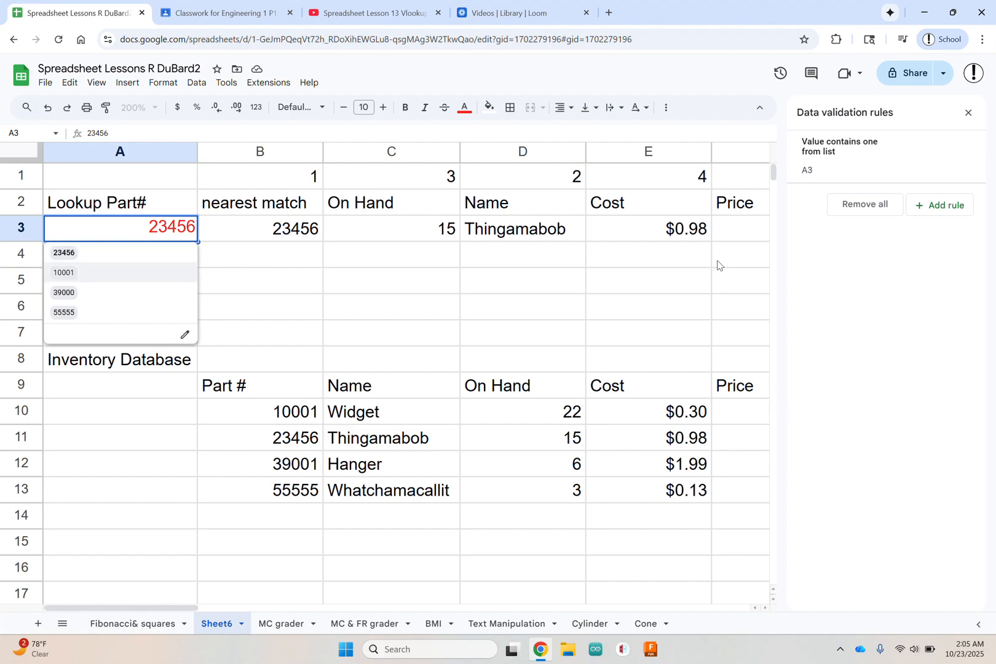
pyautogui.click(968, 114)
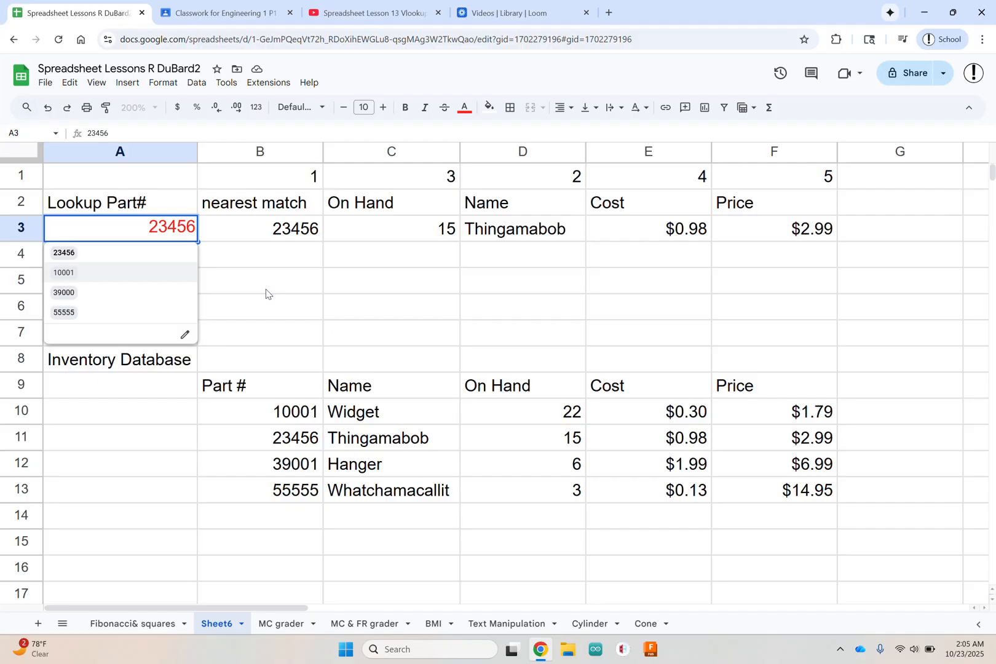
pyautogui.press('Escape')
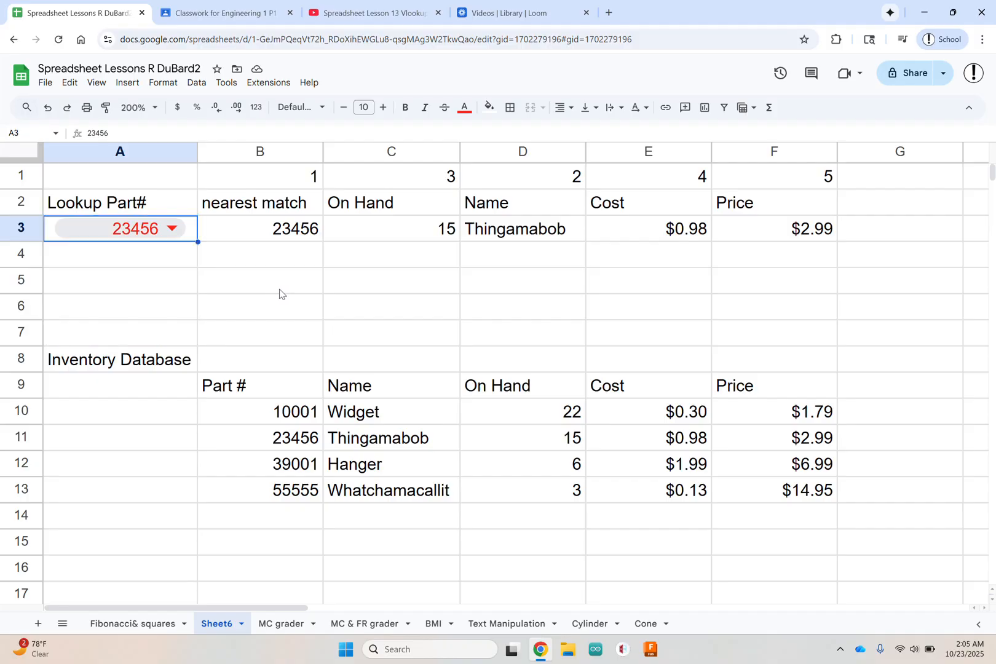
# Change A3's dropdown rule to Dropdown (from a range) with the source range =$b$10:$b$17.
pyautogui.rightClick(136, 238)
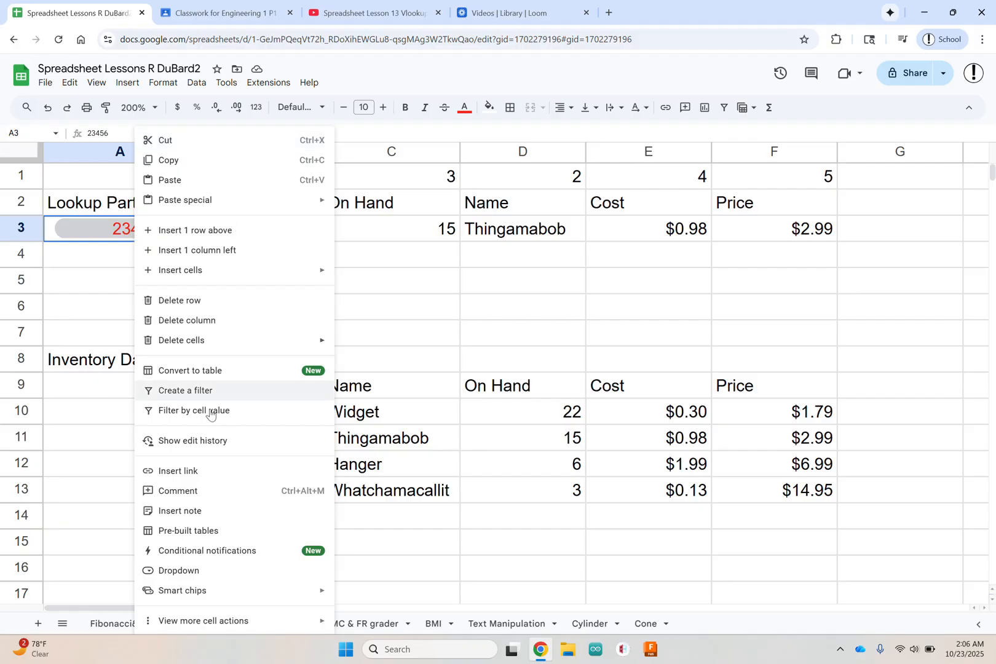
pyautogui.click(172, 571)
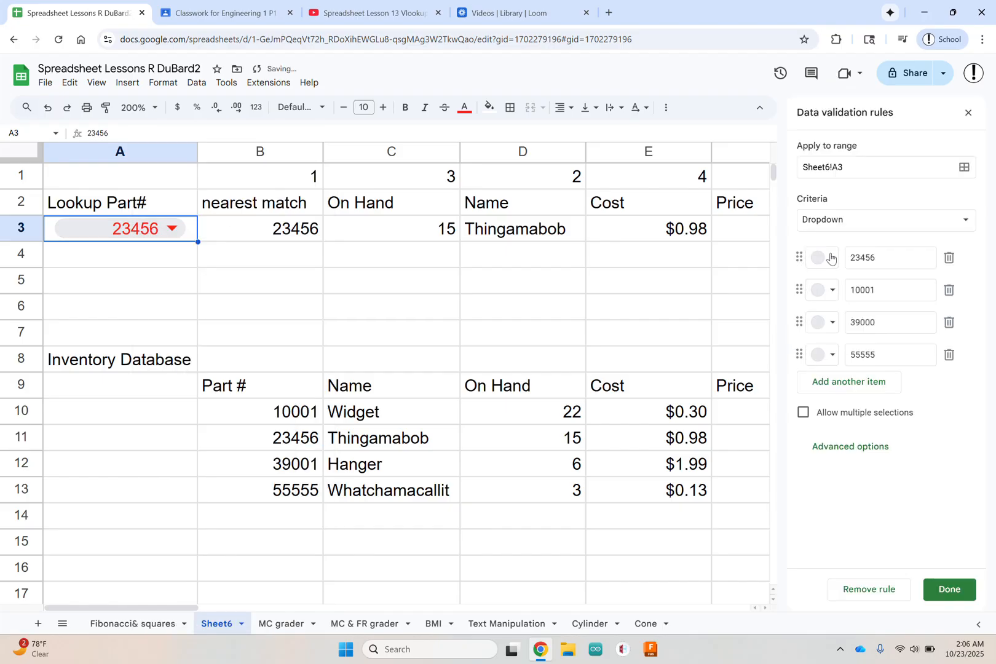
pyautogui.click(908, 220)
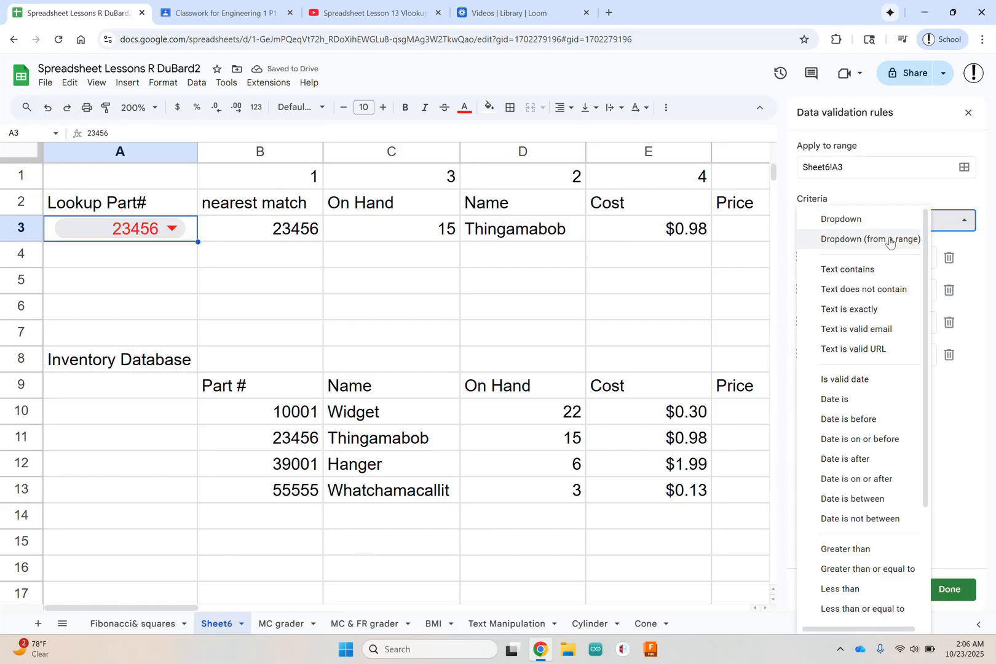
pyautogui.click(889, 239)
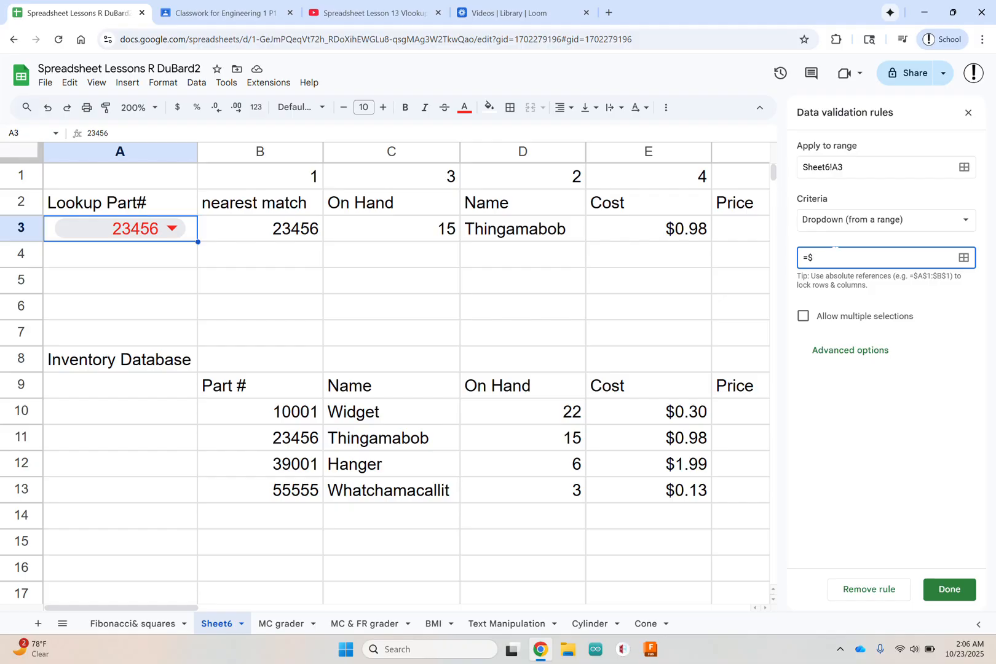
pyautogui.write('=$b$10:$b$17')
pyautogui.click(843, 353)
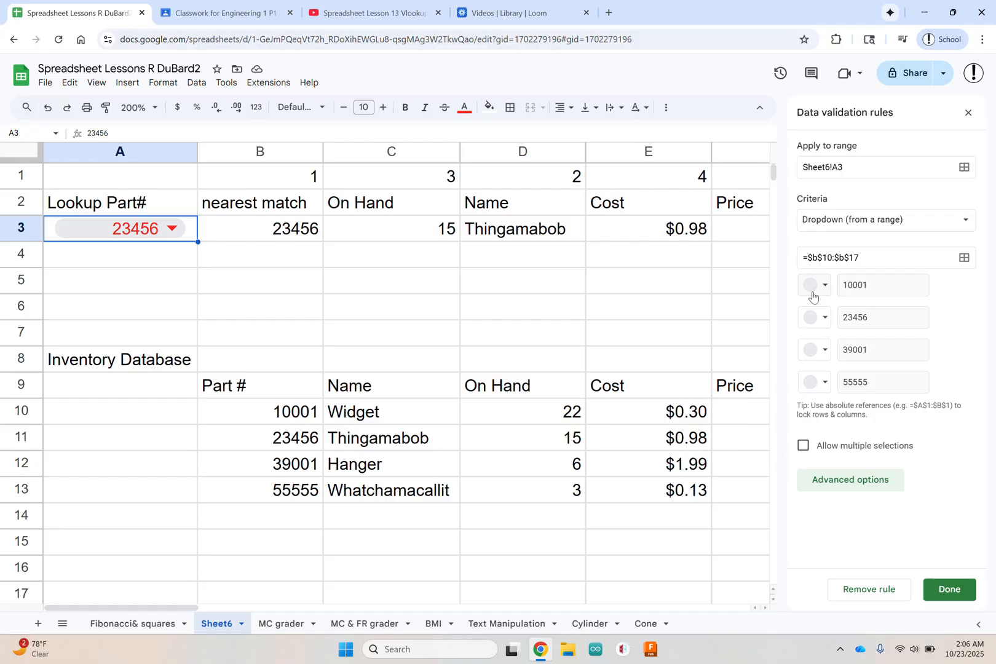
# Enable help text for the selected cell, set invalid data to Show a warning, and save A3's rule.
pyautogui.click(857, 481)
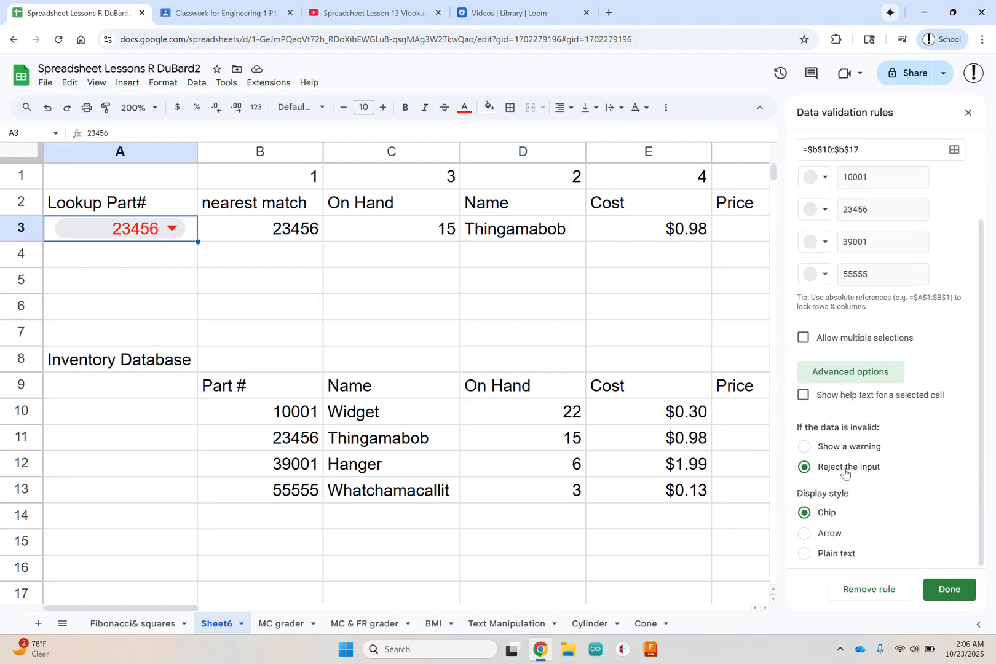
pyautogui.click(802, 399)
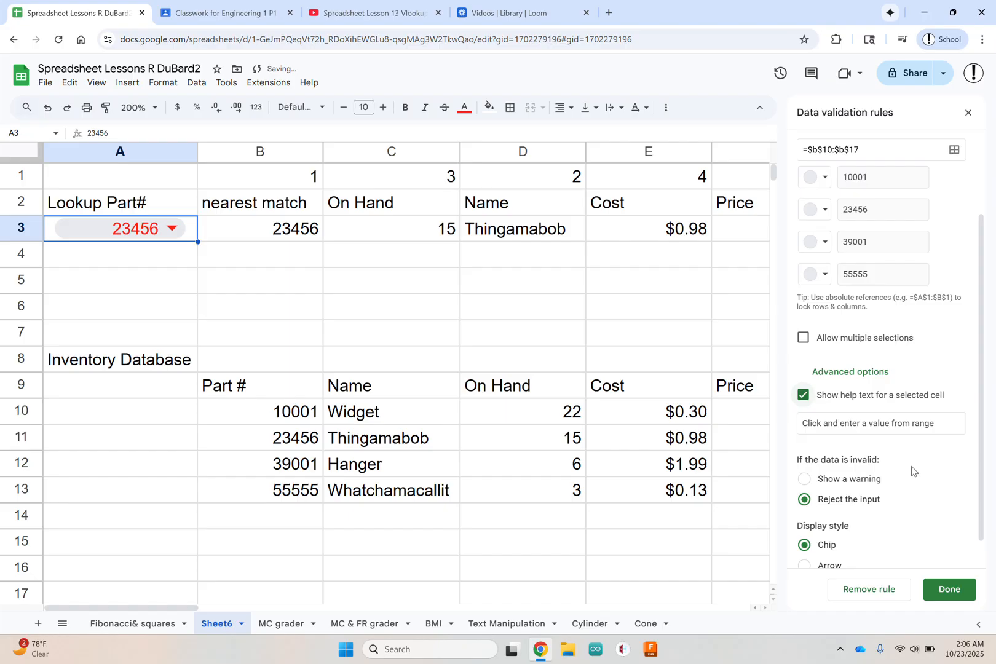
pyautogui.click(803, 447)
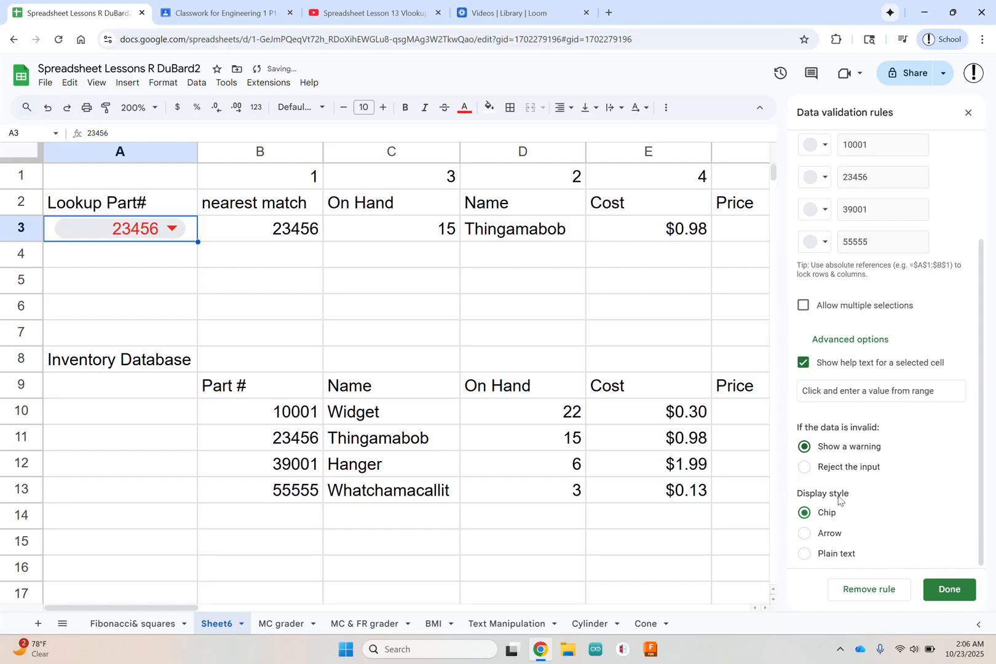
pyautogui.click(950, 590)
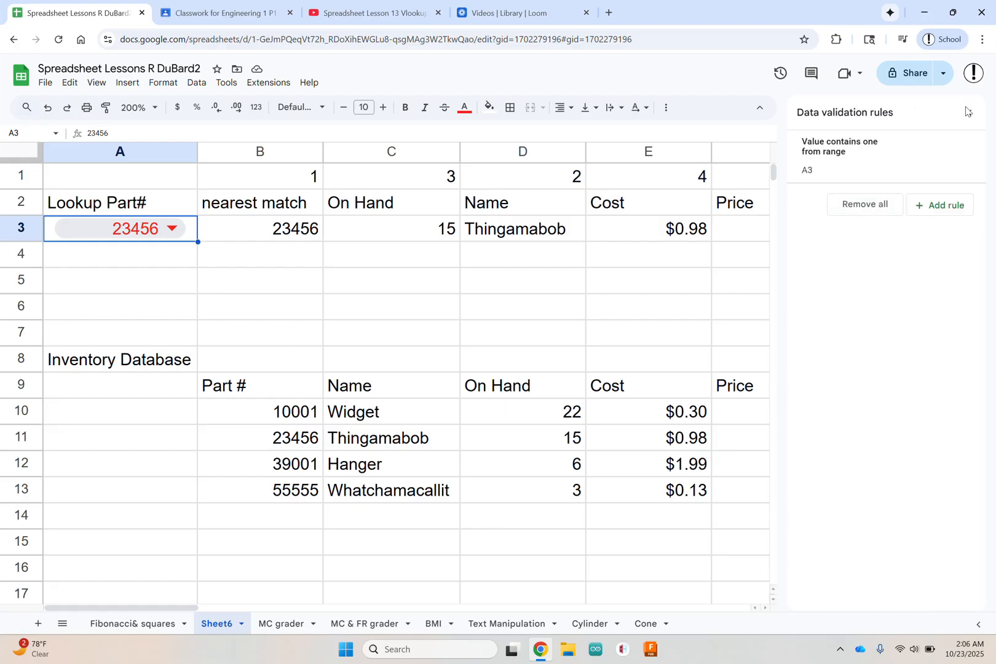
# Close the data validation rules and choose 39001 from A3's dropdown.
pyautogui.click(969, 114)
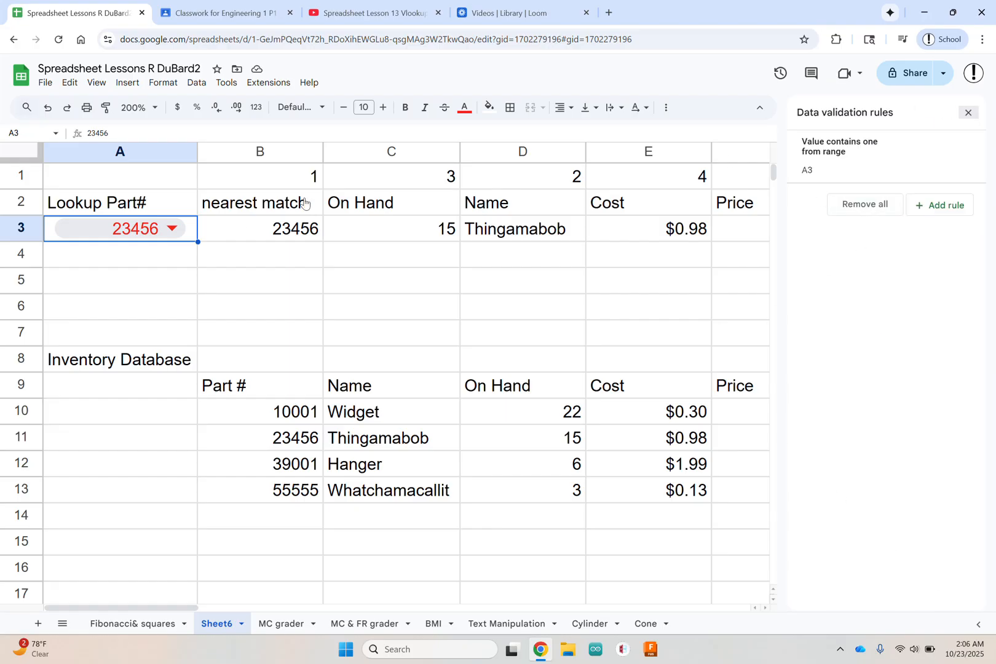
pyautogui.click(175, 227)
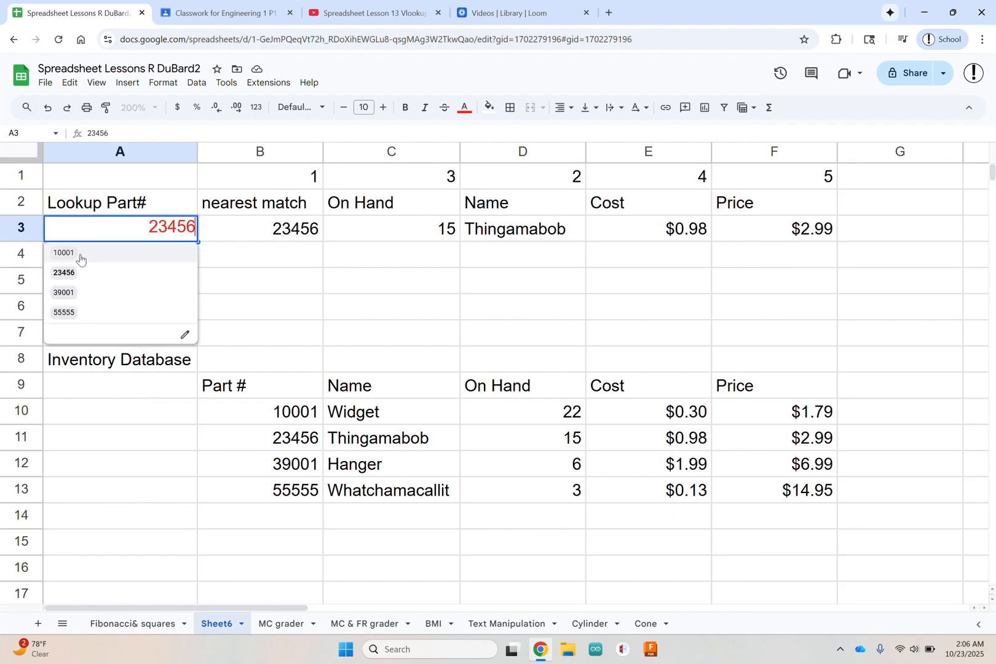
pyautogui.click(67, 293)
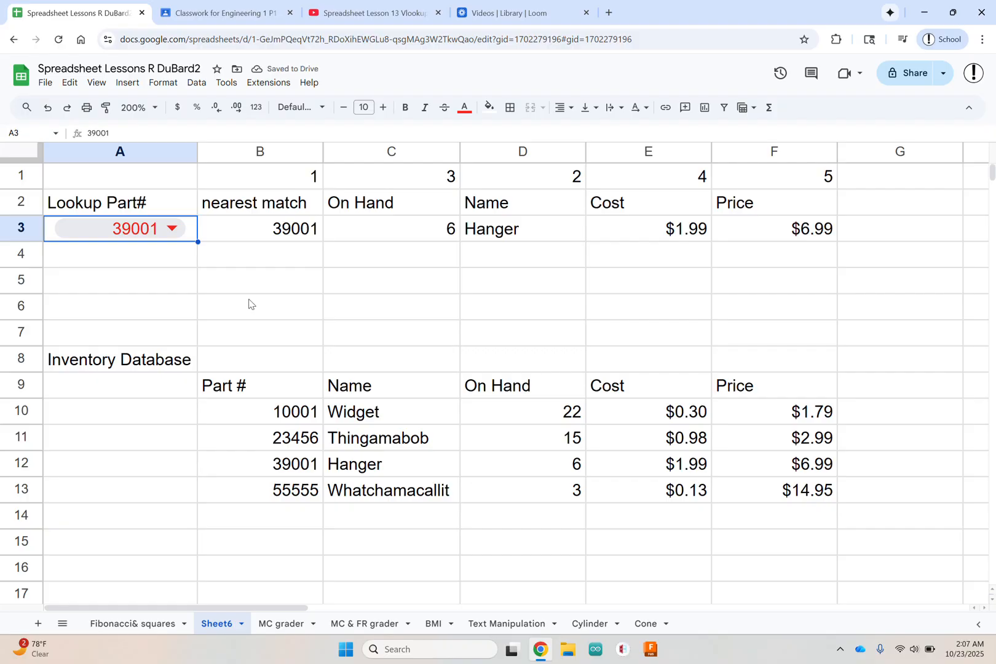
# Change the Hanger's part number in B12 to 39002.
pyautogui.click(313, 467)
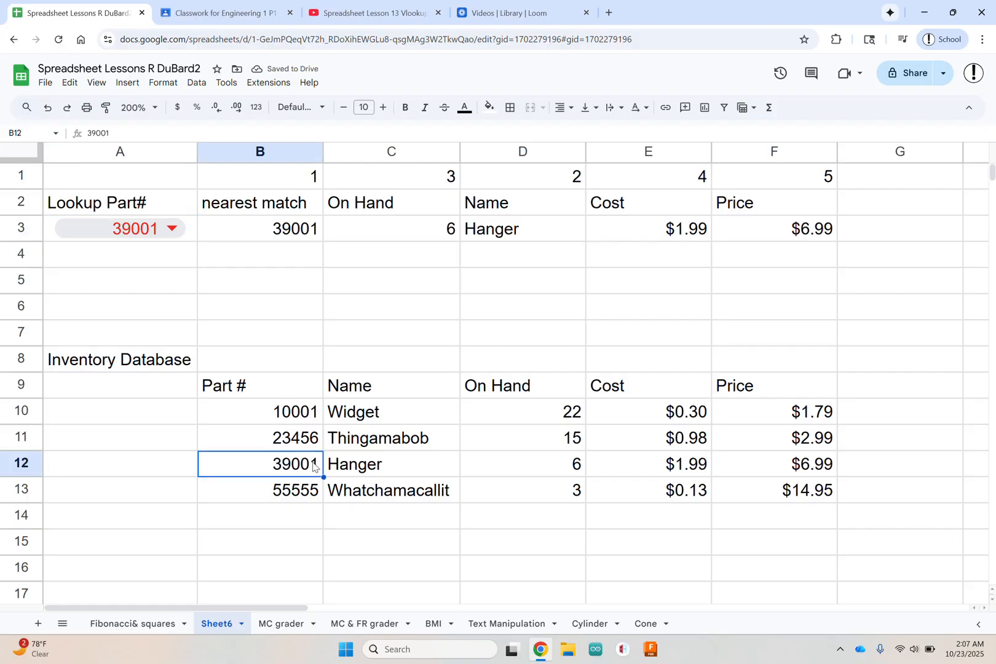
pyautogui.doubleClick(313, 467)
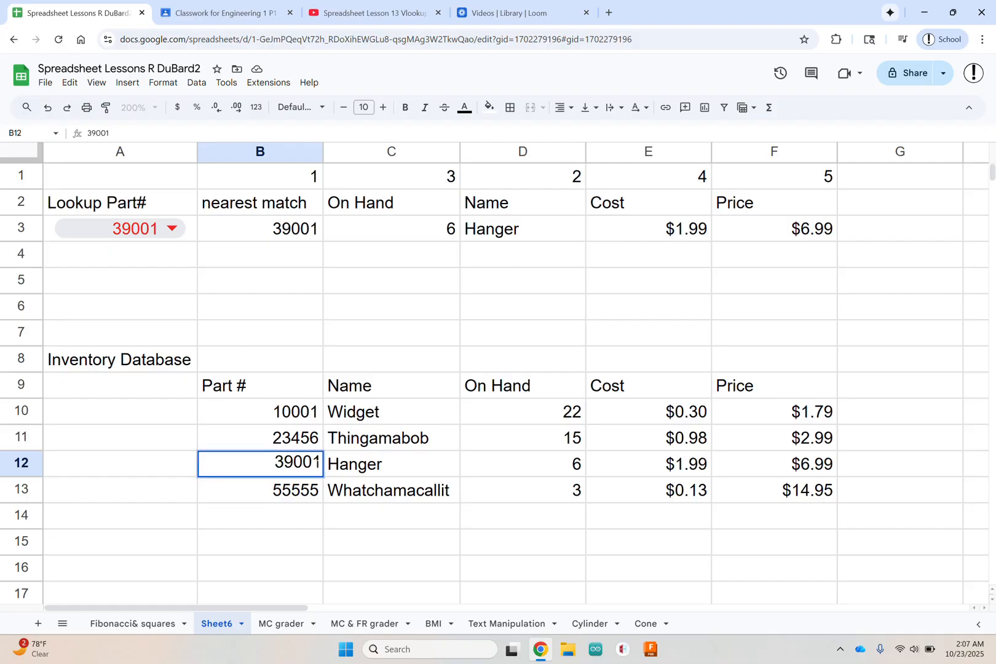
pyautogui.press('BackSpace')
pyautogui.write('2')
# Replace the part name in C12 with Fastener.
pyautogui.doubleClick(381, 463)
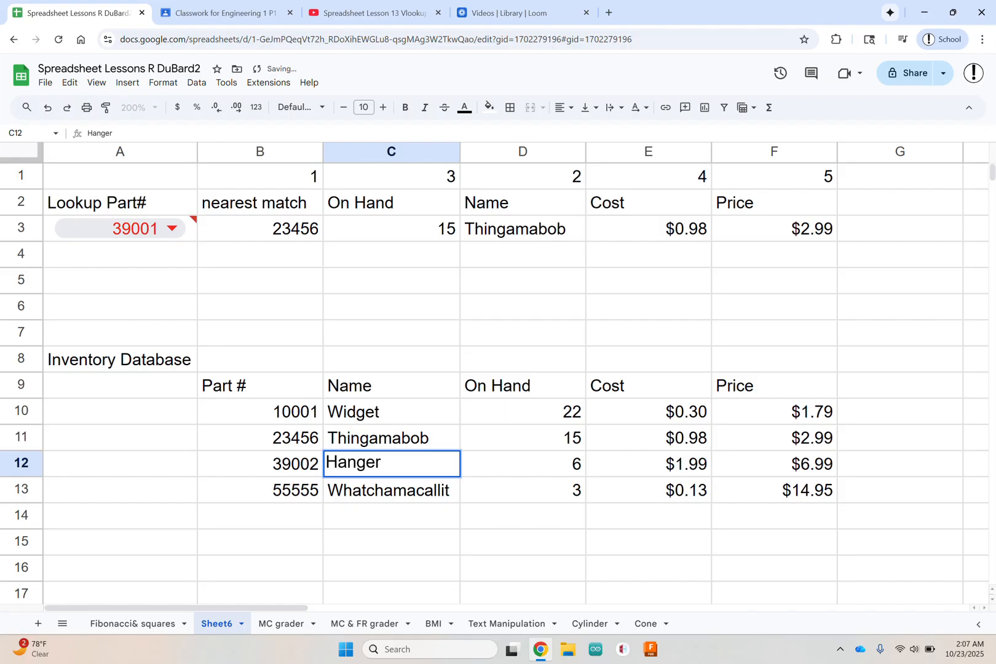
pyautogui.press('BackSpace')
pyautogui.press('BackSpace')
pyautogui.press('BackSpace')
pyautogui.press('BackSpace')
pyautogui.press('BackSpace')
pyautogui.press('BackSpace')
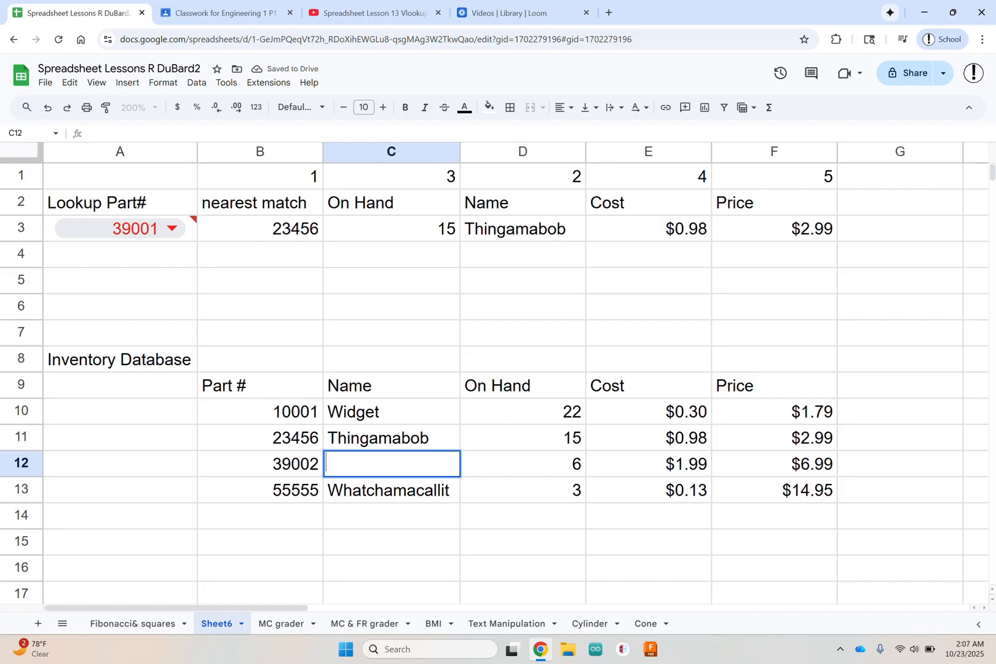
pyautogui.write('Fastener')
# Set the Fastener's on-hand quantity in D12 to 5 and its cost in E12 to 1.98.
pyautogui.click(543, 473)
pyautogui.write('5')
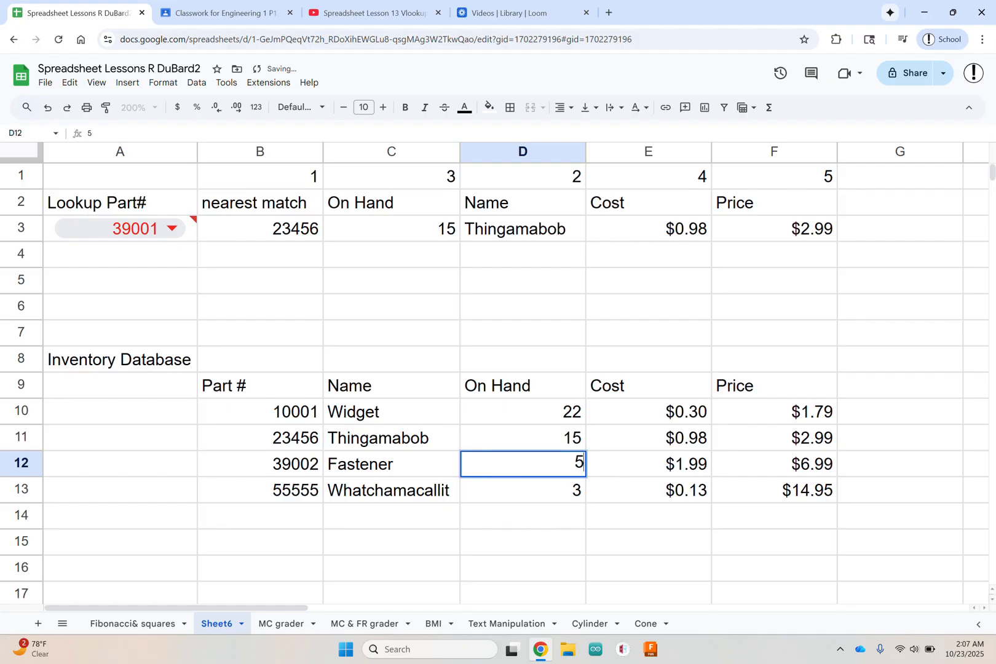
pyautogui.doubleClick(697, 473)
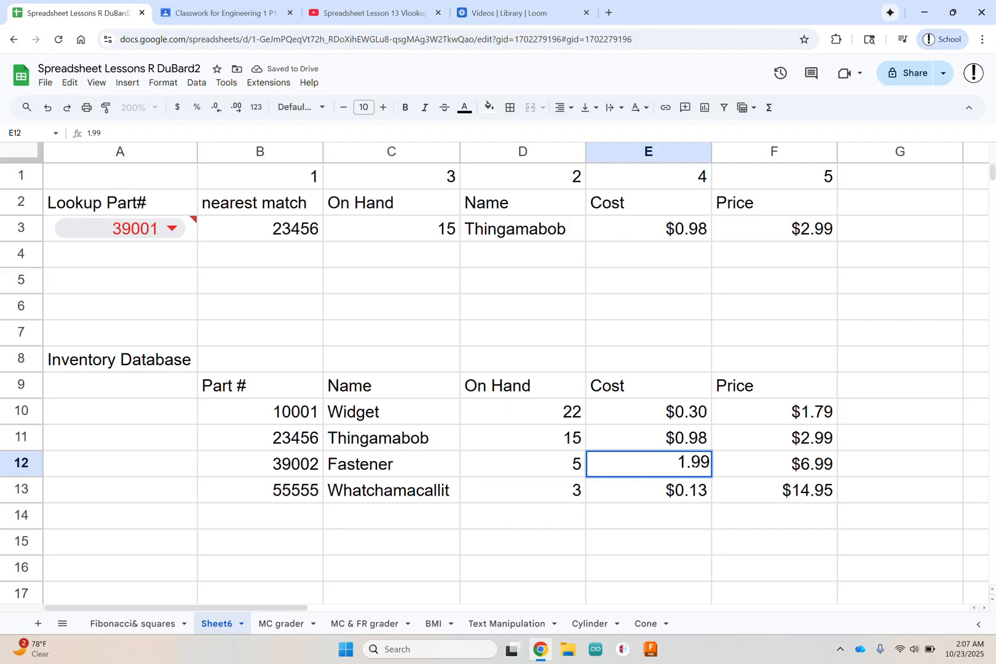
pyautogui.press('BackSpace')
pyautogui.write('8')
# Change the Fastener's price in F12 to 5.99.
pyautogui.click(802, 465)
pyautogui.doubleClick(802, 465)
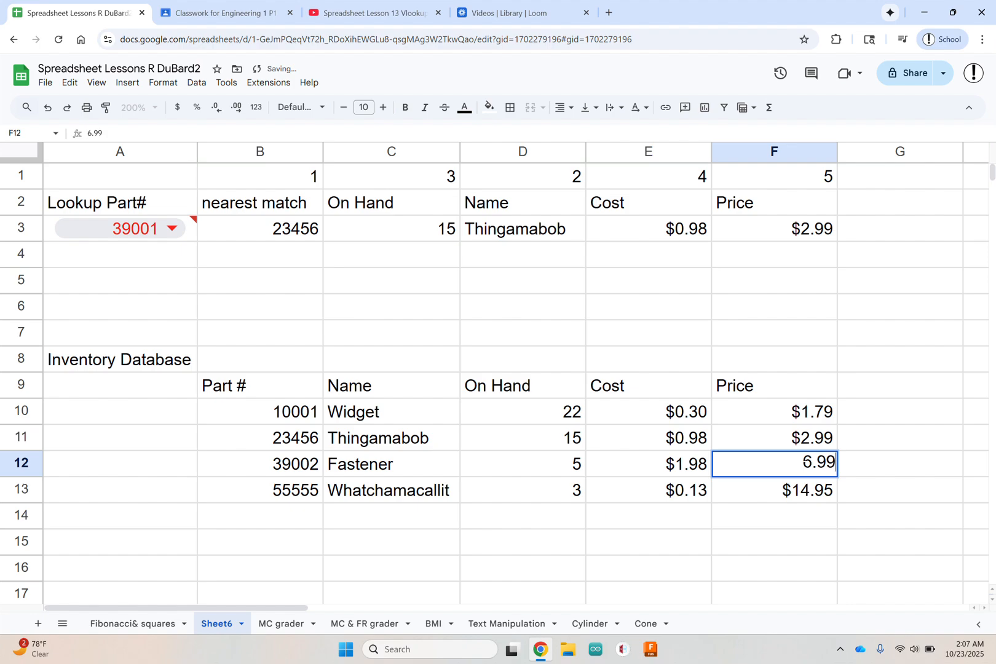
pyautogui.press('BackSpace')
pyautogui.write('5')
pyautogui.press('Return')
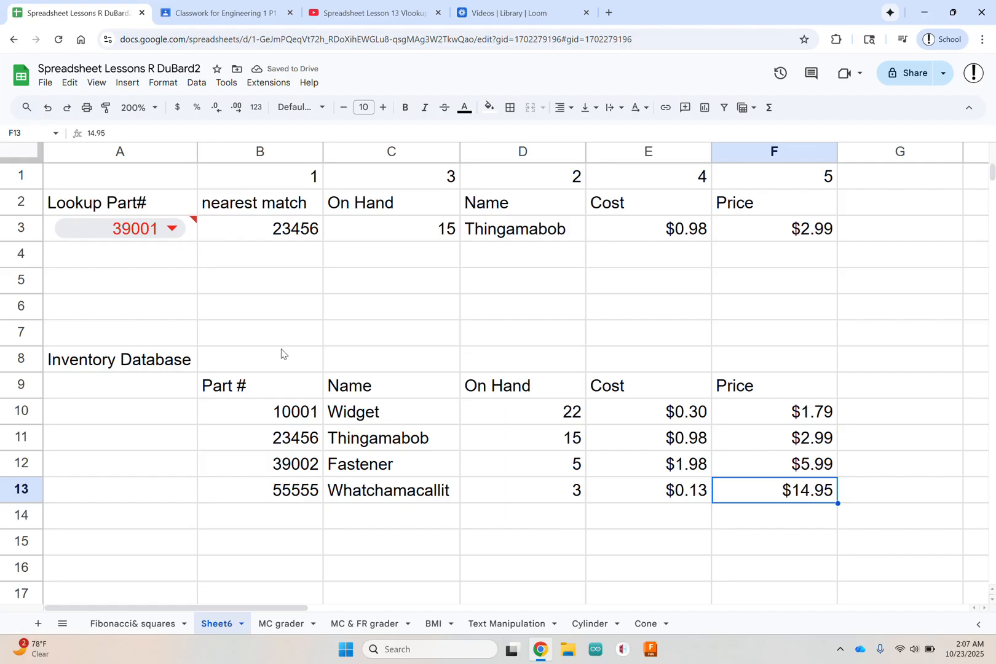
# Choose 39002 from the dropdown in lookup cell A3.
pyautogui.click(248, 327)
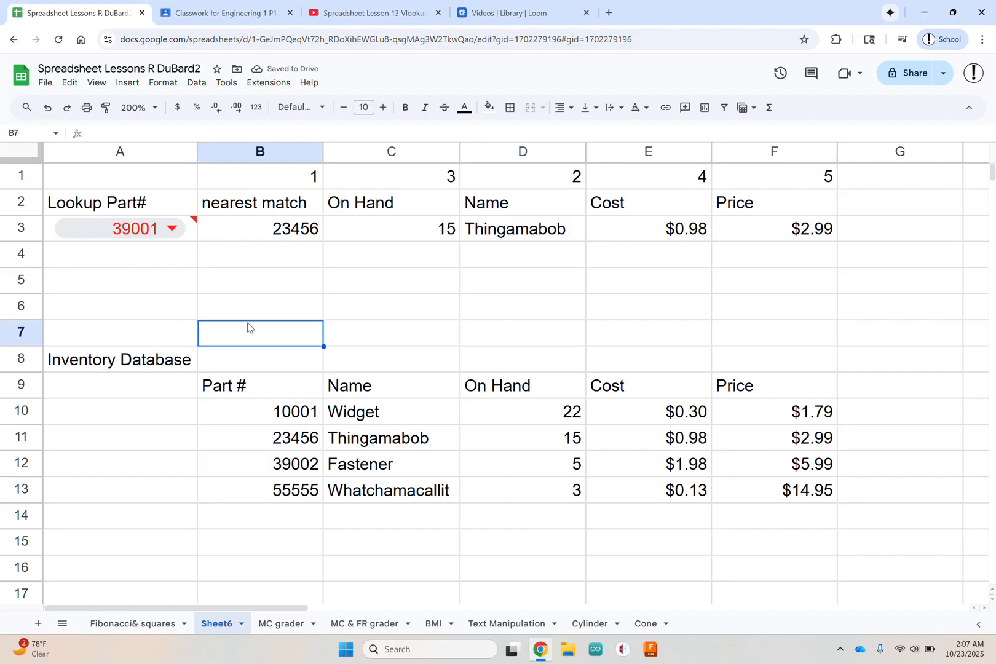
pyautogui.click(174, 228)
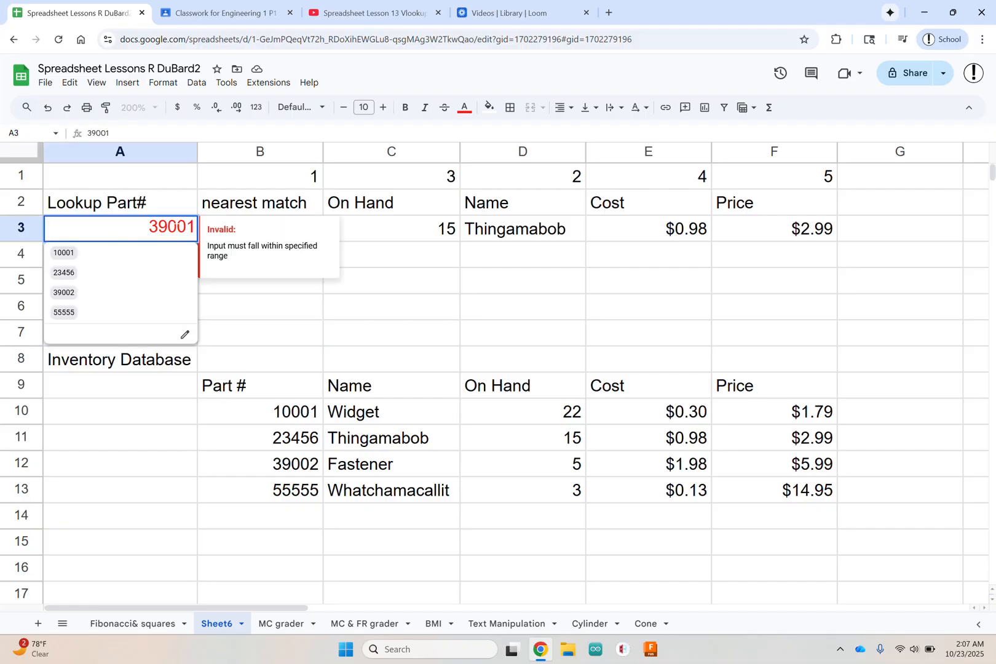
pyautogui.click(81, 301)
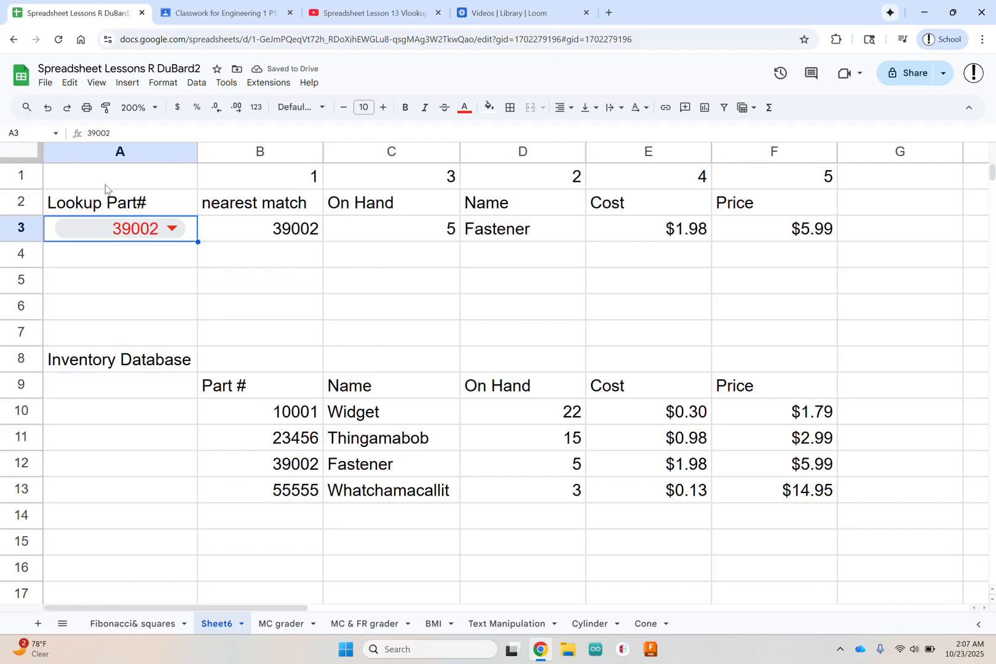
# Review the dropdown rule on A3, checking its source range and criteria, and close the rules without changing them.
pyautogui.rightClick(140, 230)
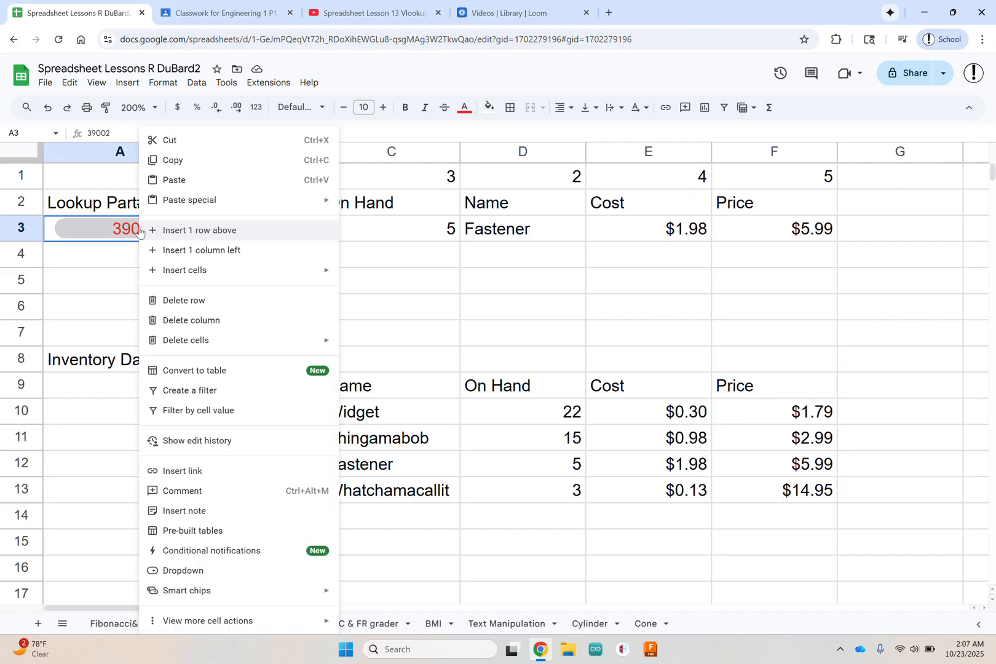
pyautogui.click(204, 572)
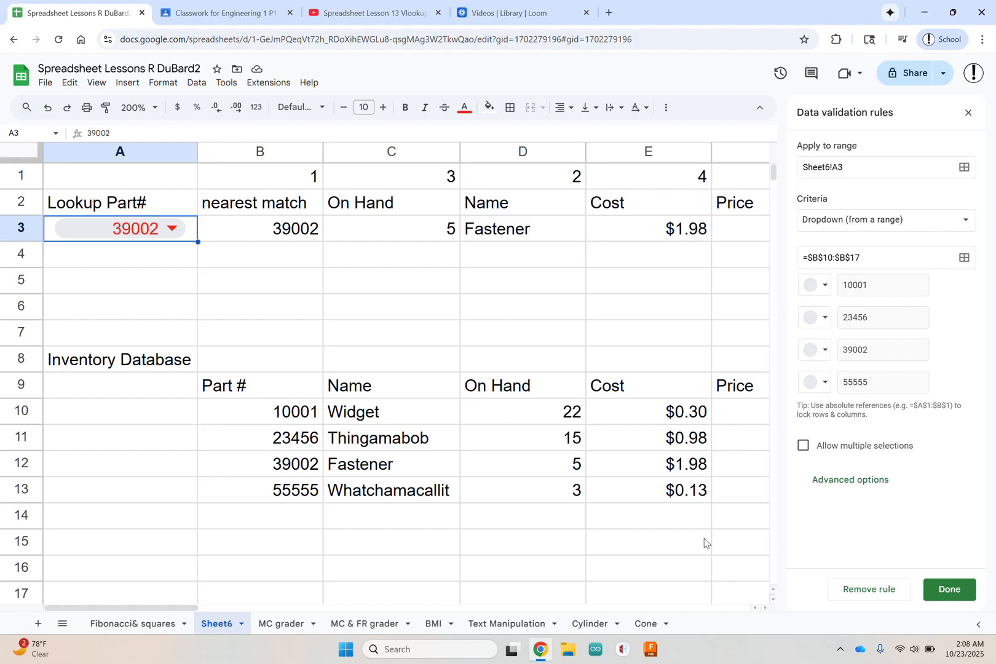
pyautogui.click(968, 112)
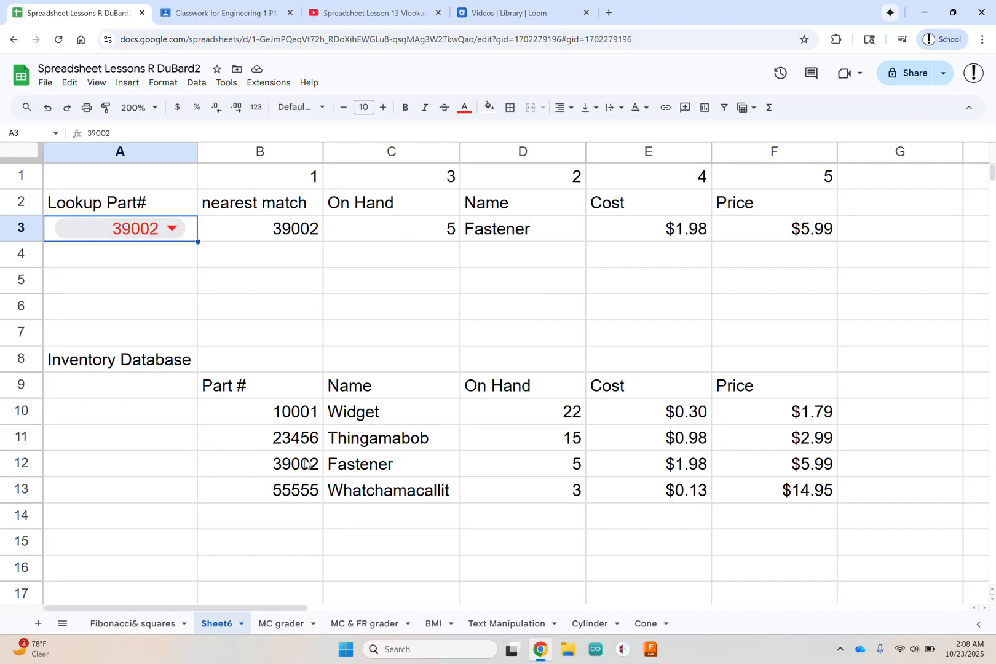
# Color the text of the inventory data range B10:F17 red.
pyautogui.click(298, 407)
pyautogui.moveTo(325, 418)
pyautogui.mouseDown()
pyautogui.moveTo(733, 476)
pyautogui.moveTo(753, 597)
pyautogui.mouseUp()
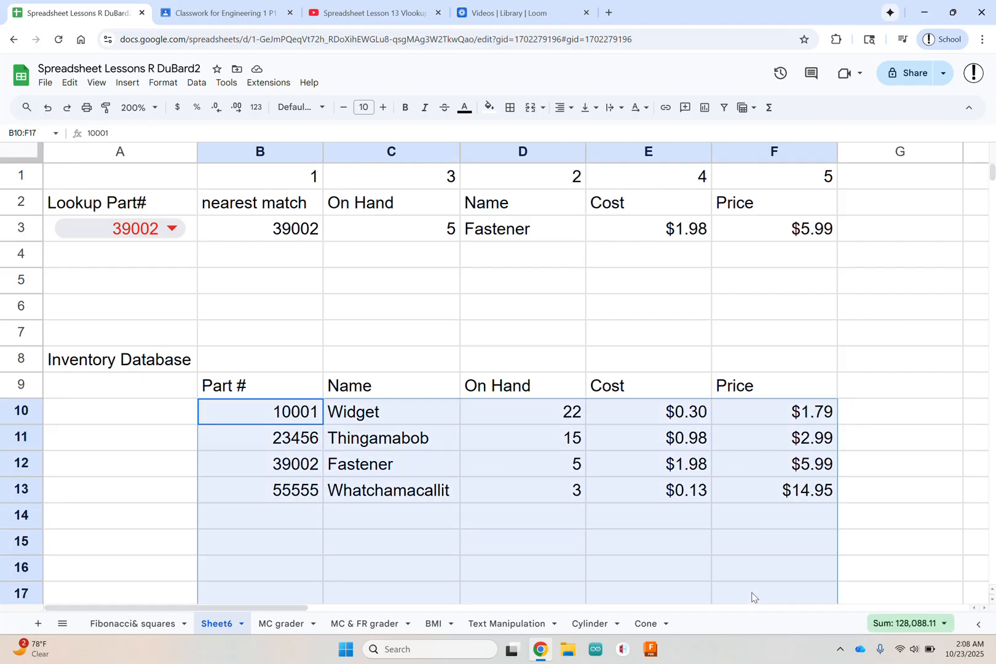
pyautogui.click(465, 108)
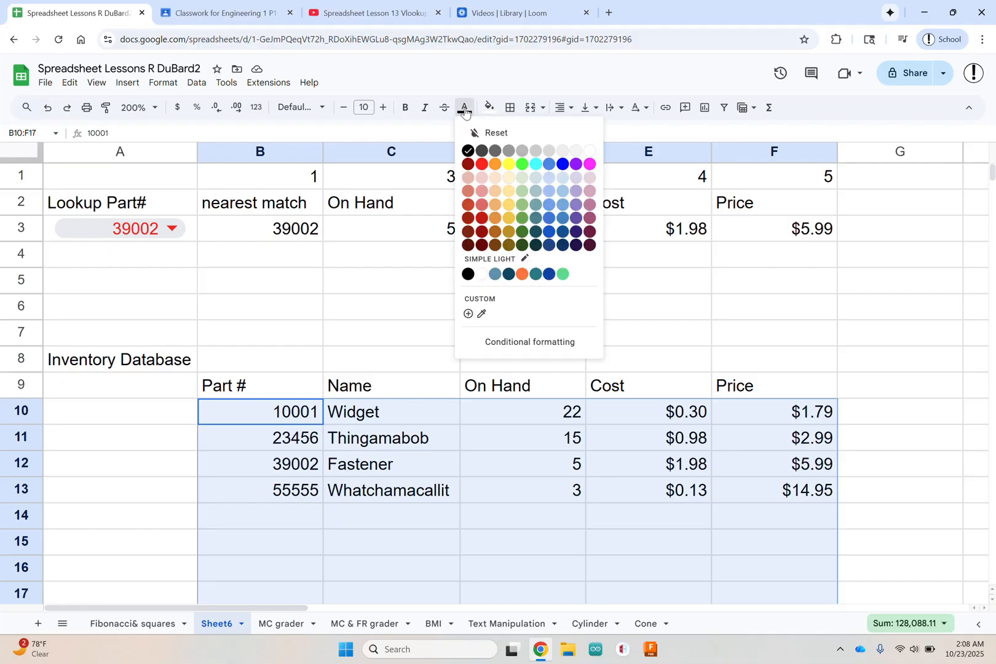
pyautogui.click(481, 164)
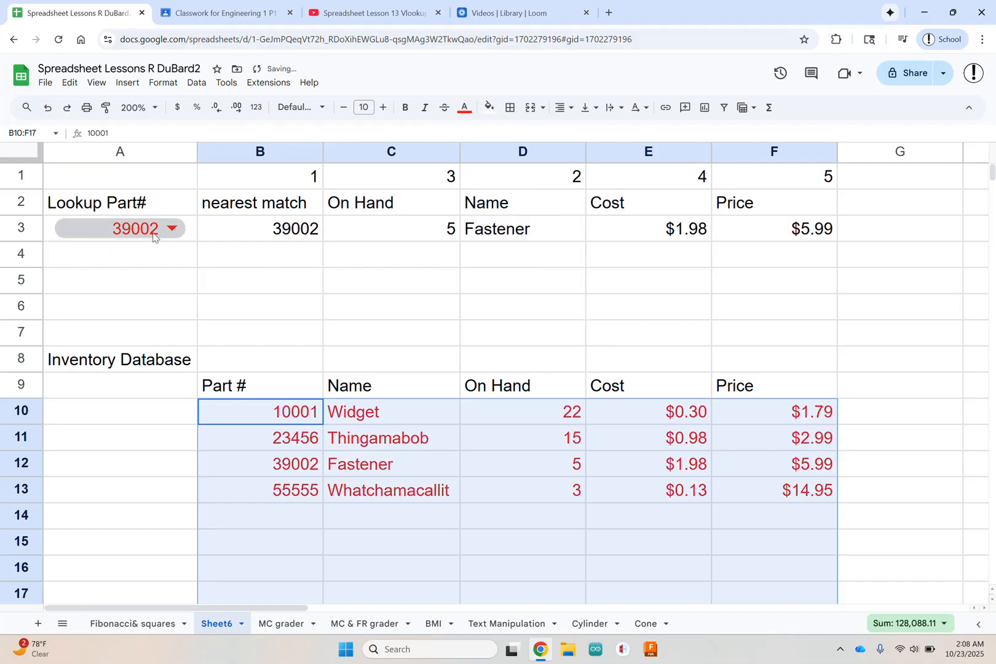
# Set the text color of the lookup part number in A3 to black.
pyautogui.click(191, 238)
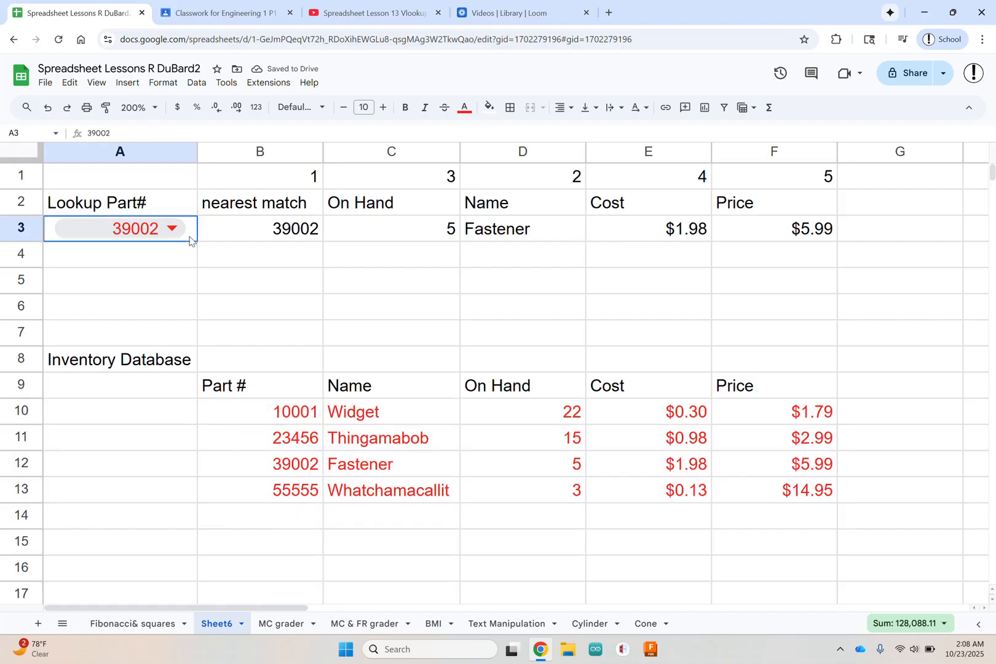
pyautogui.click(464, 114)
pyautogui.click(468, 151)
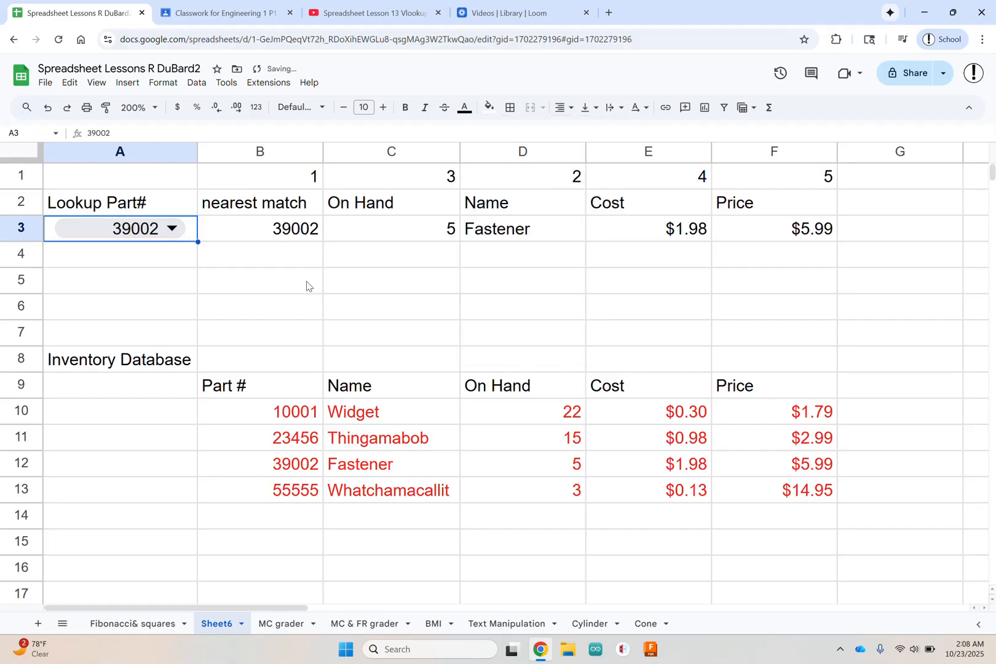
pyautogui.click(464, 113)
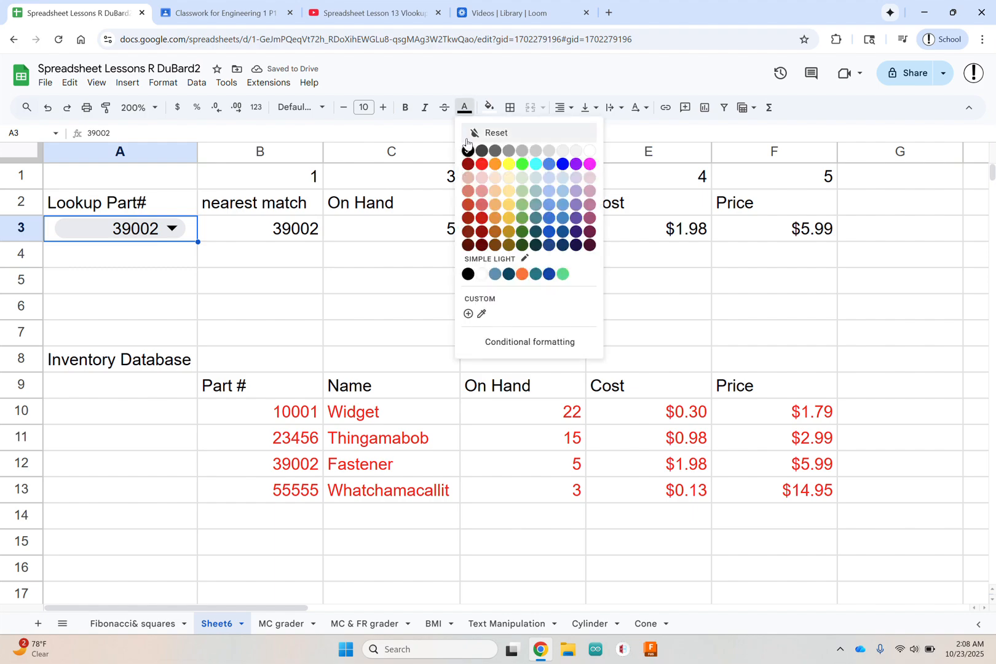
pyautogui.click(287, 319)
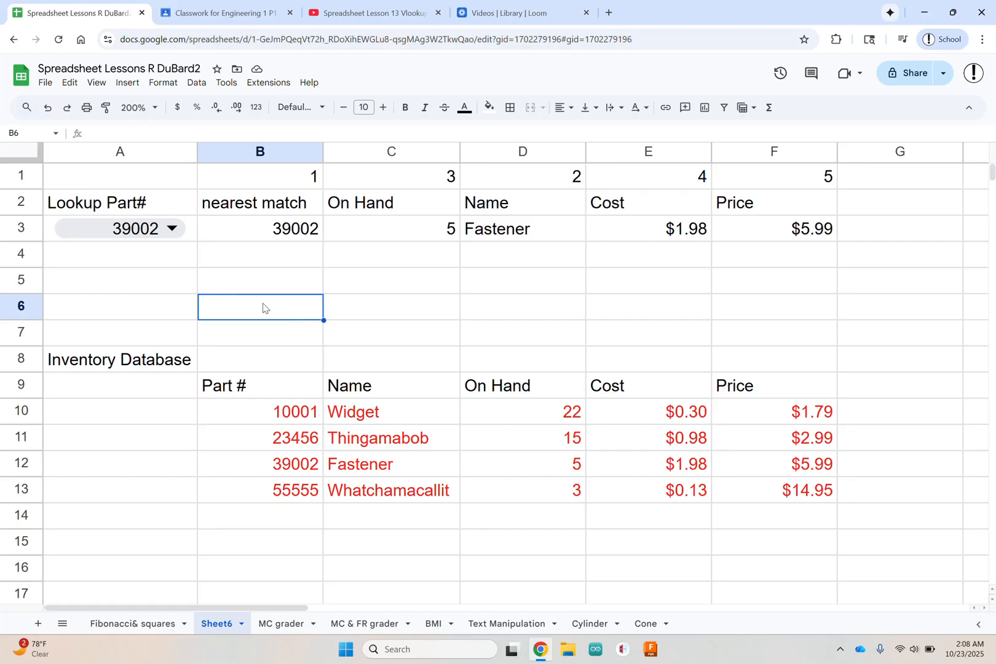
# Choose 23456 from A3's dropdown and color the cell's text red.
pyautogui.click(177, 235)
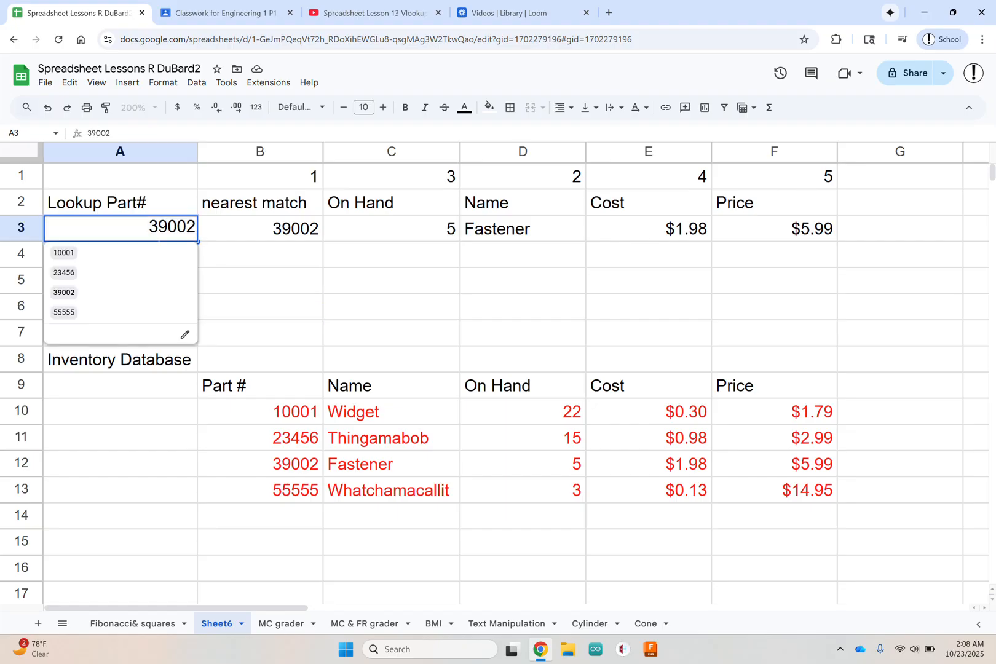
pyautogui.click(95, 272)
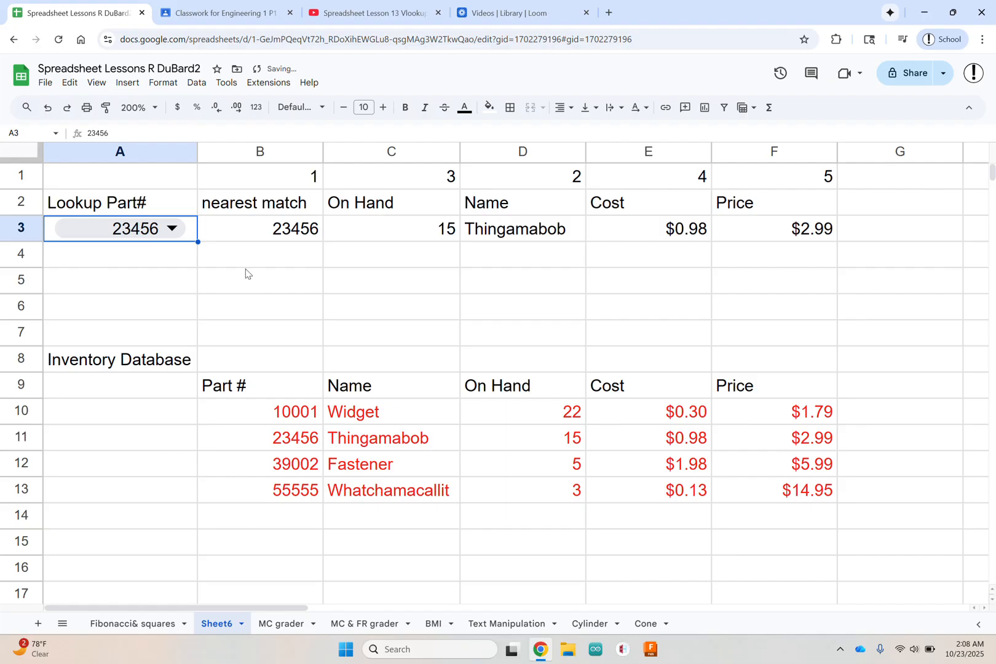
pyautogui.click(463, 112)
pyautogui.click(481, 164)
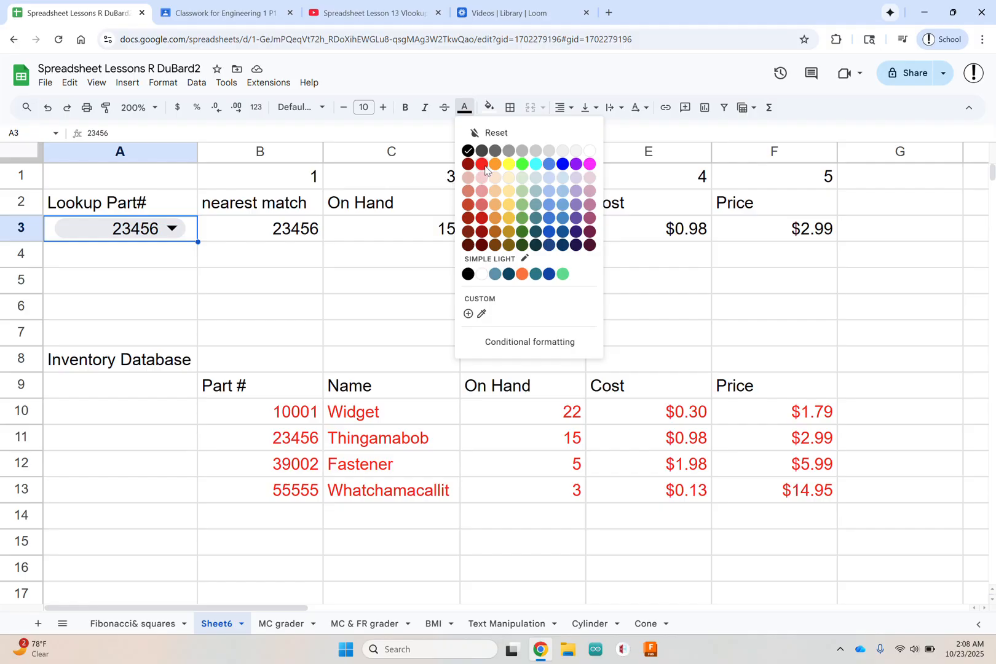
pyautogui.click(307, 279)
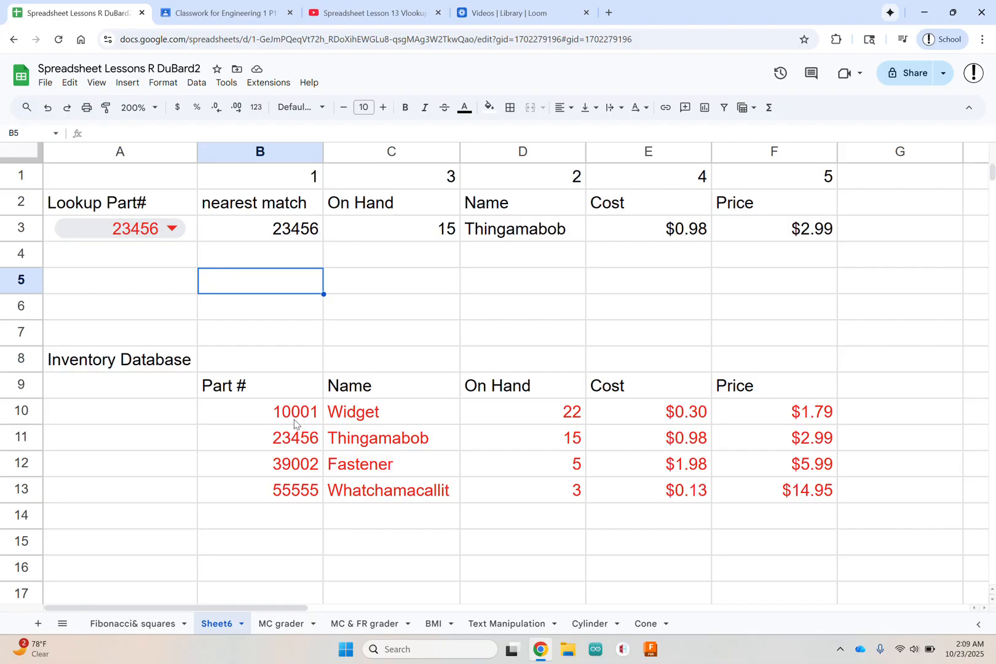
# Enter part number 67678 in B14 below the last inventory part.
pyautogui.click(299, 512)
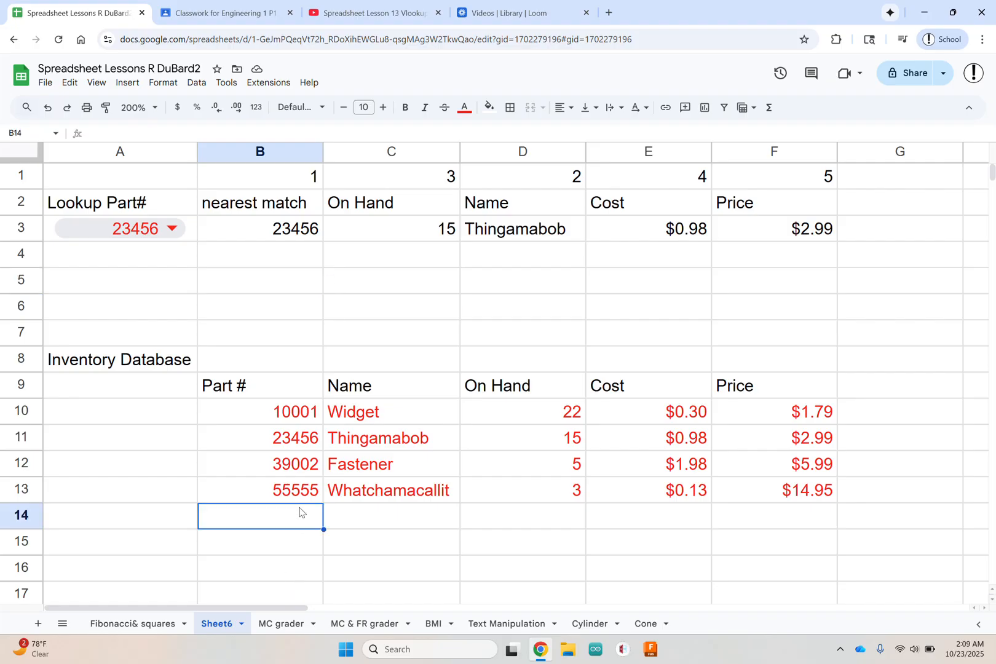
pyautogui.write('6767')
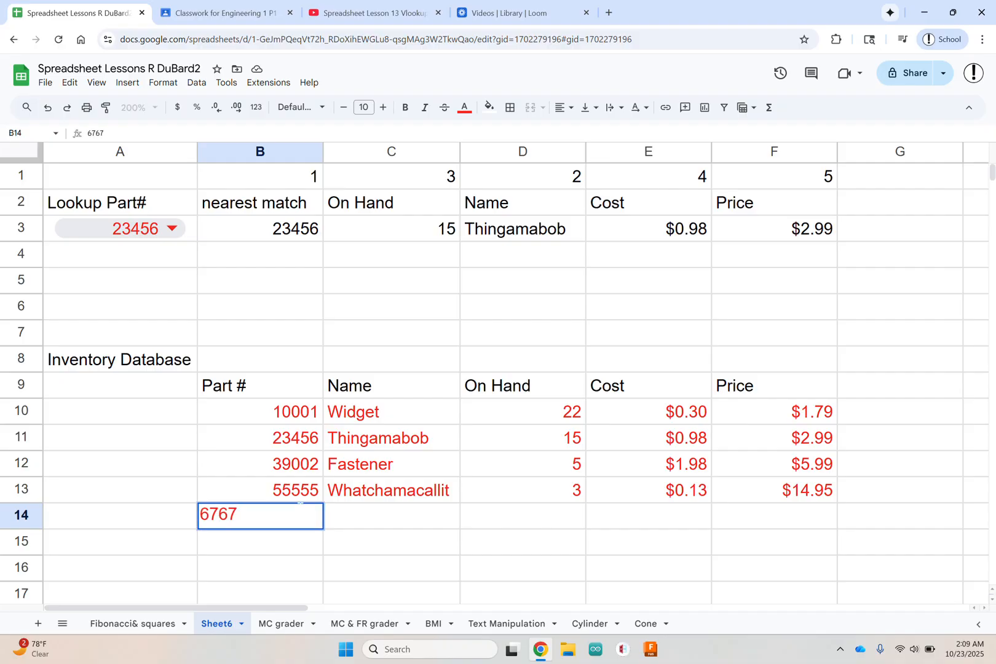
pyautogui.write('8')
pyautogui.press('Tab')
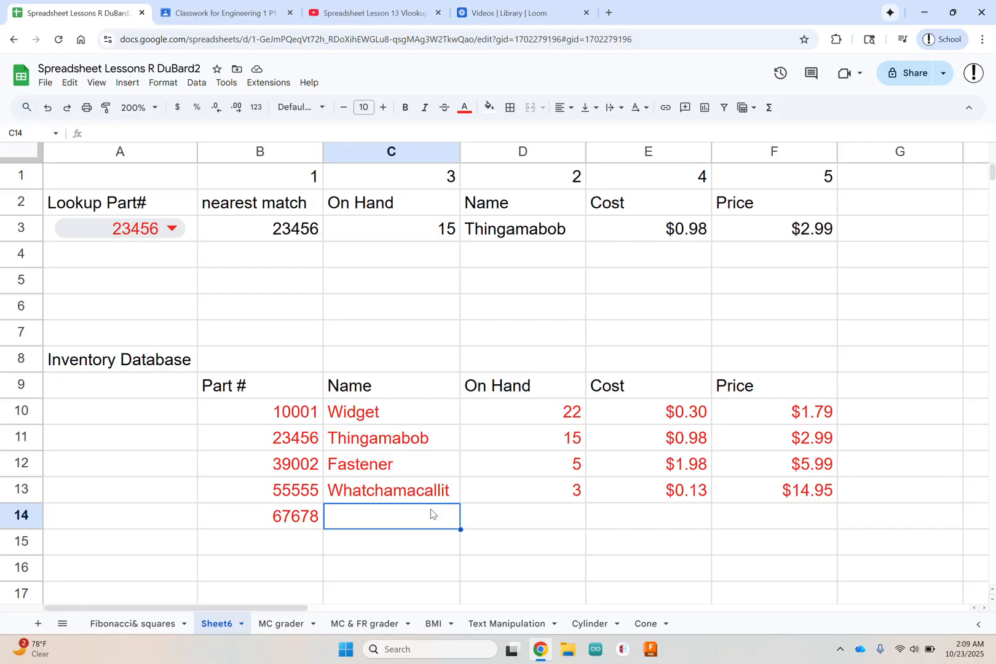
# Name the new part Crew neck in C14.
pyautogui.write('Crew')
pyautogui.press('BackSpace')
pyautogui.press('BackSpace')
pyautogui.write('e')
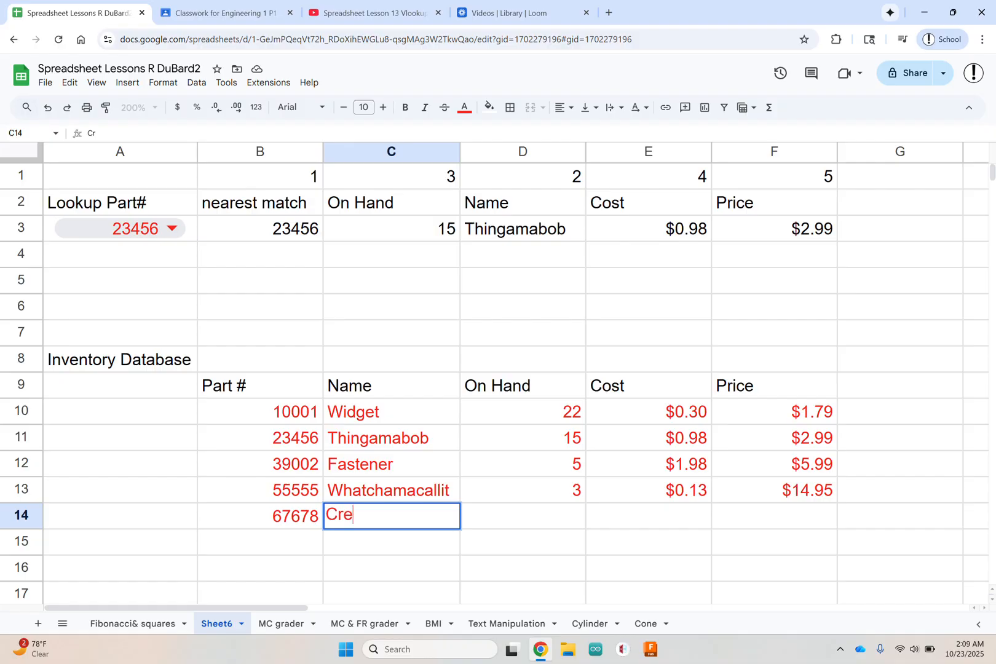
pyautogui.write('wN')
pyautogui.press('BackSpace')
pyautogui.write('neck')
# Set the Crew neck's on-hand quantity in D14 to 5 and its cost in E14 to 1.98.
pyautogui.click(567, 523)
pyautogui.write('5')
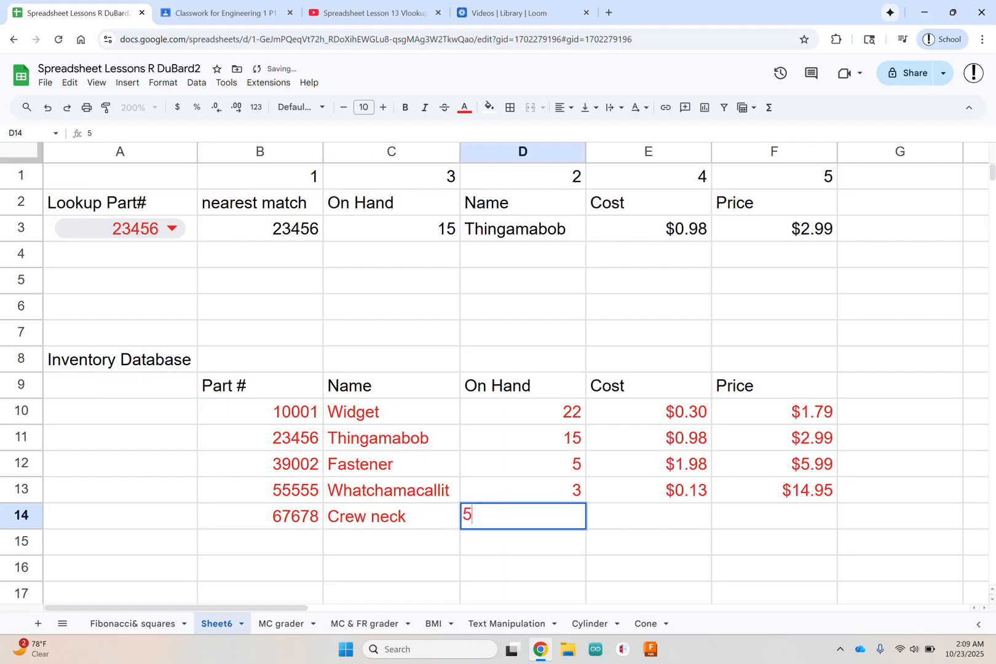
pyautogui.click(674, 523)
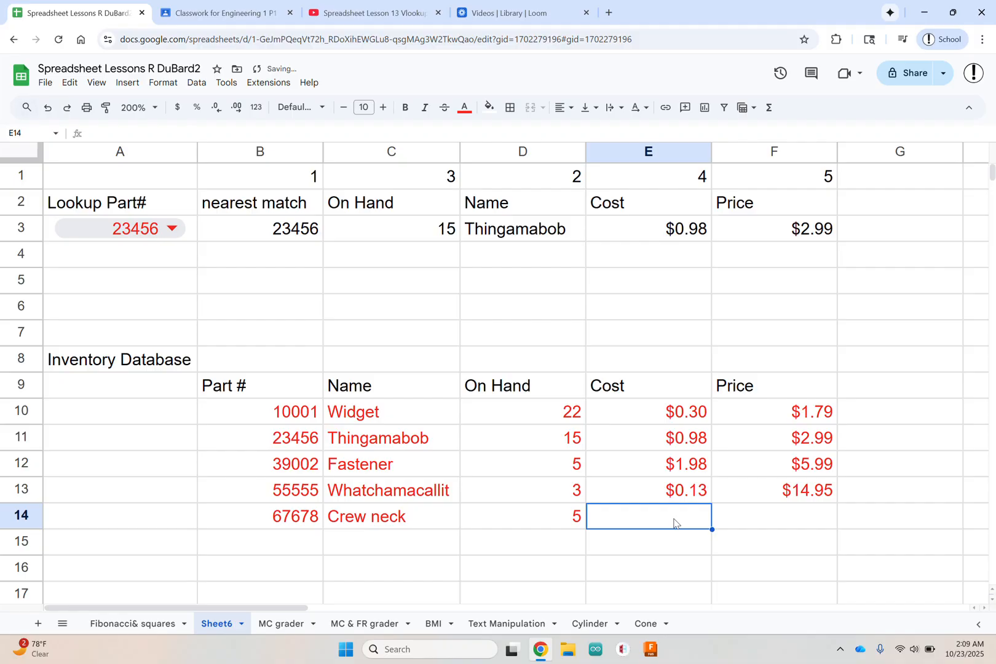
pyautogui.write('198')
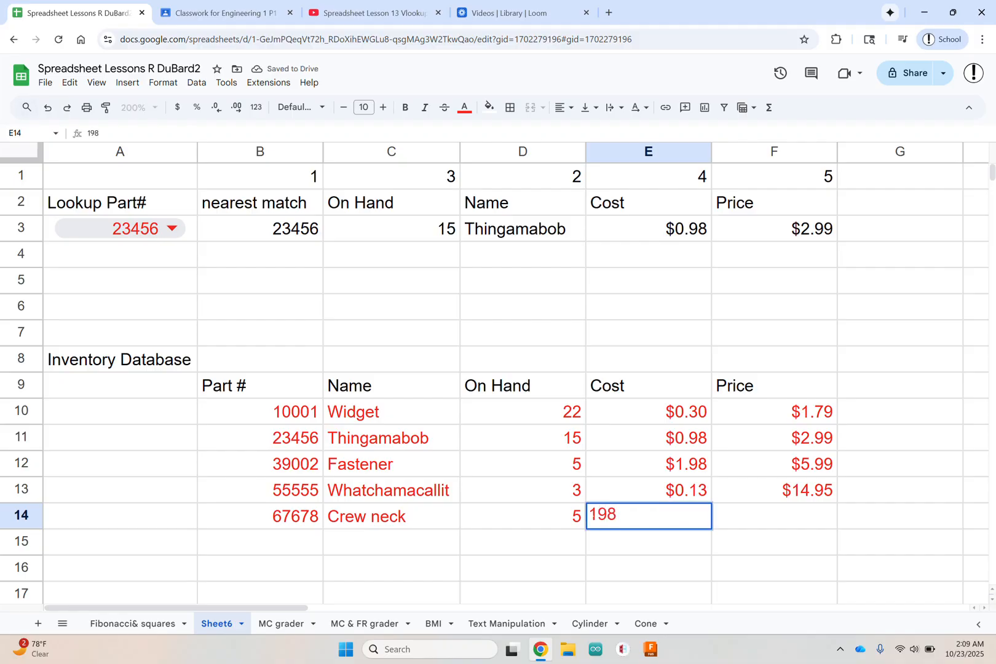
pyautogui.click(598, 515)
pyautogui.write('.')
# Enter 15.99 as the Crew neck's price in F14.
pyautogui.click(792, 520)
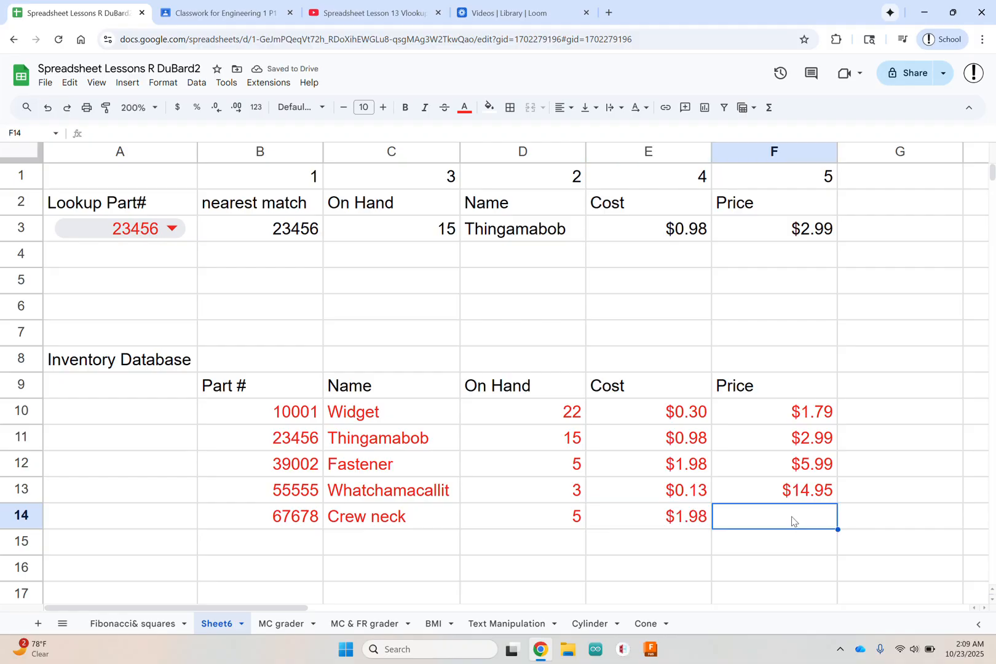
pyautogui.write('15.99')
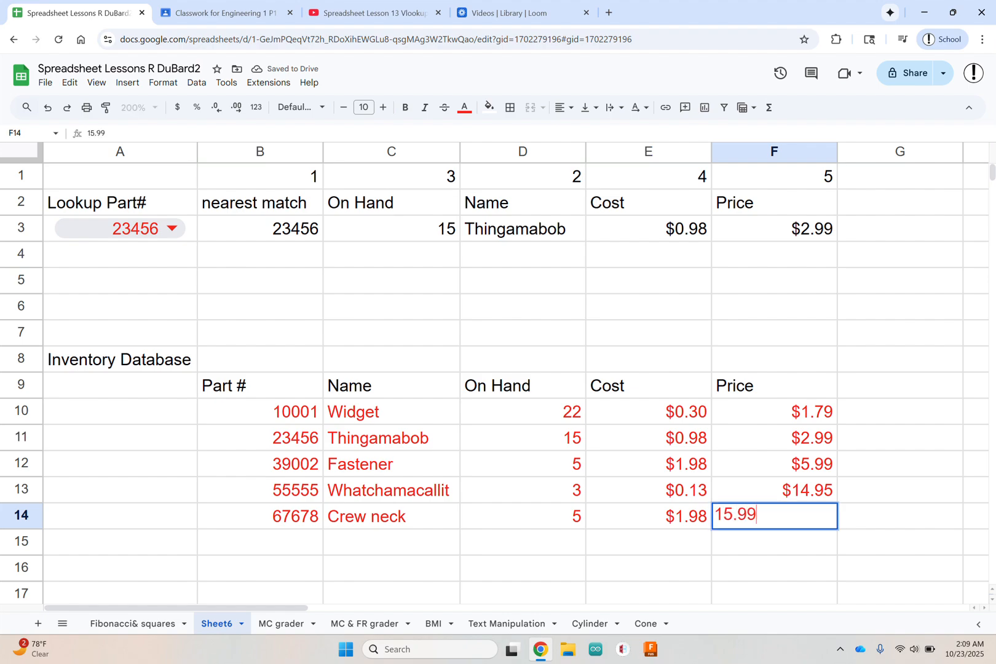
pyautogui.press('Return')
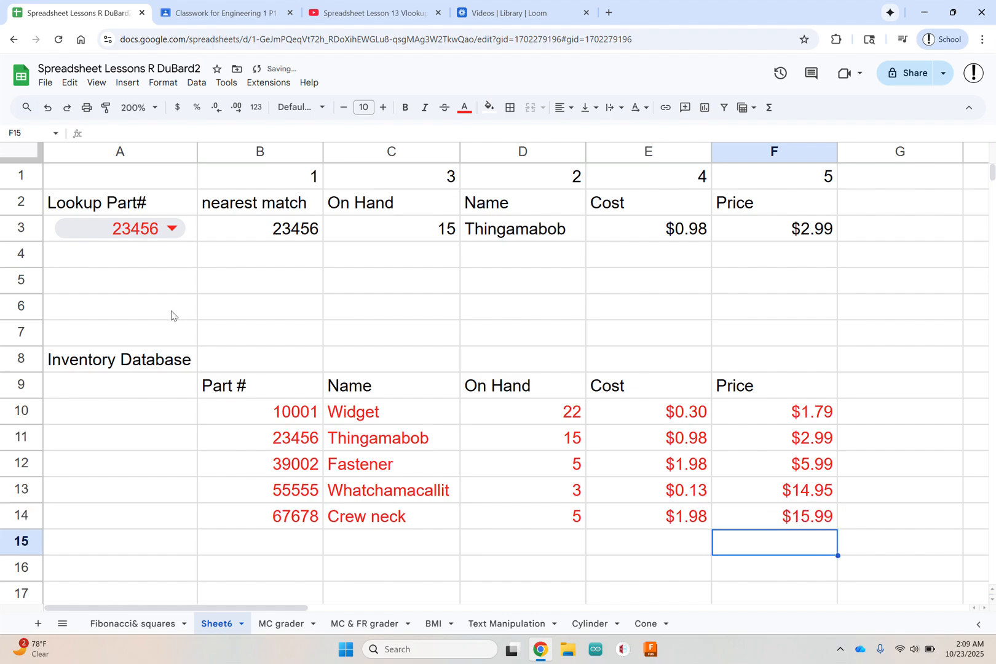
# Look up the newly added part by choosing 67678 from A3's dropdown.
pyautogui.click(232, 276)
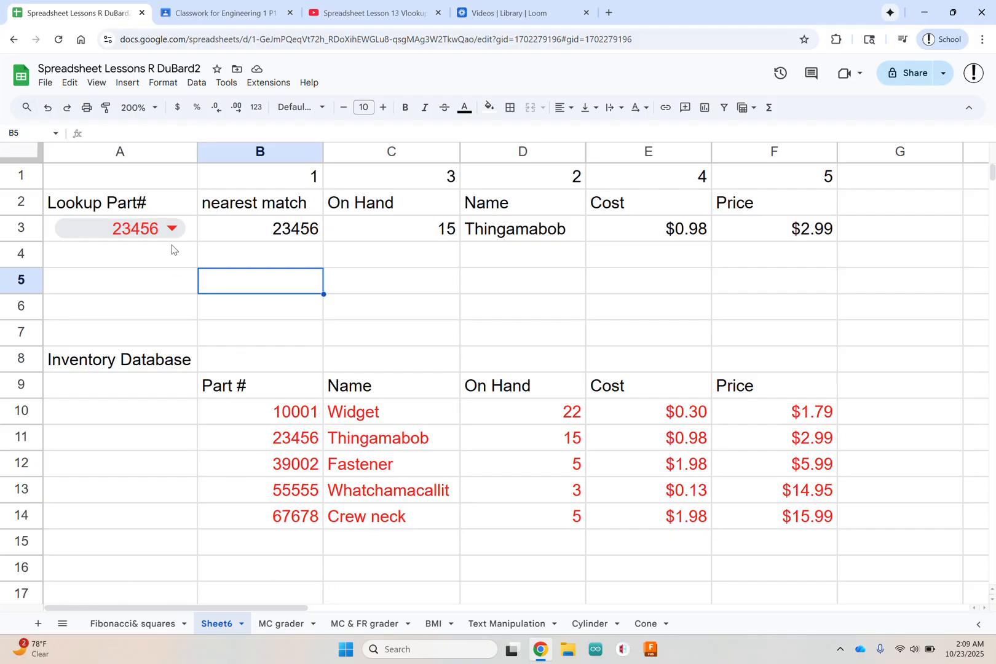
pyautogui.click(174, 225)
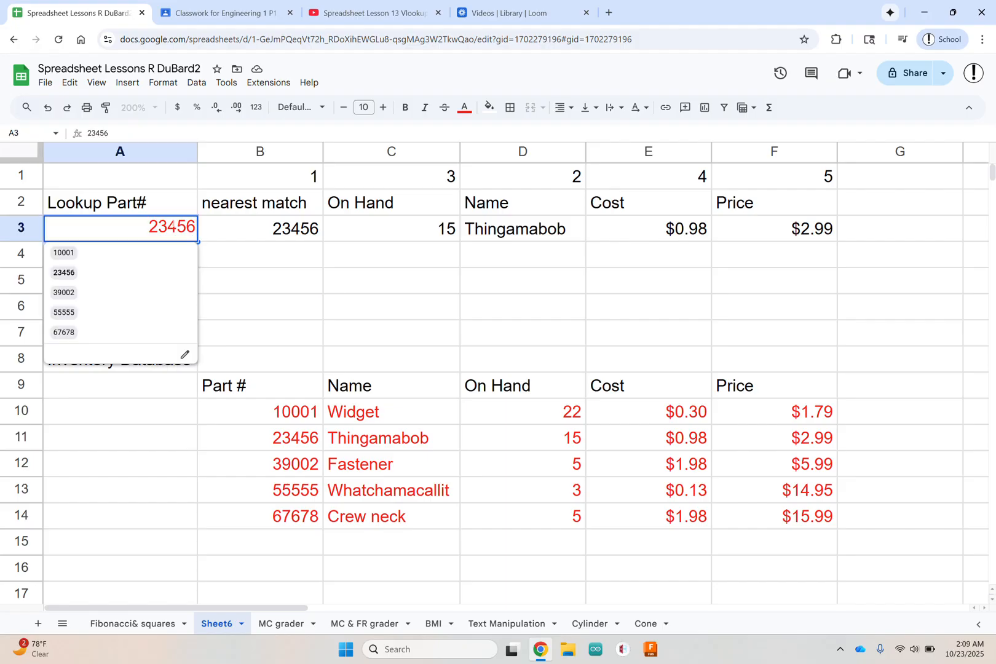
pyautogui.click(80, 332)
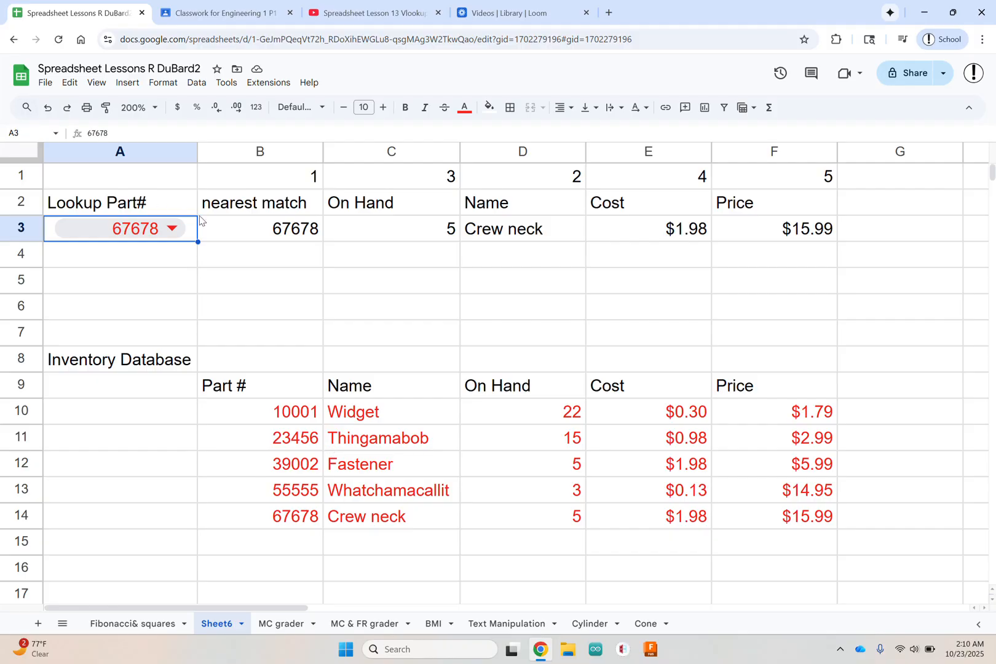
# Choose 39002 from A3's dropdown and try overwriting it with the unlisted part number 39001.
pyautogui.click(171, 229)
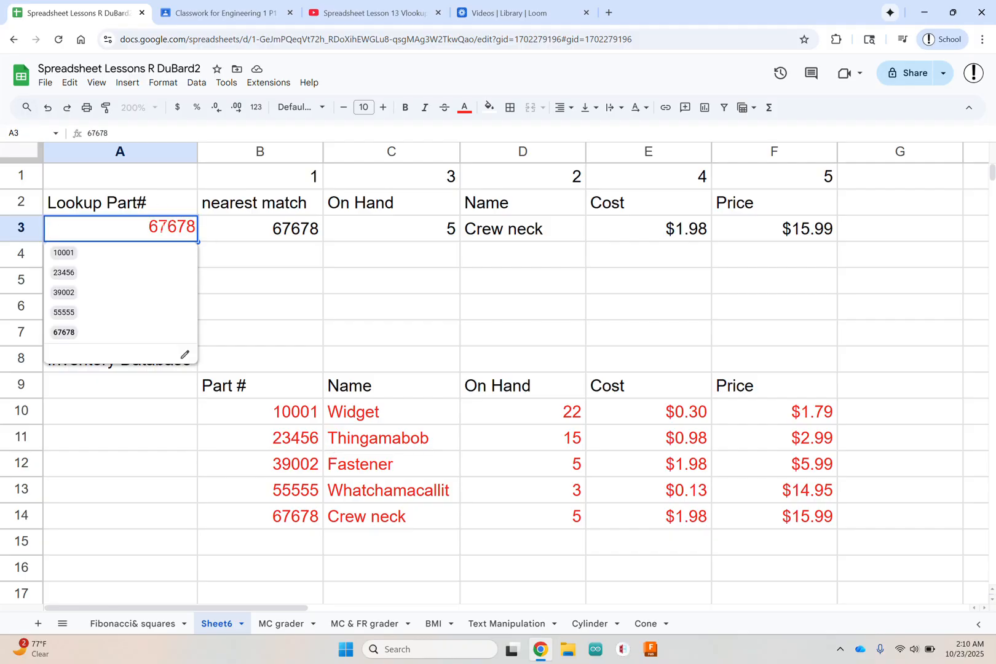
pyautogui.click(85, 292)
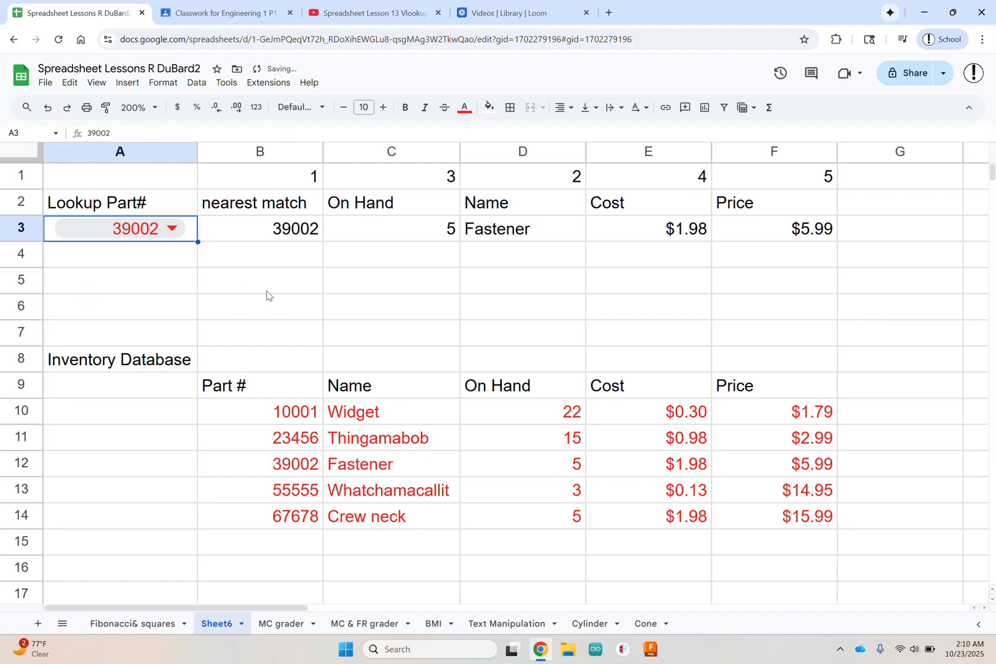
pyautogui.doubleClick(162, 226)
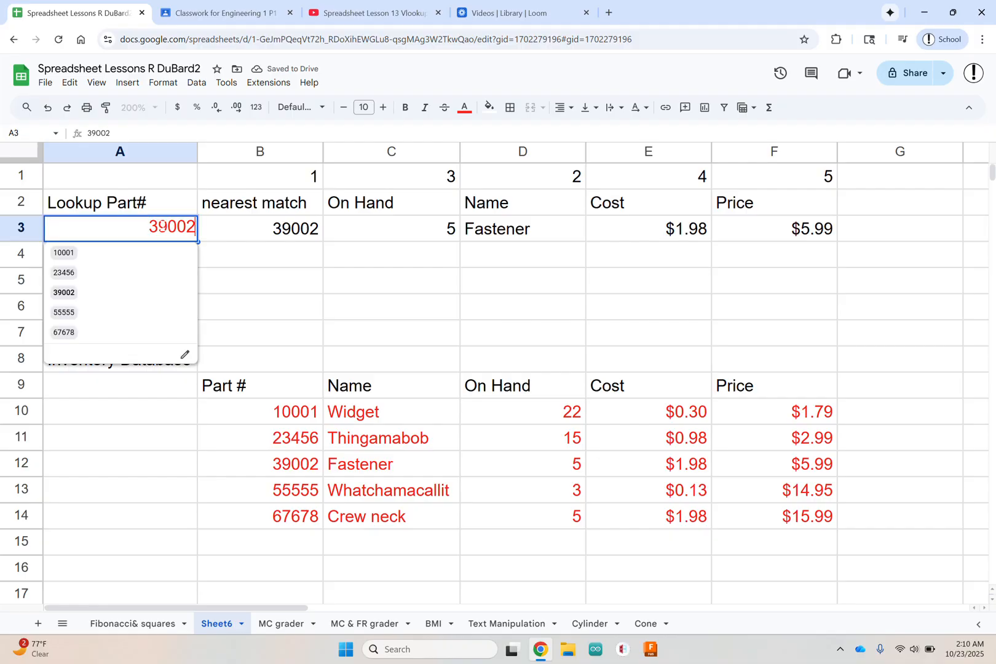
pyautogui.press('BackSpace')
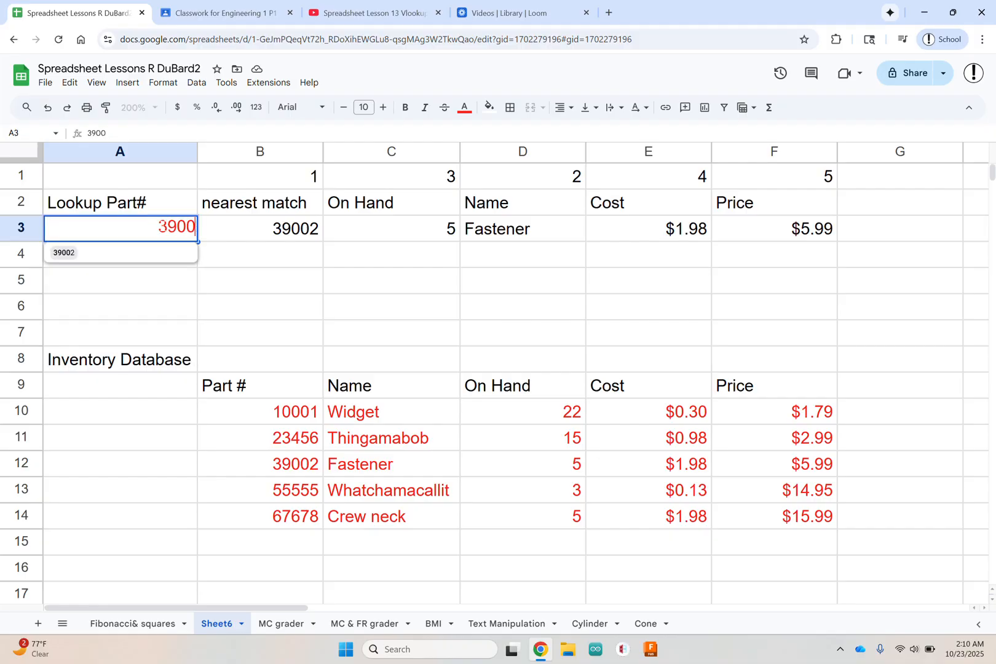
pyautogui.write('1')
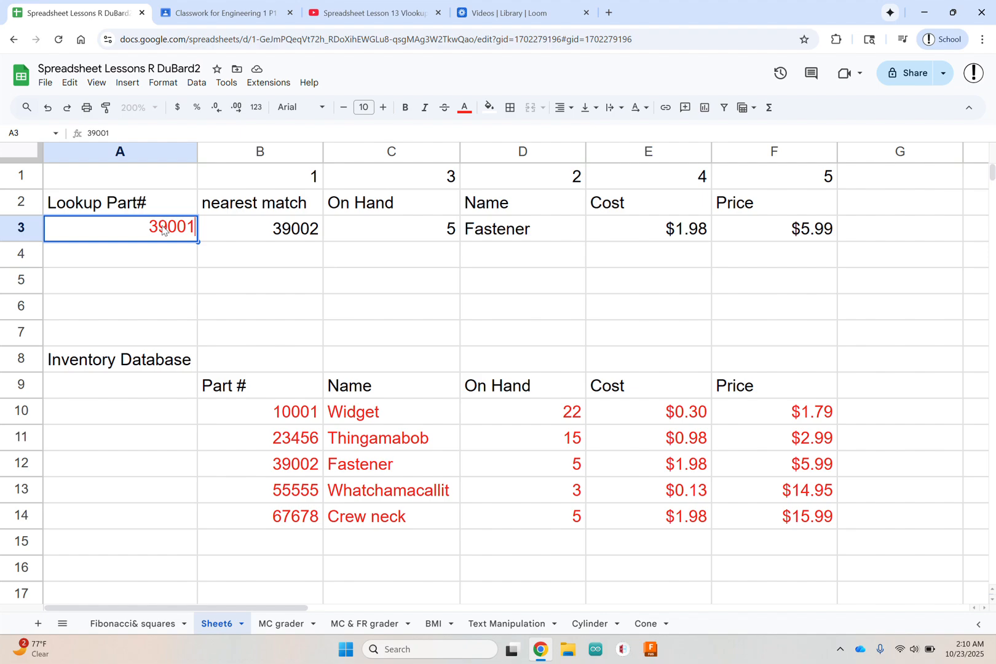
pyautogui.press('Return')
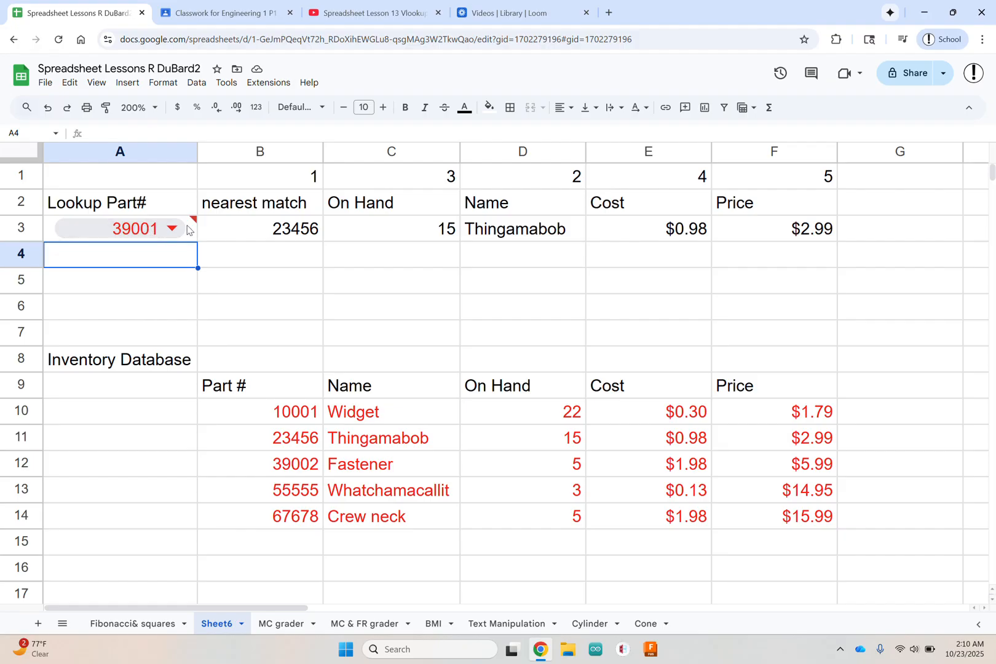
# Check the validation note on A3 and replace the unlisted number with 39002 from the dropdown.
pyautogui.moveTo(194, 220)
pyautogui.doubleClick(126, 228)
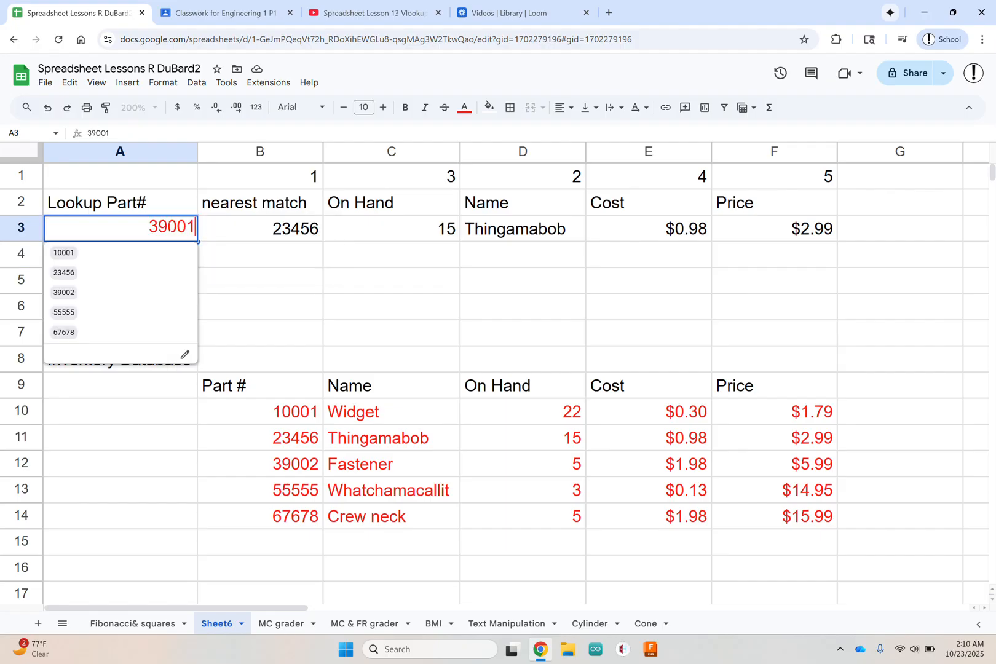
pyautogui.click(98, 292)
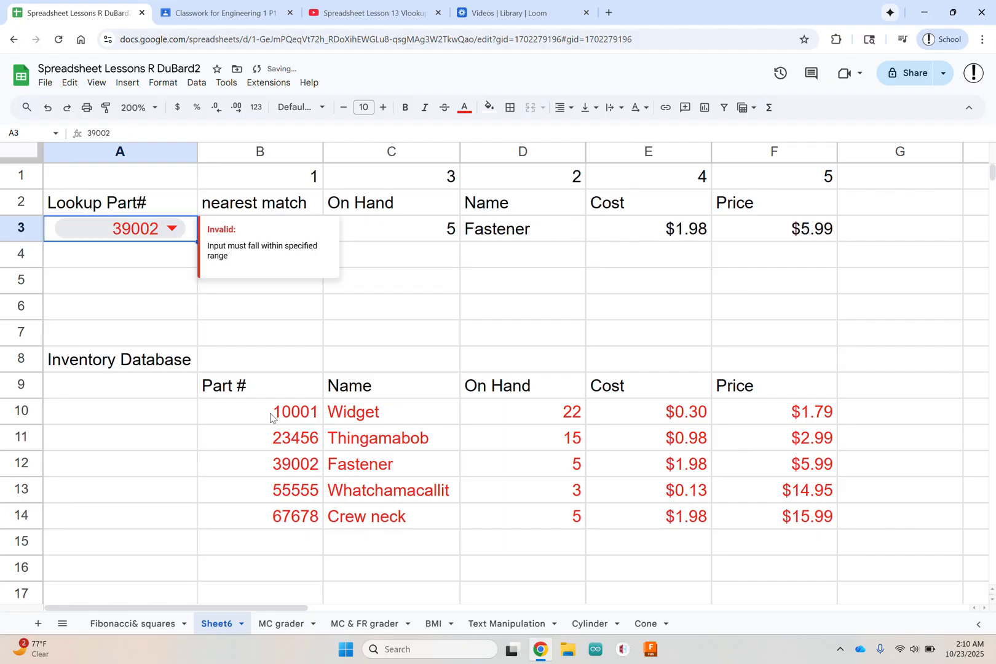